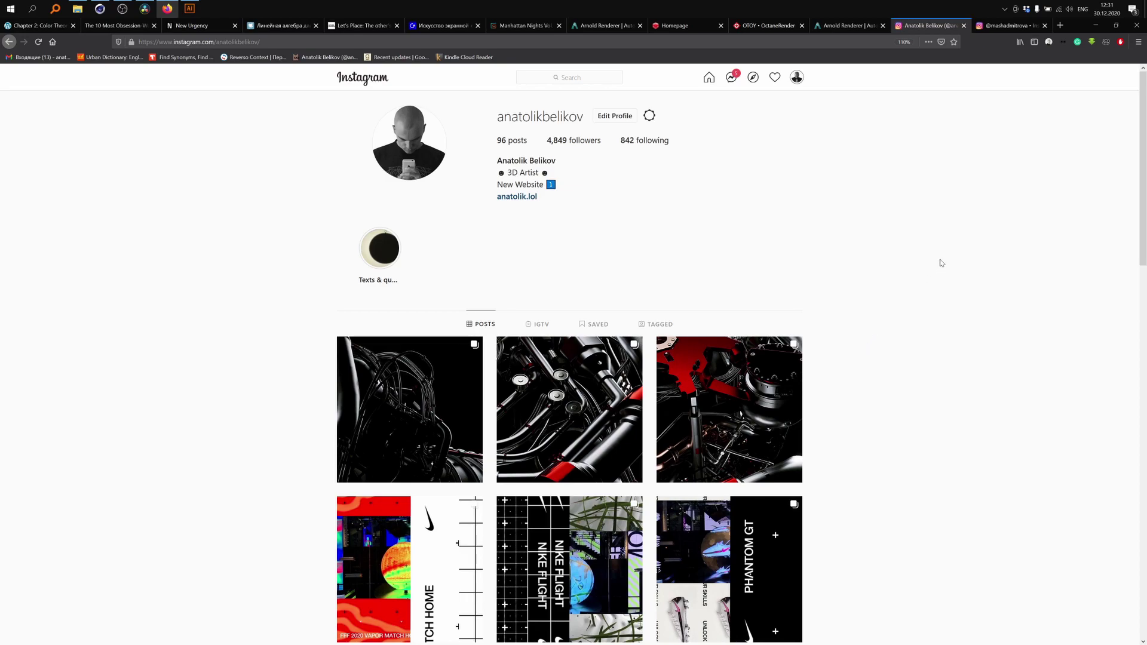
- Look through the artwork posts on the two open Instagram profiles
scroll(942, 263, "down", 5)
scroll(941, 263, "up", 5)
scroll(1002, 278, "down", 3)
key("ctrl+Tab")
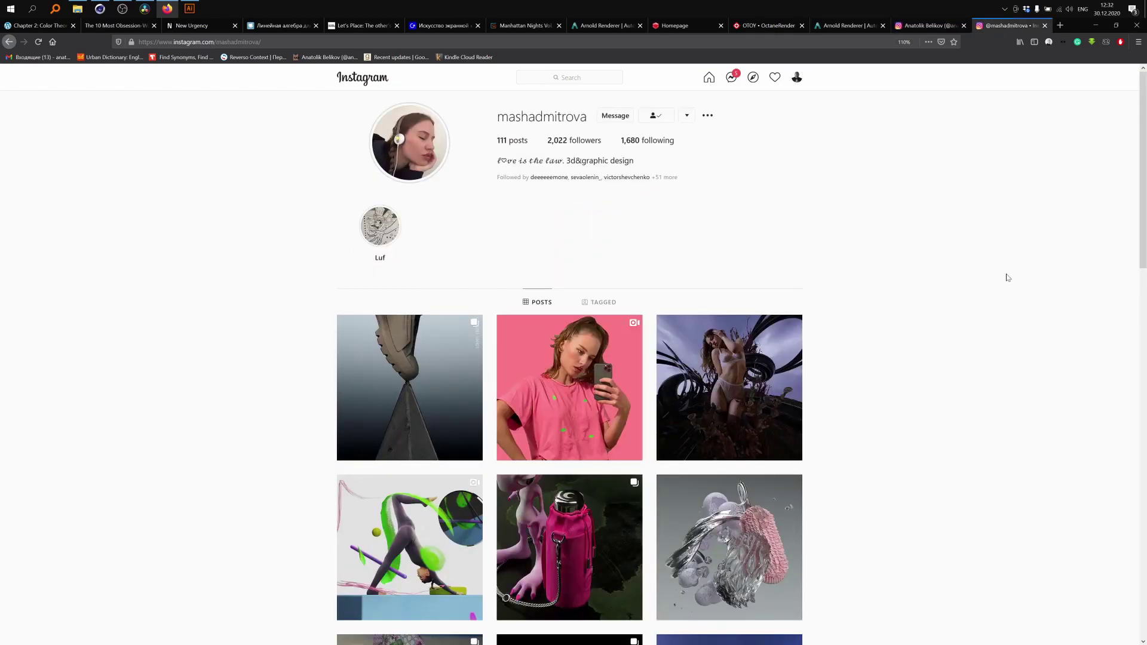
scroll(1007, 278, "down", 20)
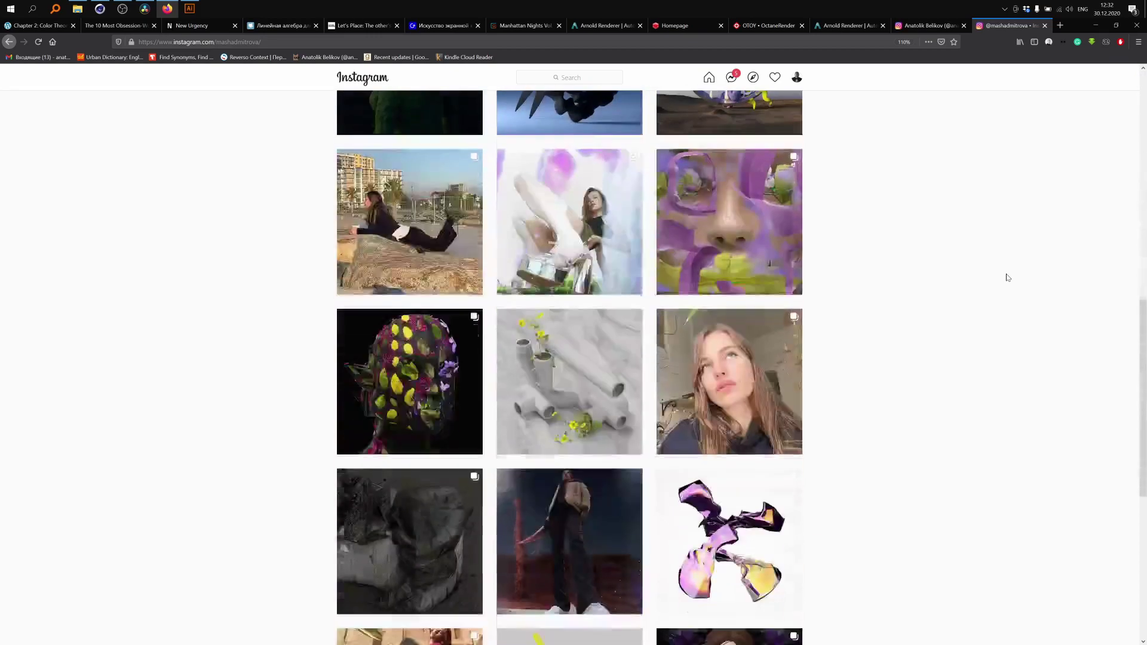
scroll(1007, 272, "up", 20)
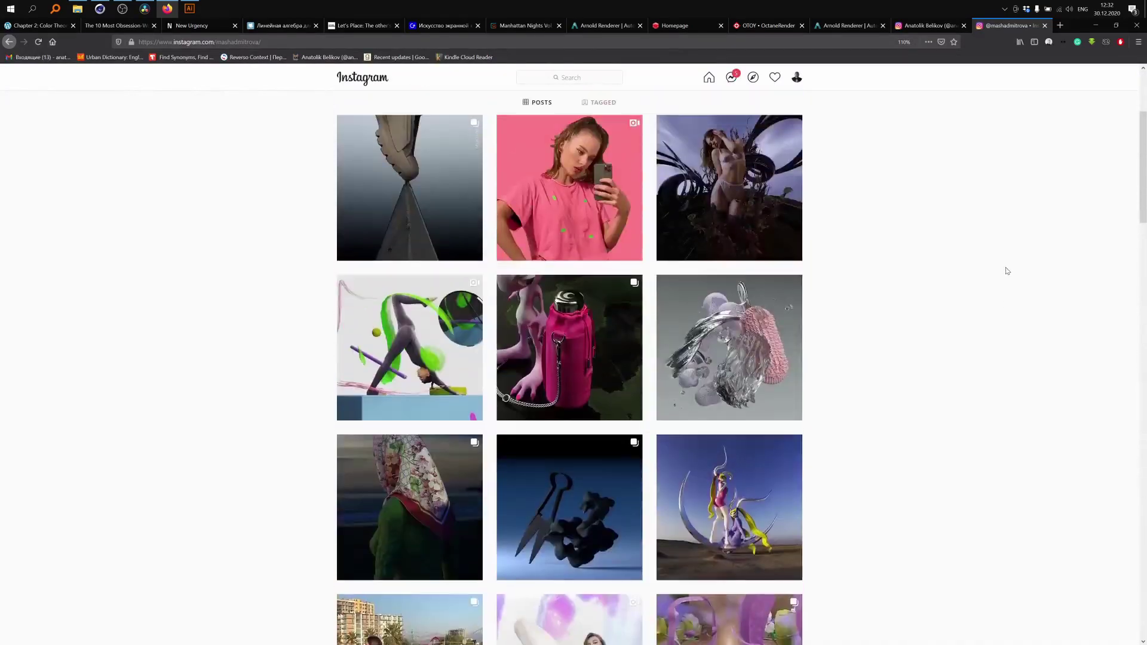
scroll(894, 231, "down", 10)
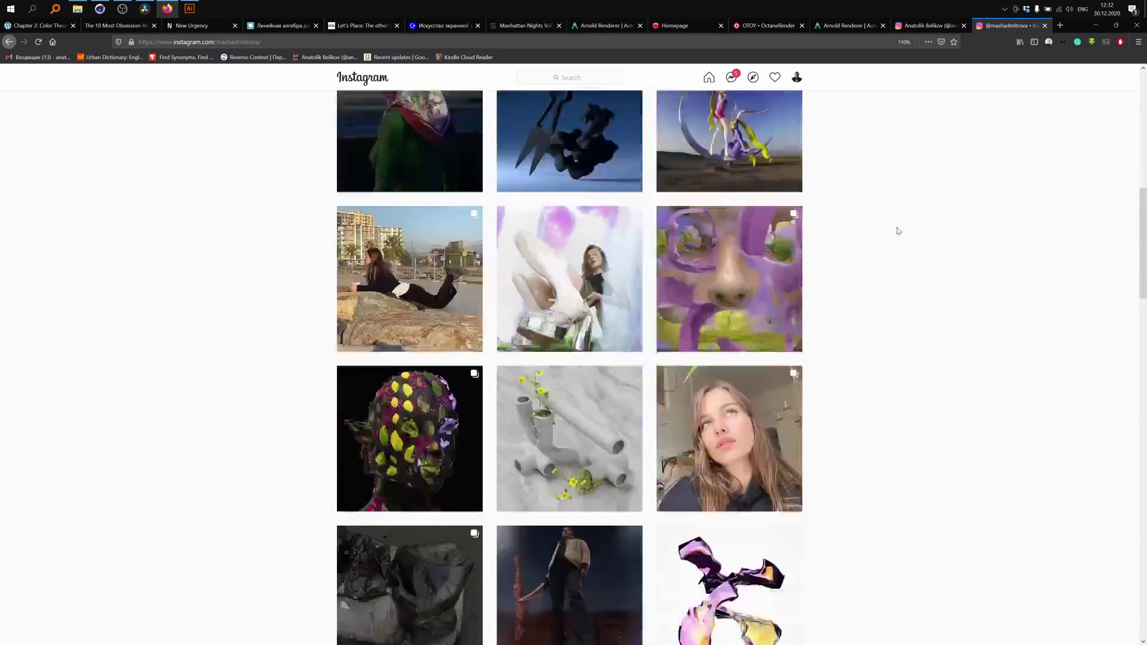
scroll(895, 236, "up", 10)
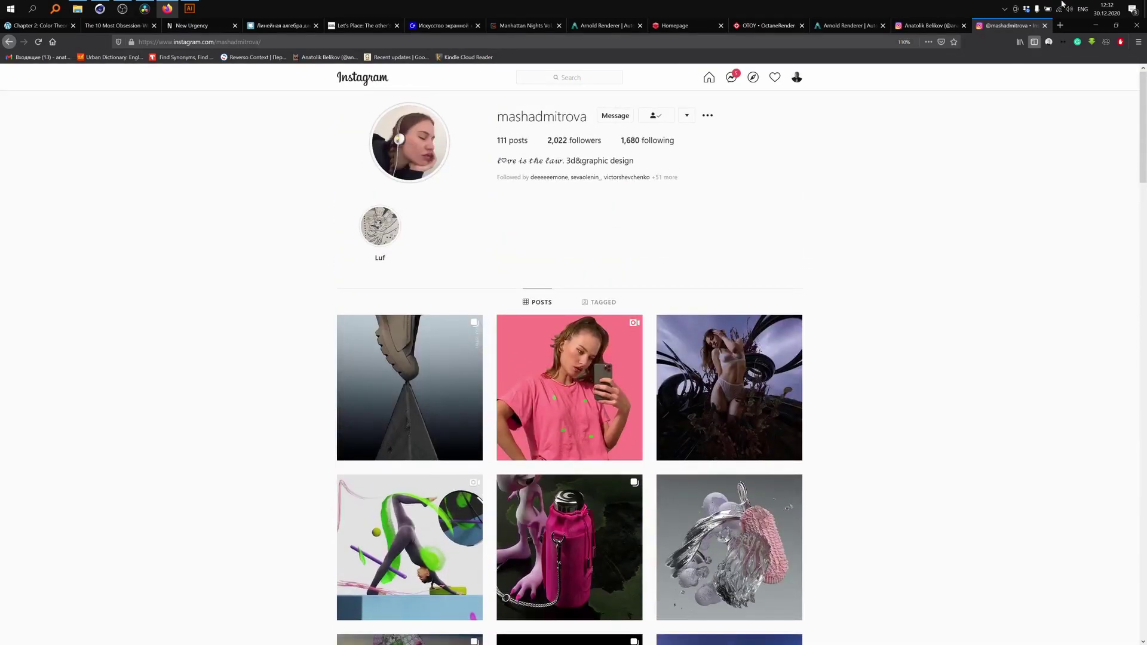
- Switch from the browser to Illustrator and open the artboard3ver8 calligraphy document
left_click(1094, 27)
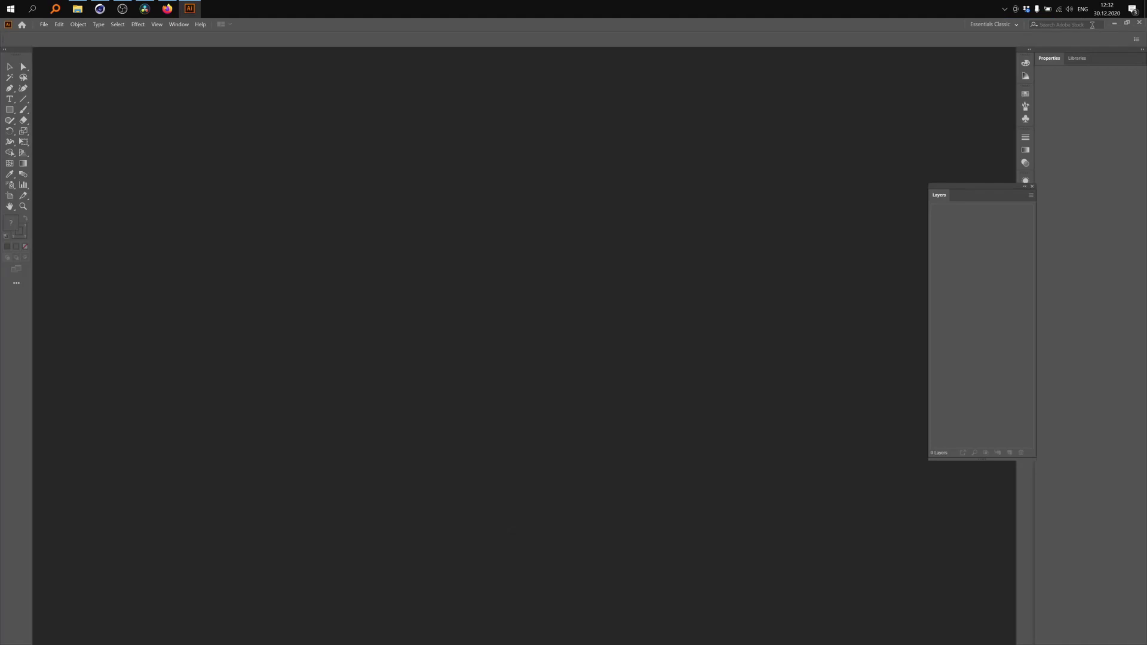
left_click(43, 26)
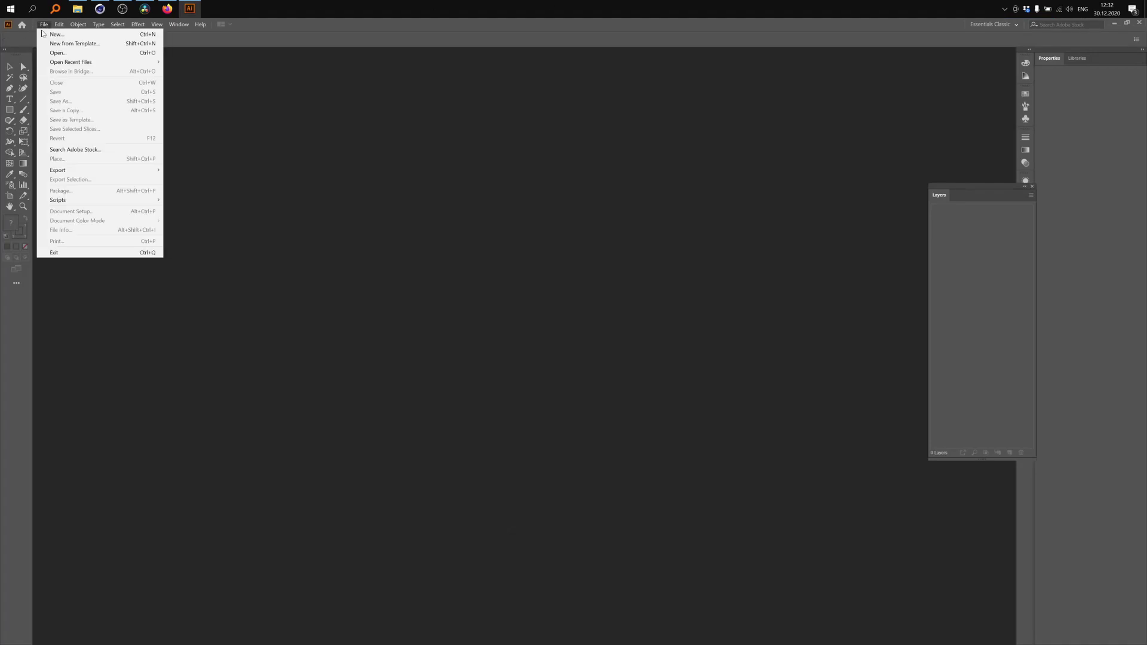
left_click(67, 54)
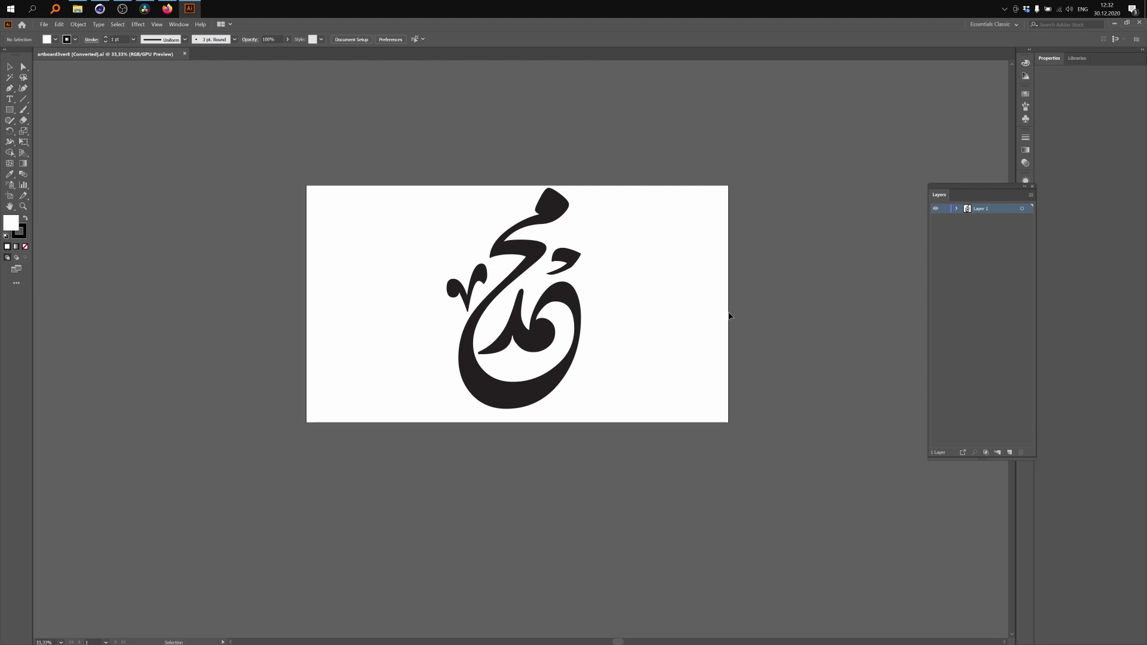
- Save the calligraphy artwork under the name LETTER_TO_WORK_WITH in Illustrator 8 format
left_click(49, 26)
mouse_move(119, 171)
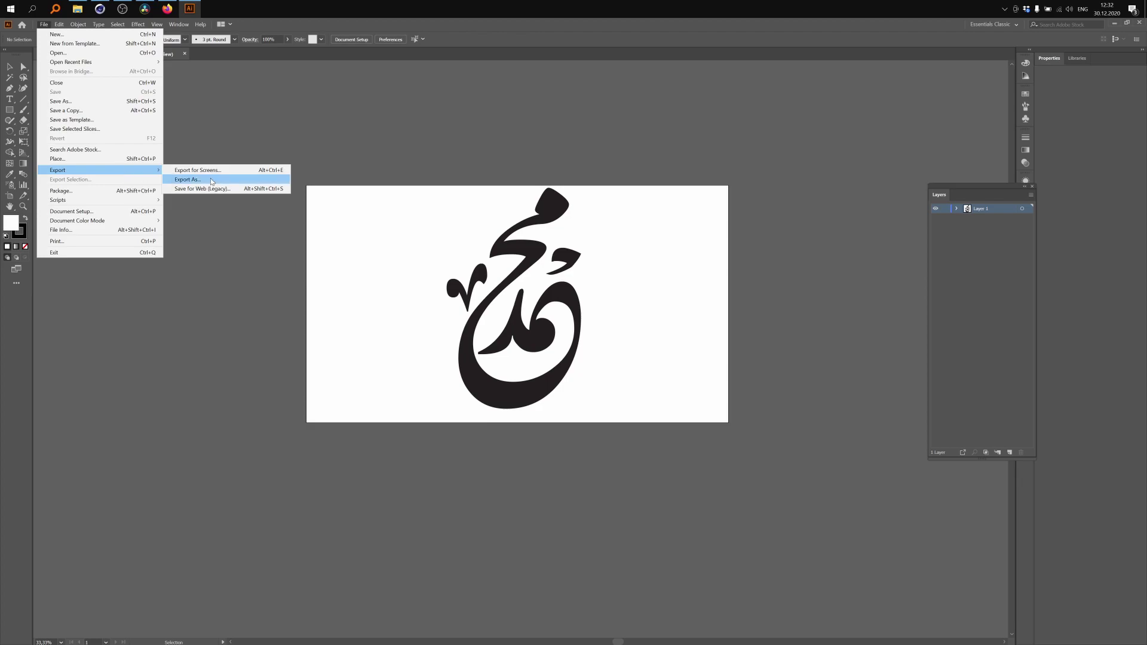
left_click(90, 101)
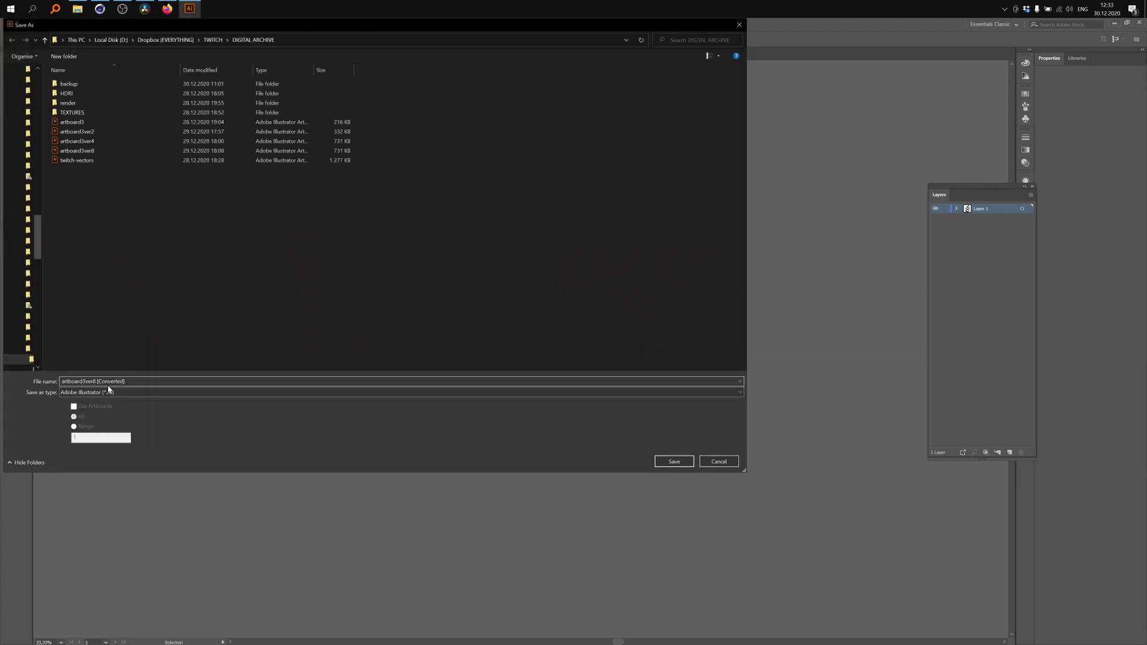
type("LETTER_TO_WORK_WITH")
key("Return")
left_click(559, 207)
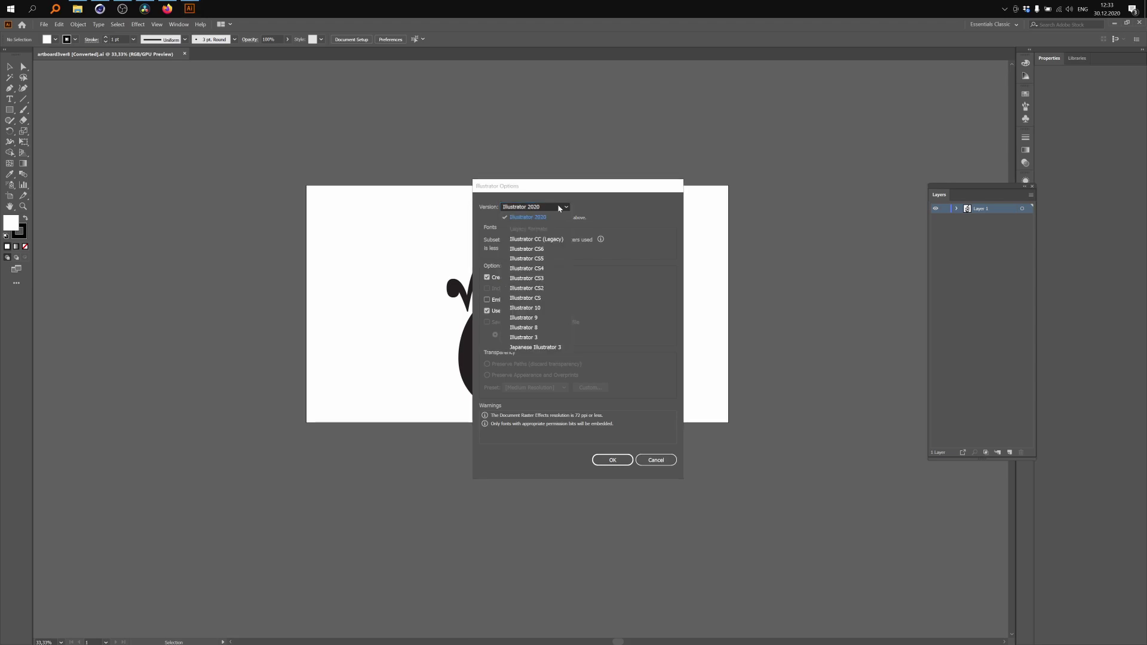
left_click(550, 327)
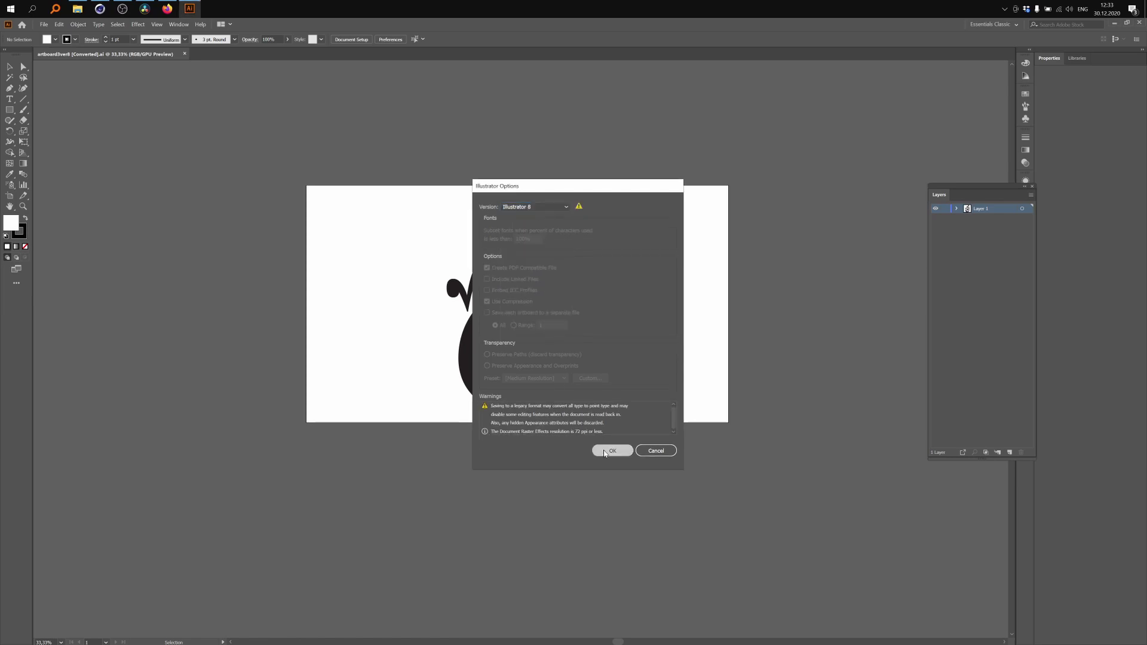
left_click(613, 459)
left_click(620, 351)
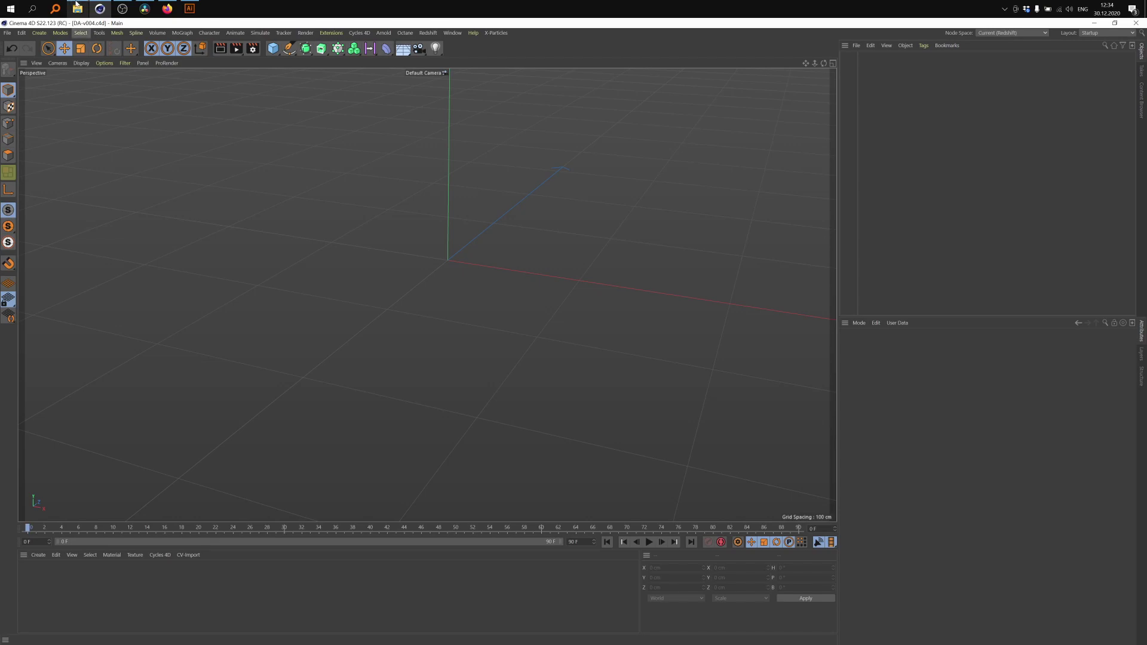
- Import the LETTER_TO_WORK_WITH file from the DIGITAL ARCHIVE folder into Cinema 4D at scale 1 centimetre
mouse_move(76, 3)
left_click(76, 49)
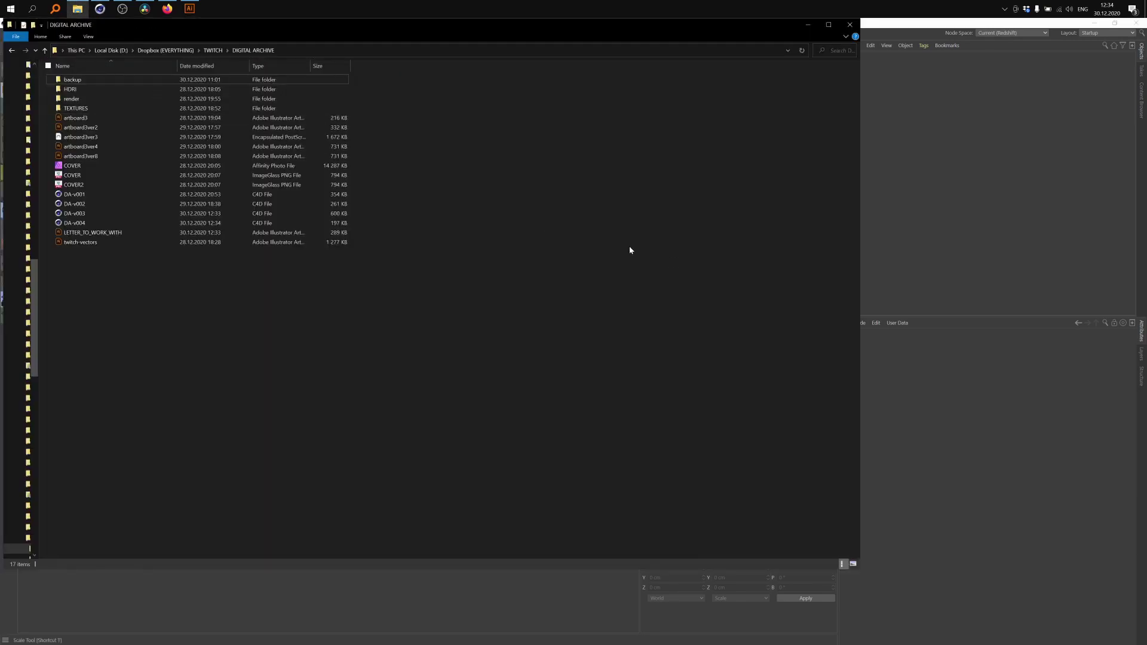
left_click_drag(238, 23, 718, 122)
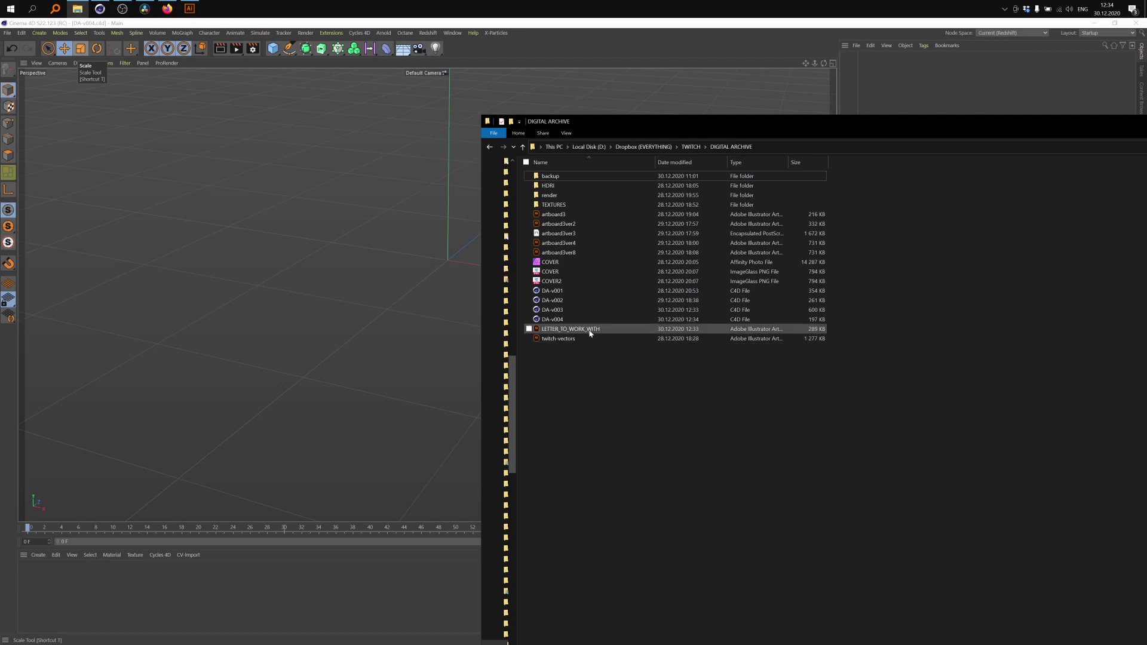
left_click_drag(581, 332, 288, 201)
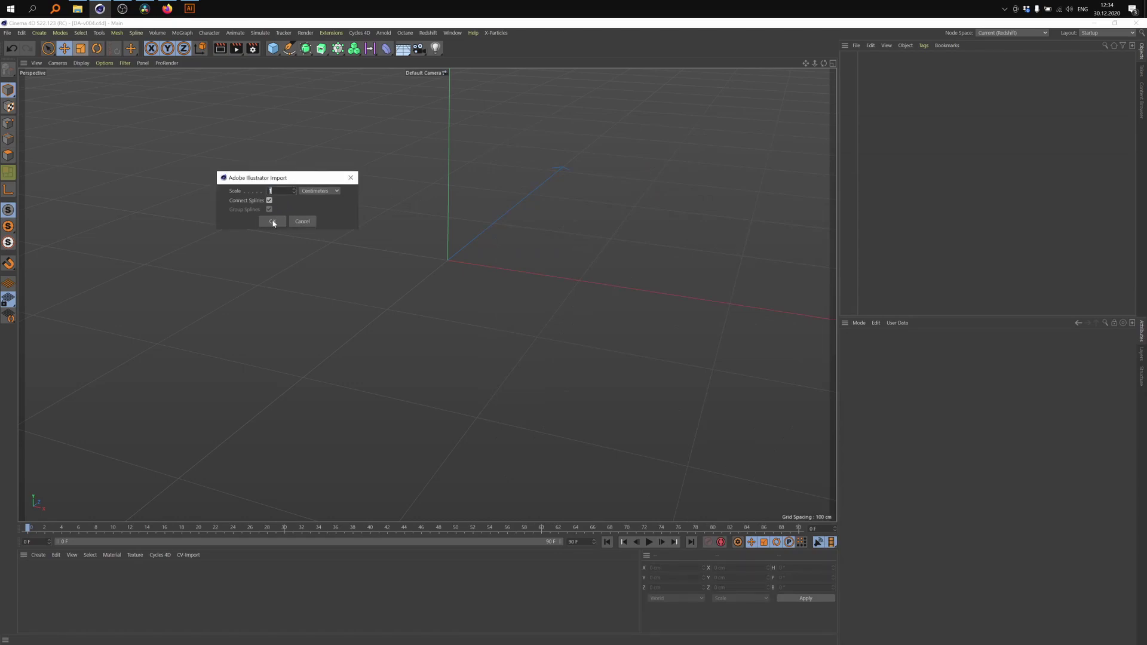
left_click(273, 222)
scroll(379, 302, "down", 4)
left_click_drag(350, 280, 456, 305, "alt")
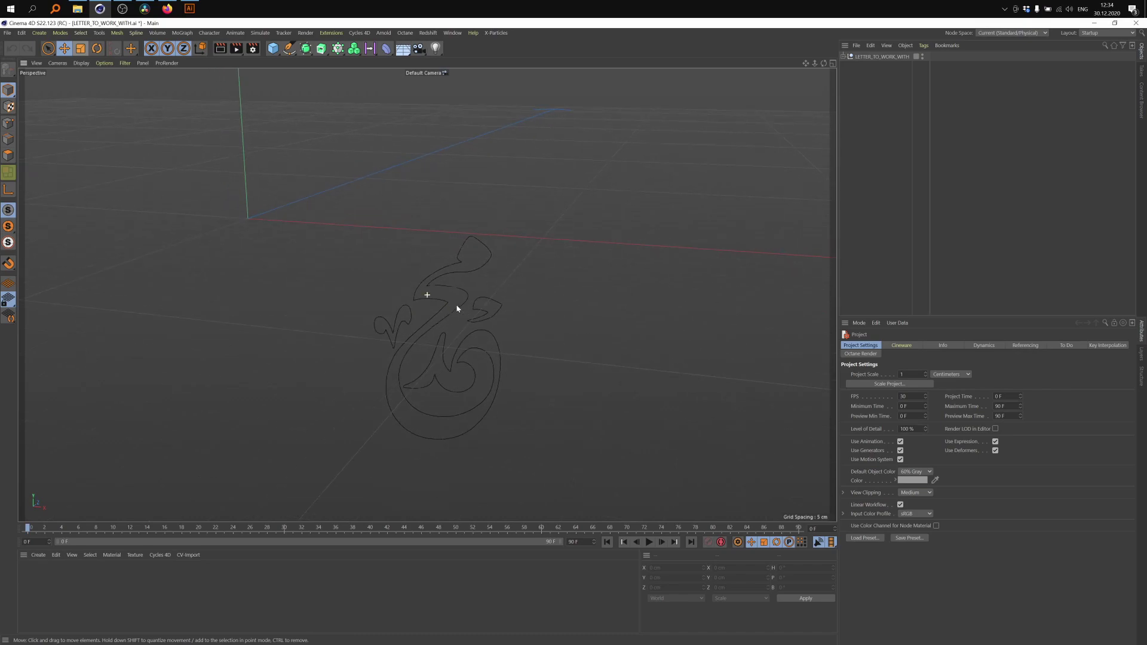
- Move the imported lettering null to the world origin with its X and Y positions at 0 cm
left_click(883, 56)
scroll(382, 209, "down", 2)
left_click_drag(404, 229, 491, 274, "alt")
left_click_drag(407, 293, 407, 224)
left_click_drag(482, 302, 332, 303)
left_click_drag(256, 225, 255, 223)
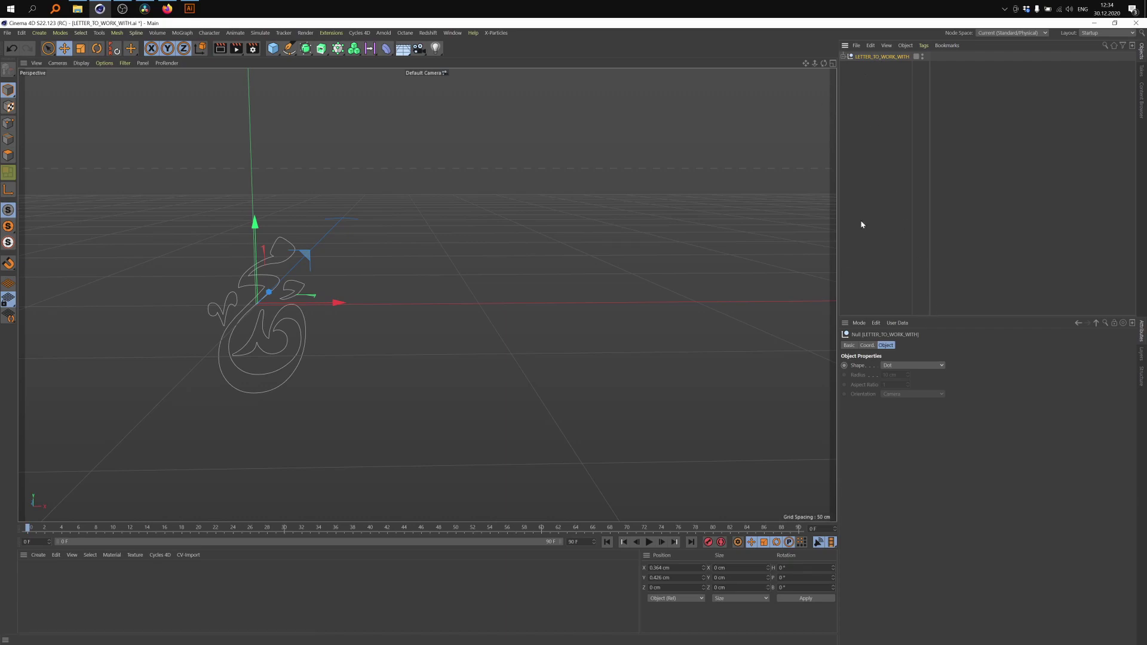
left_click(868, 346)
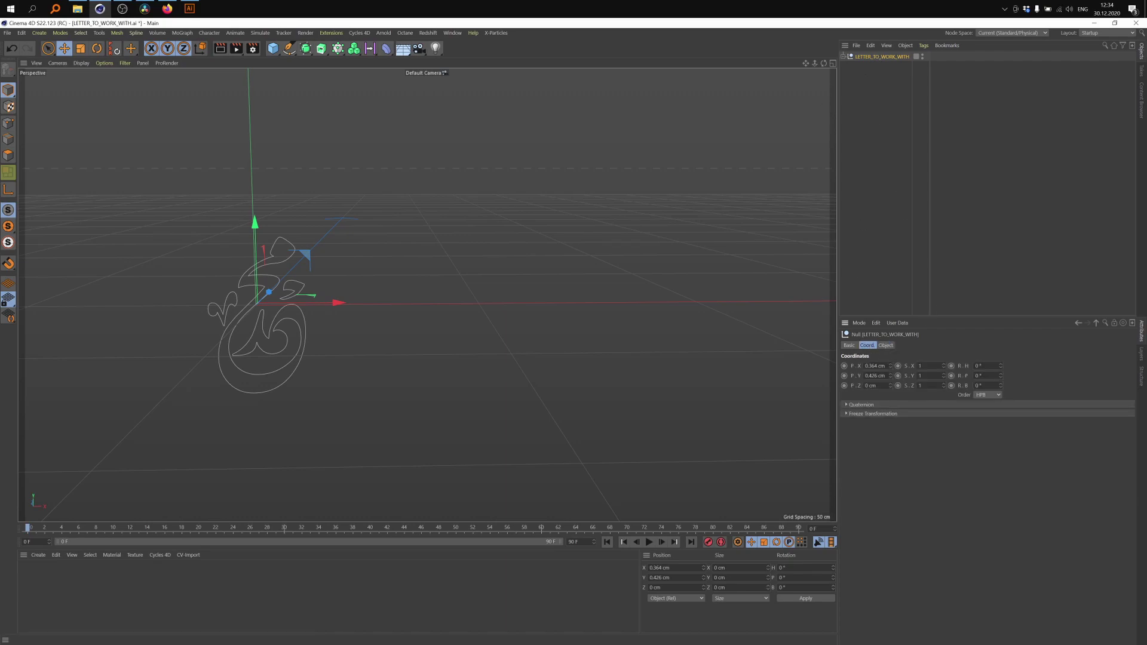
right_click(891, 366)
right_click(891, 377)
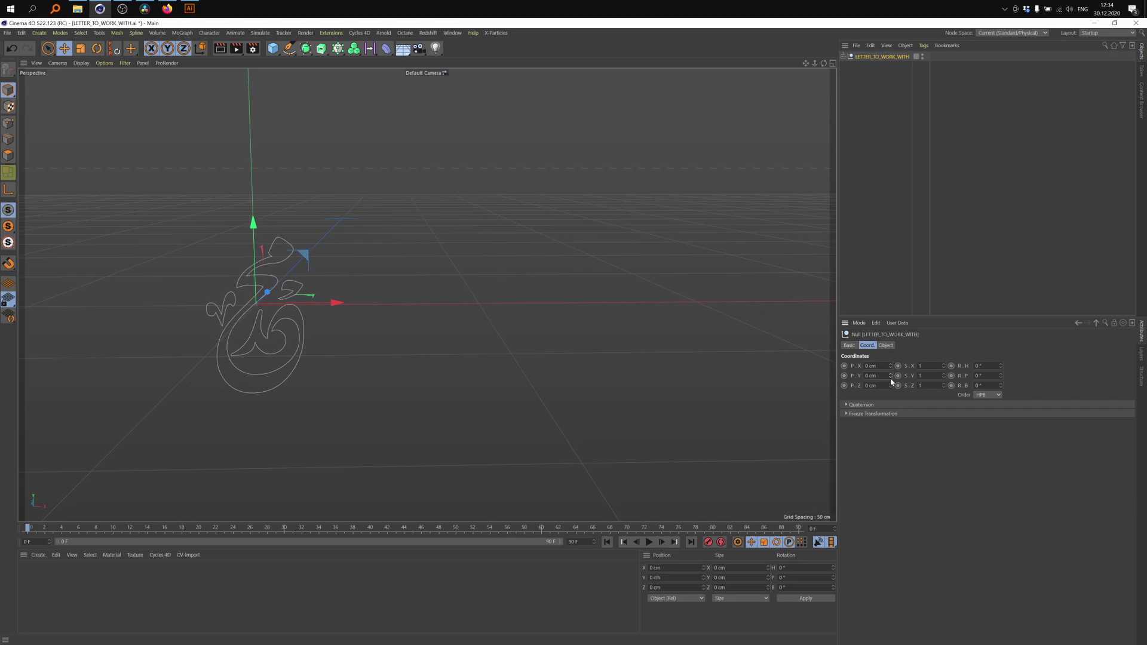
- Raise the lettering null along the Y axis to about 25 cm so it stands above the floor grid
left_click_drag(469, 303, 230, 301, "alt")
left_click_drag(453, 232, 454, 129)
middle_click_drag(460, 175, 448, 272, "alt")
left_click_drag(441, 277, 461, 296, "alt")
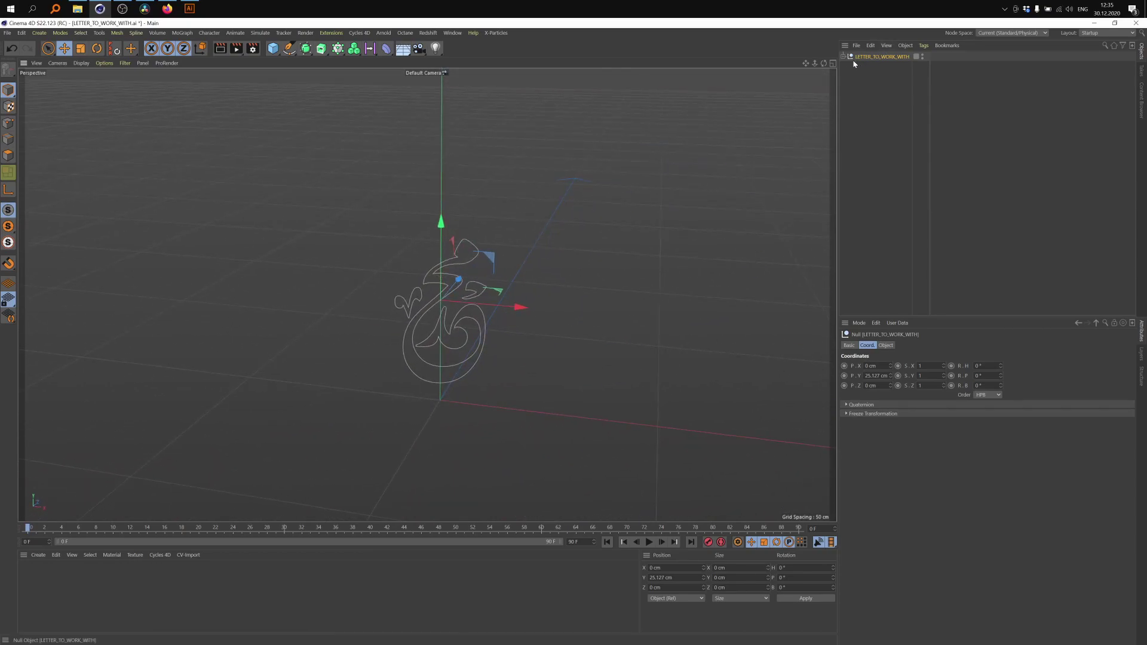
- Add an Extrude generator and place the lettering null inside it as its child
left_click(323, 49)
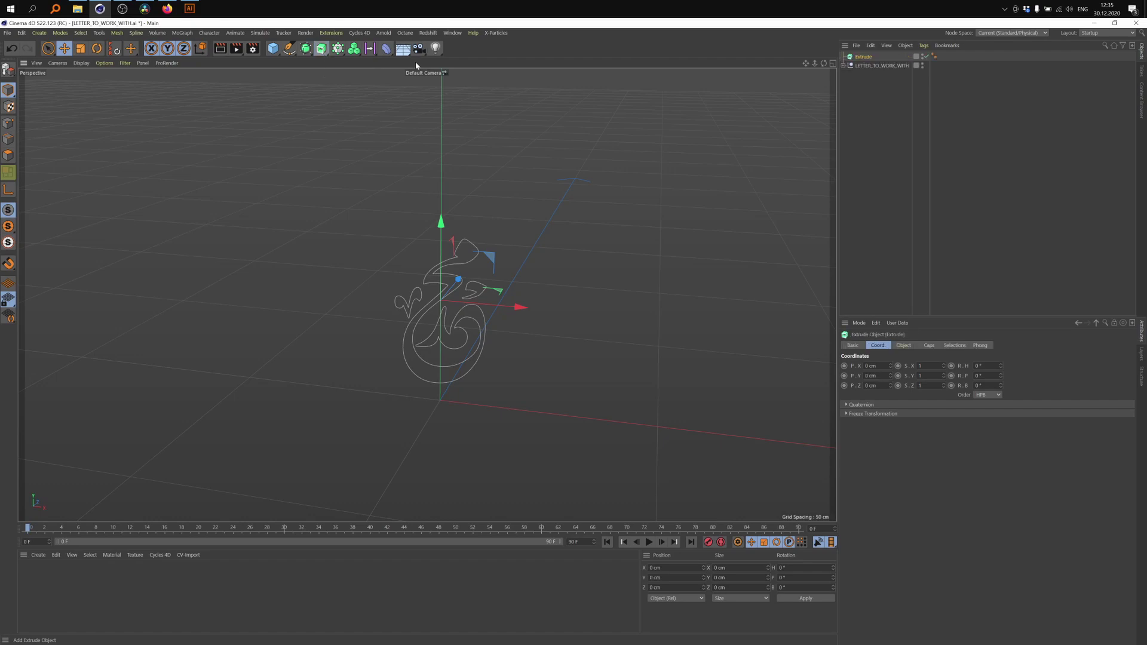
mouse_move(863, 66)
left_mouse_down()
mouse_move(877, 66)
mouse_move(866, 58)
left_mouse_up()
left_click(865, 57)
scroll(470, 258, "up", 3)
left_click_drag(470, 258, 421, 289, "alt")
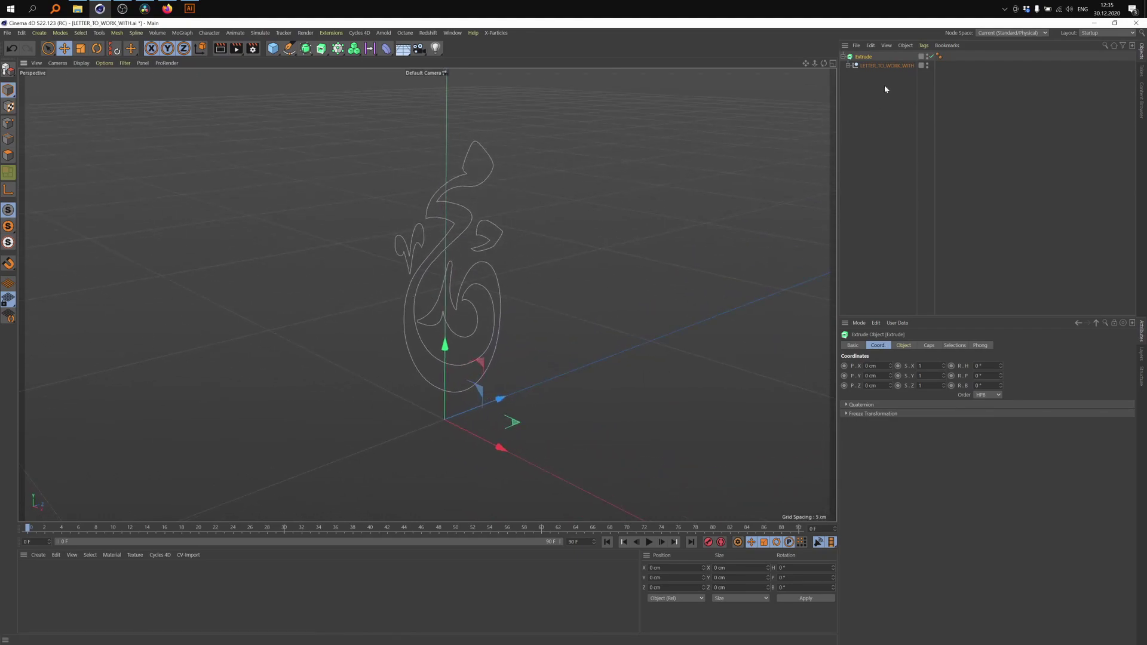
- Expand the lettering null to list its paths and enable Hierarchical on the Extrude object
left_click(849, 66)
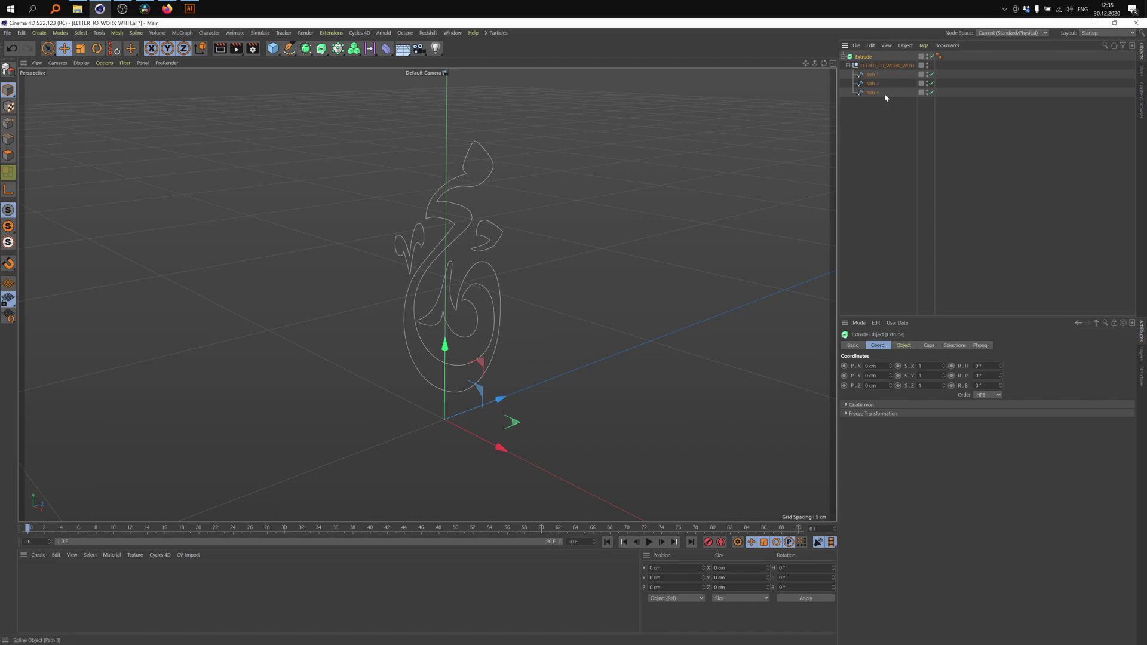
left_click(884, 65)
left_click(865, 57)
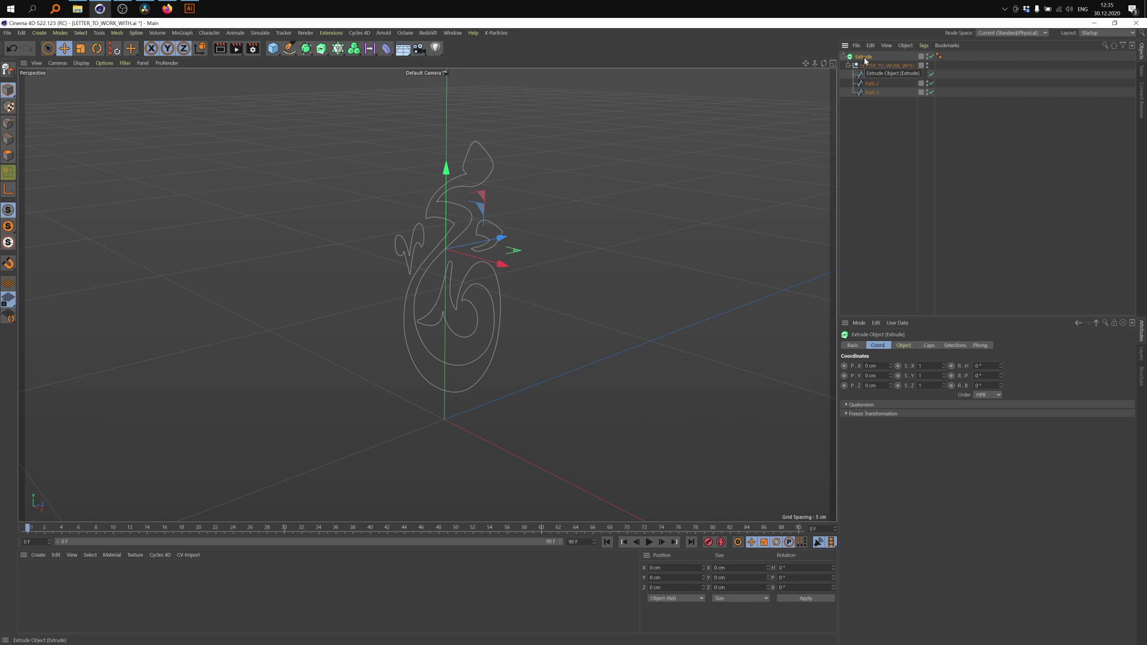
left_click(907, 346)
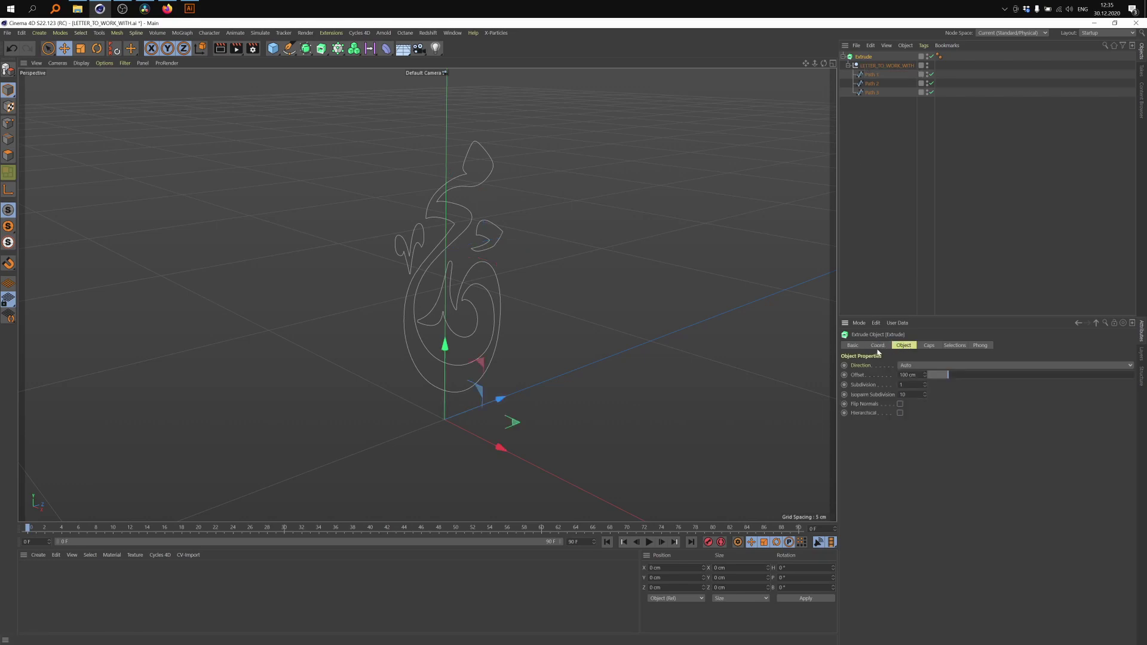
left_click(900, 413)
scroll(543, 245, "down", 5)
left_click_drag(541, 246, 679, 172, "alt")
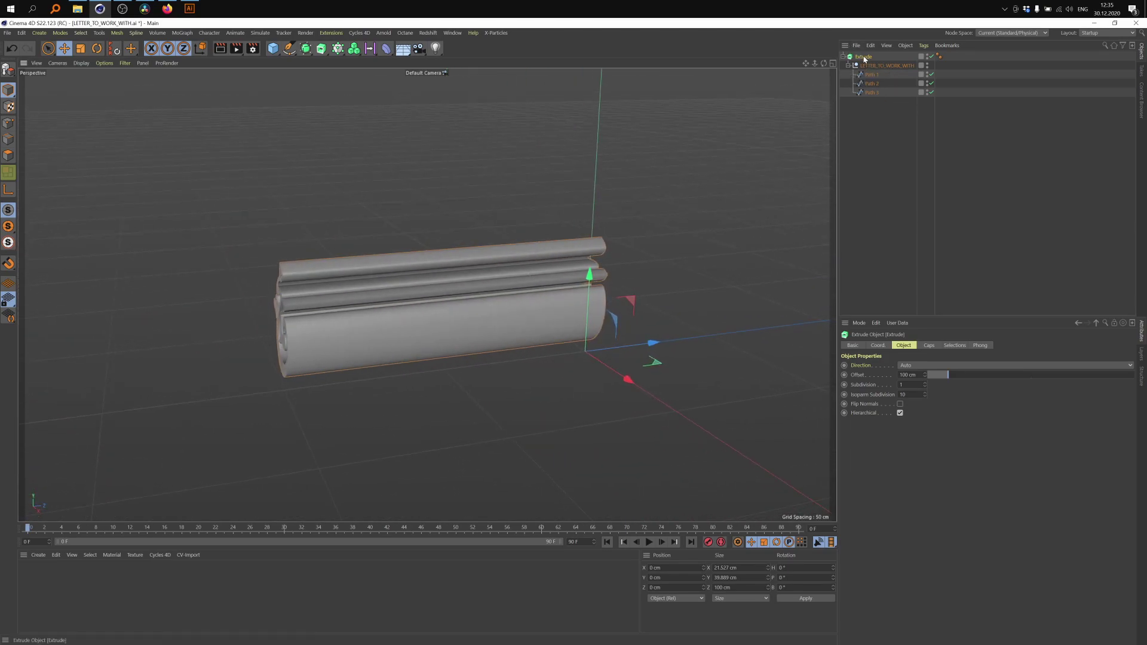
- Set the Extrude object's offset to 1 cm
left_click(908, 374)
left_click_drag(455, 287, 412, 296, "alt")
left_click(912, 374)
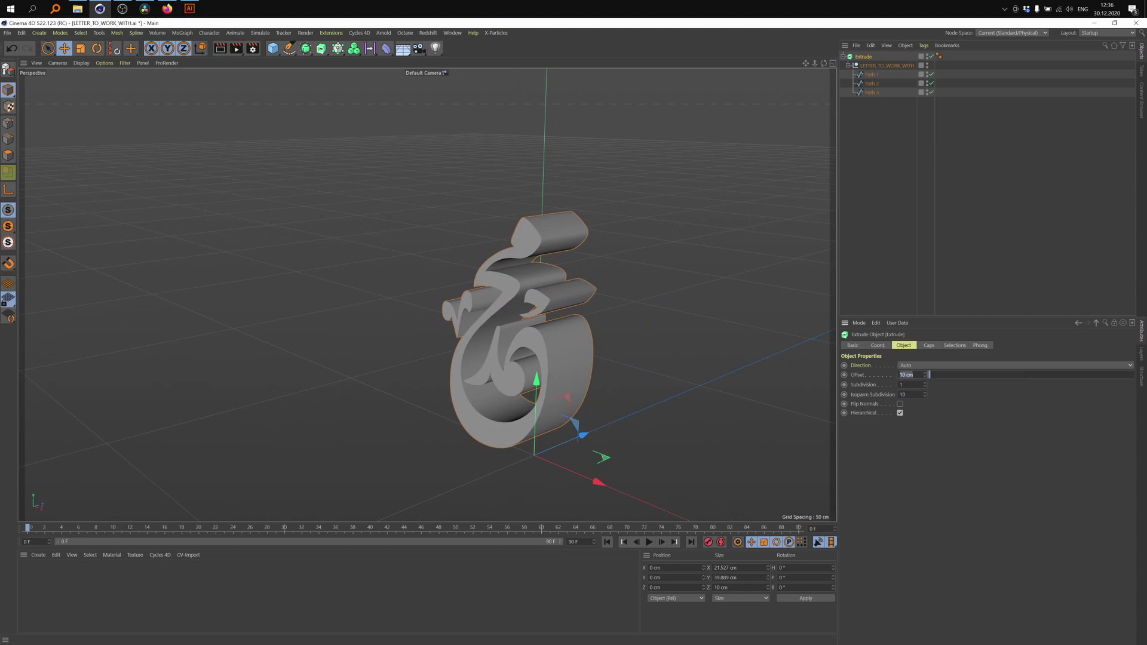
type("1")
key("Return")
left_click_drag(592, 377, 446, 294, "alt")
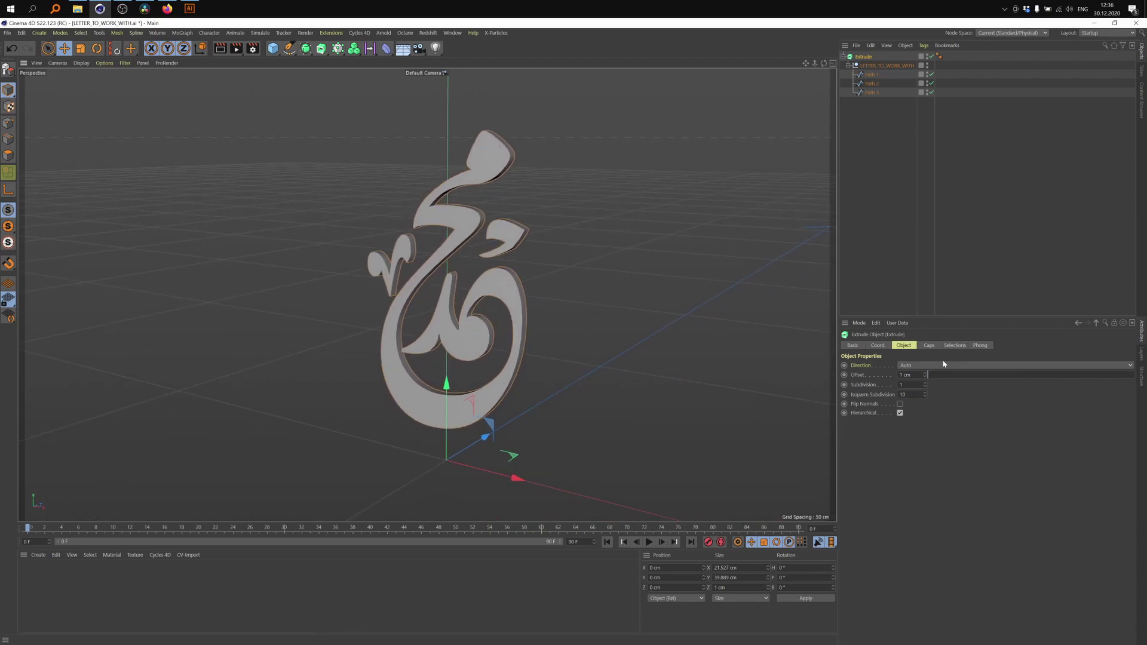
- Switch the extrusion's start and end caps off and on again to compare hollow and closed lettering
left_click(929, 346)
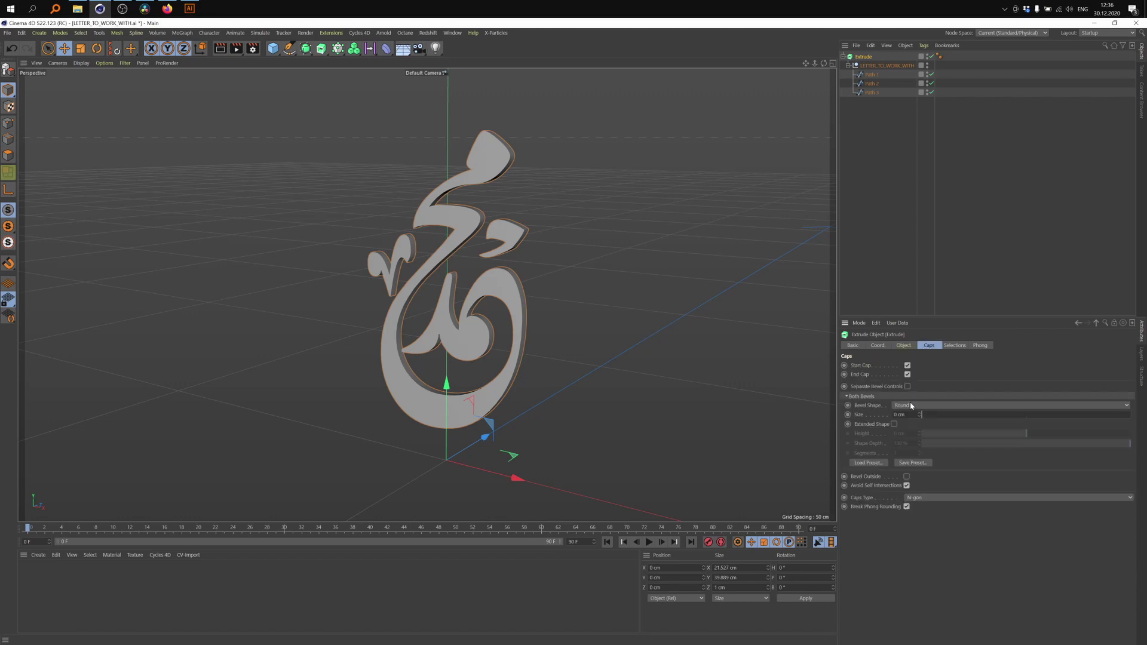
left_click(908, 366)
left_click(908, 375)
left_click_drag(475, 291, 555, 279, "alt")
left_click_drag(563, 278, 591, 315, "alt")
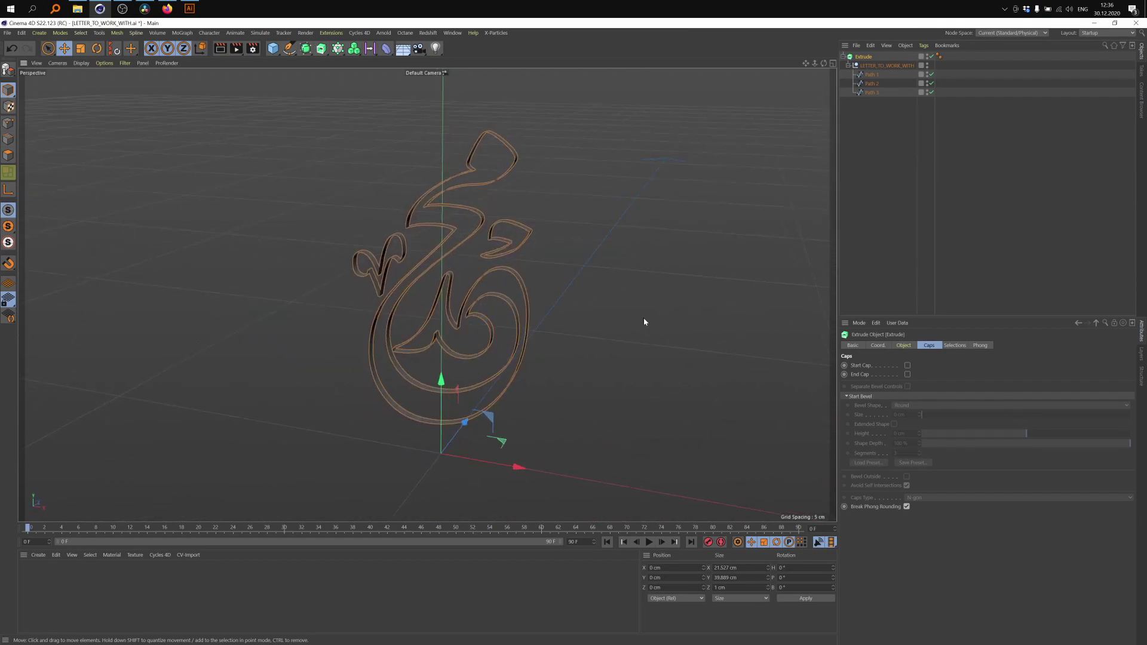
left_click(908, 365)
left_click(908, 374)
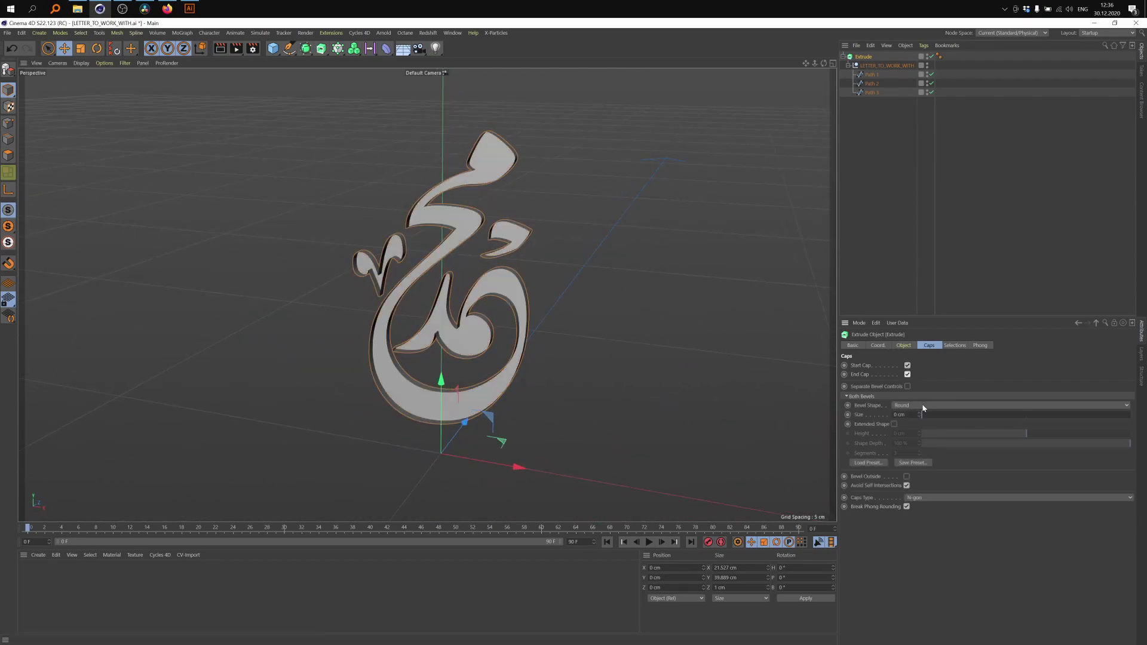
- Set the bevel shape of both caps to Curve and the bevel size to about 7.6 cm
left_click(924, 405)
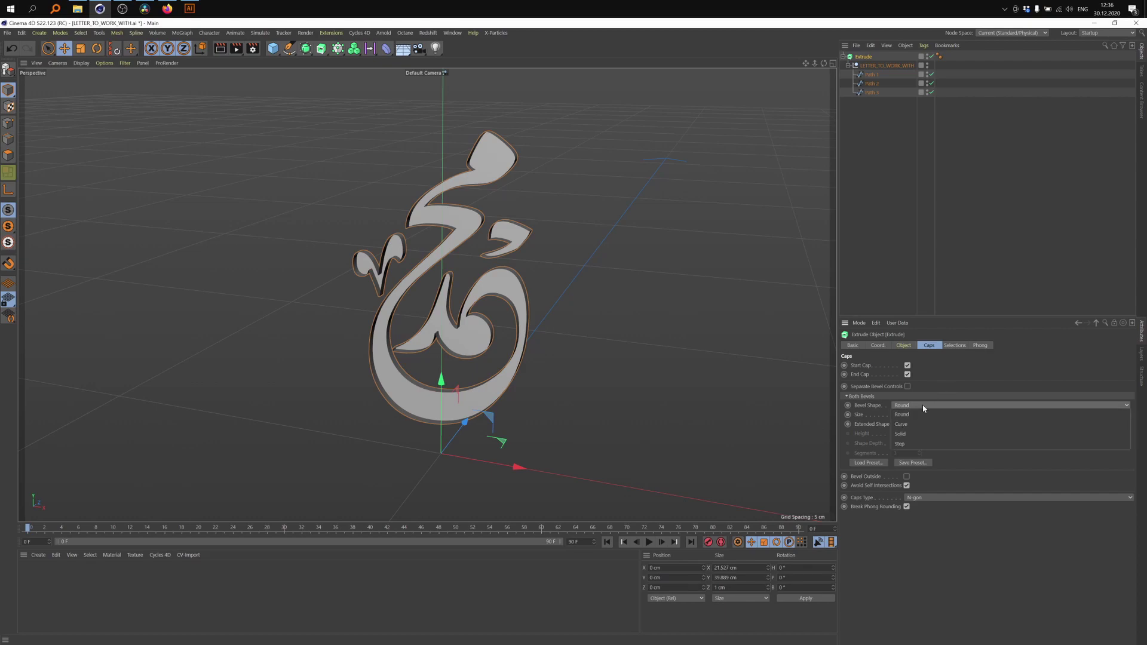
left_click(902, 424)
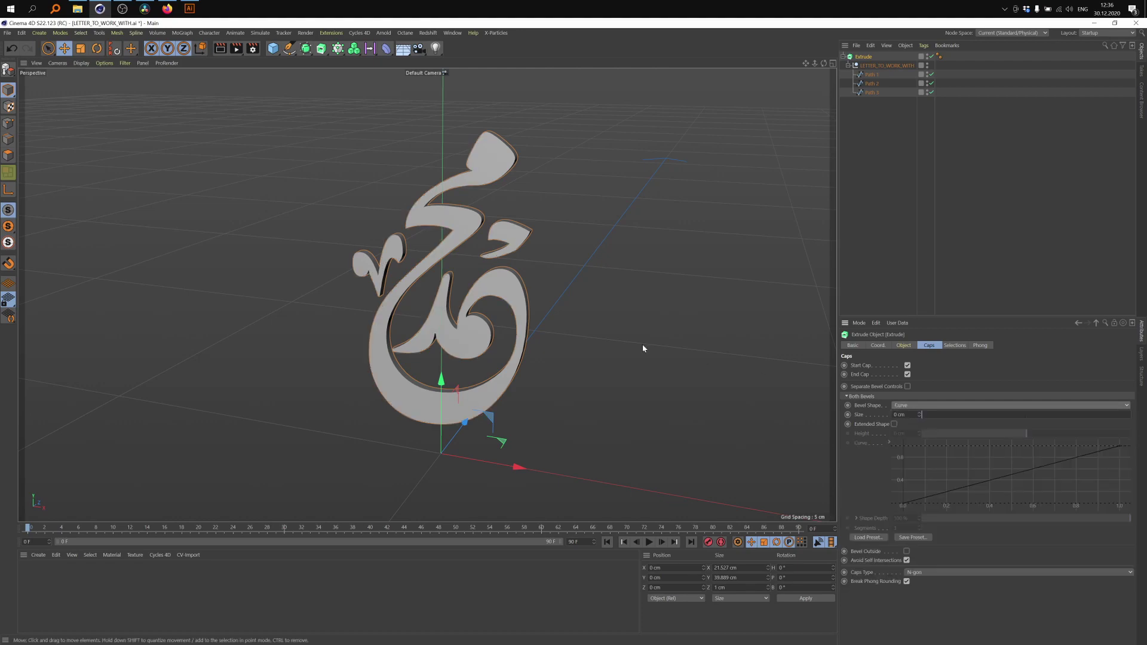
scroll(512, 307, "up", 2)
left_click_drag(513, 310, 519, 281, "alt")
left_click_drag(925, 414, 937, 415)
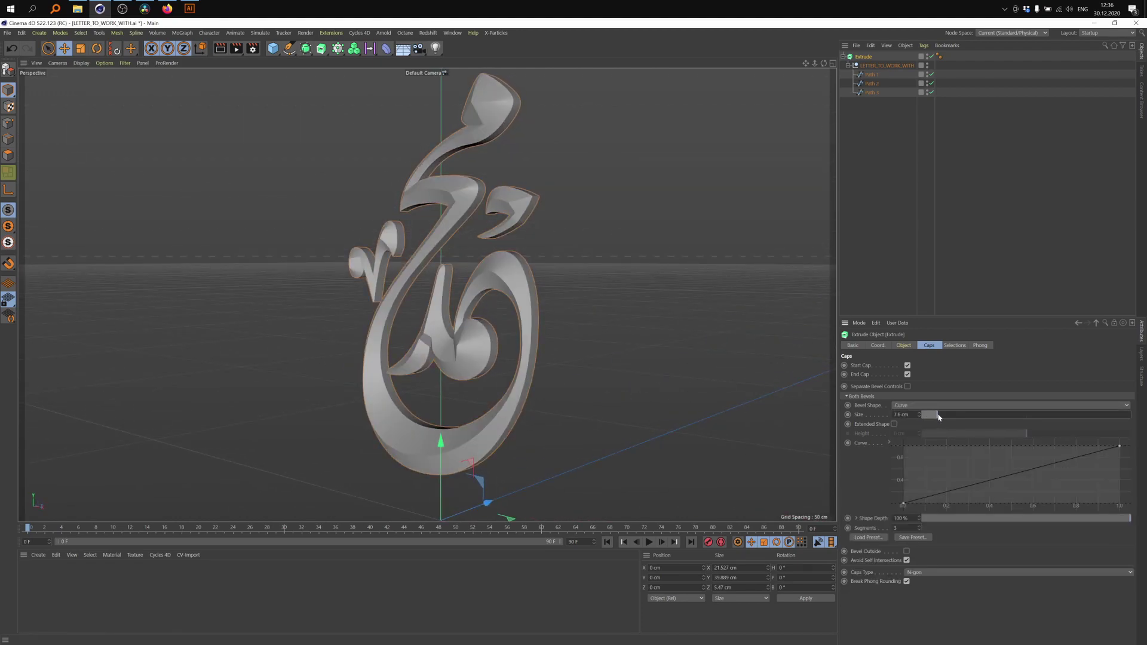
- Reshape the bevel profile curve into an S-shape by bending its end tangent and adding a point partway along it
left_click(1121, 447)
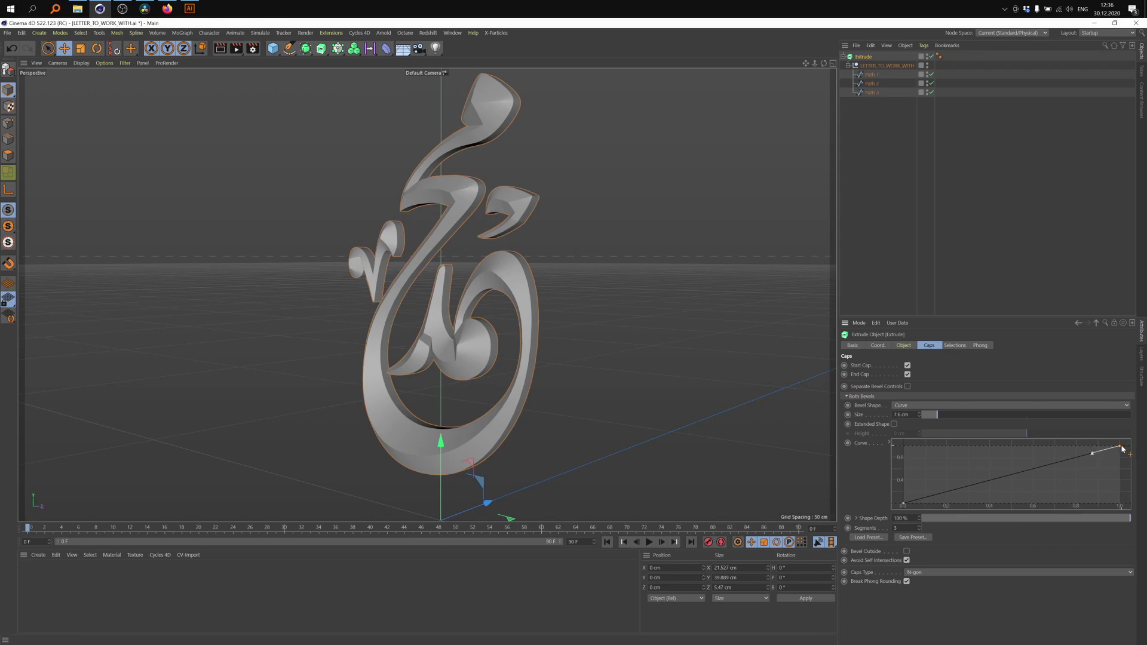
left_click_drag(1092, 454, 1014, 486)
left_click(978, 466, "ctrl")
left_click_drag(512, 335, 548, 376, "alt")
scroll(548, 376, "up", 2)
middle_click_drag(474, 345, 523, 321, "alt")
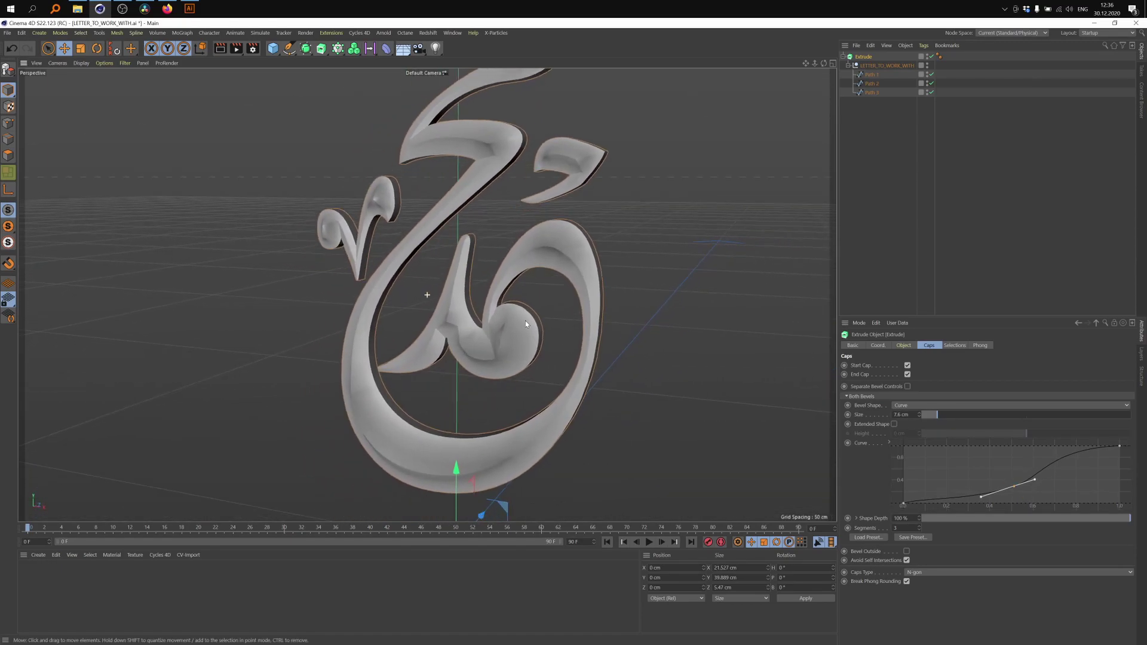
left_click_drag(526, 319, 552, 293, "alt")
- Raise the bevel segments to 17 and examine the smoother lettering from the side
left_click_drag(919, 528, 919, 504)
left_click_drag(508, 239, 450, 234, "alt")
scroll(576, 250, "up", 4)
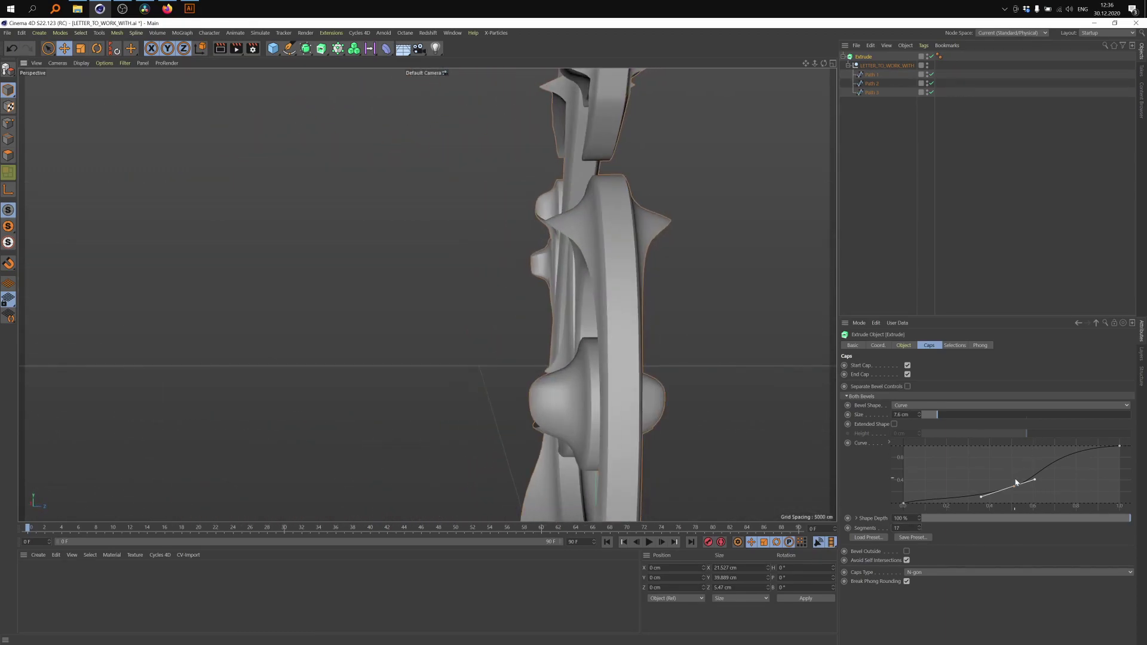
- Move the bevel curve's middle point up near the curve's start, then back down towards its middle, to compare profiles
left_click_drag(1018, 489, 929, 449)
left_click_drag(588, 337, 590, 334, "alt")
scroll(590, 333, "down", 3)
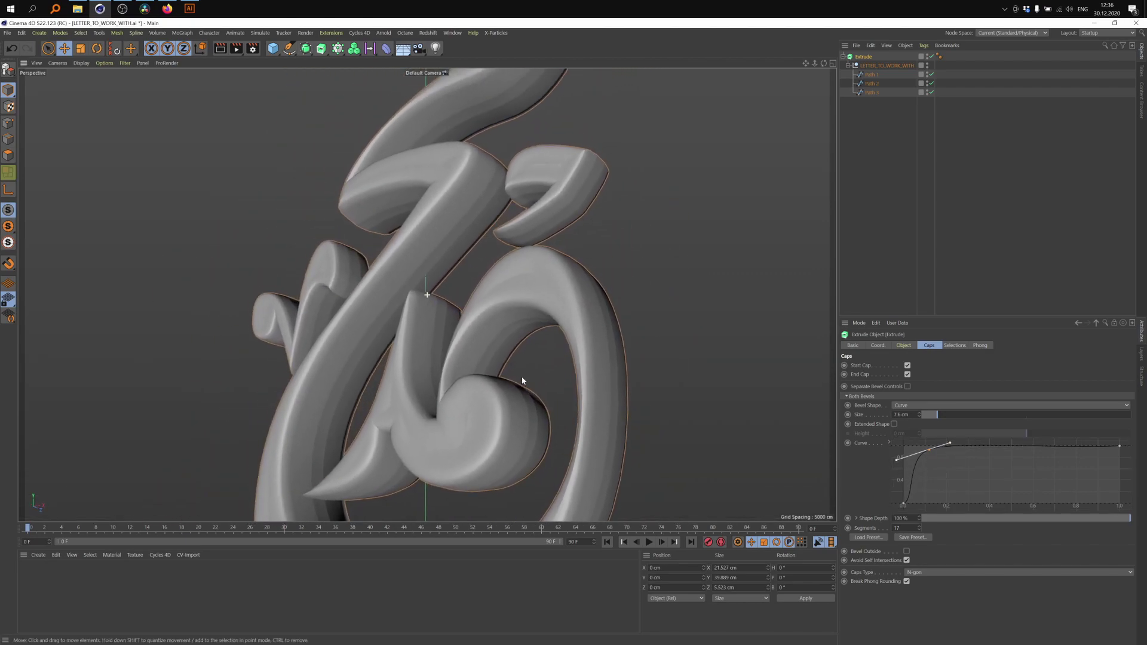
left_click_drag(522, 378, 484, 380, "alt")
left_click_drag(932, 452, 981, 481)
left_click_drag(572, 380, 625, 399, "alt")
- Set the bevel shape of both caps to Round with 5 segments
left_click(920, 406)
left_click(908, 397)
left_click_drag(649, 334, 614, 317, "alt")
middle_click_drag(427, 343, 425, 294, "alt")
double_click(899, 454)
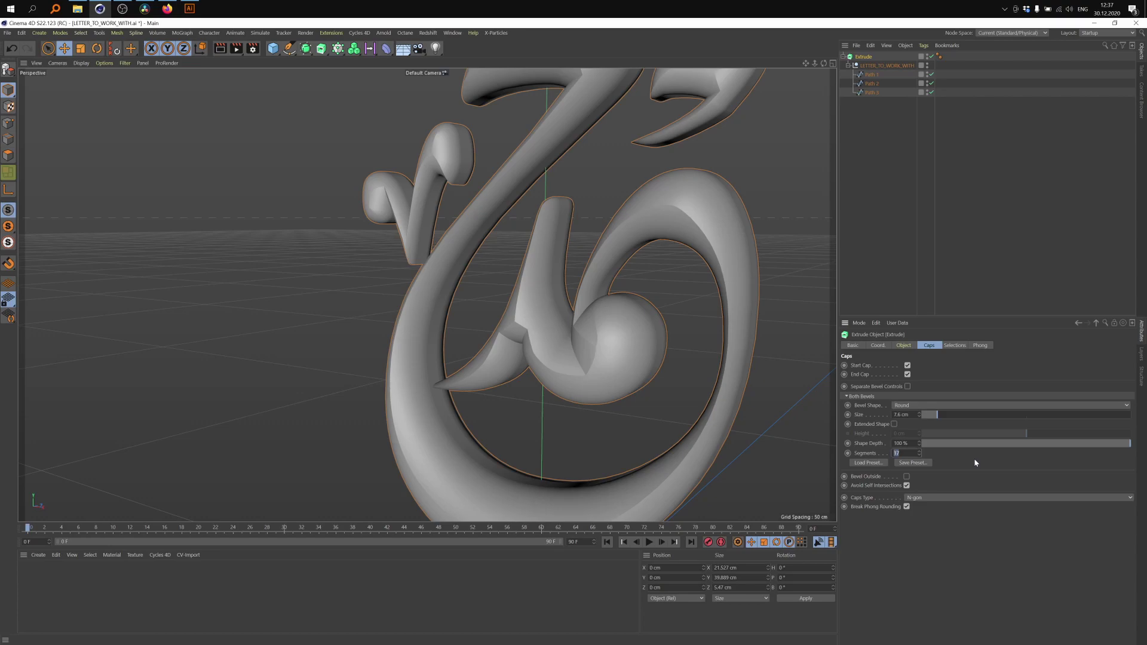
type("5")
key("Return")
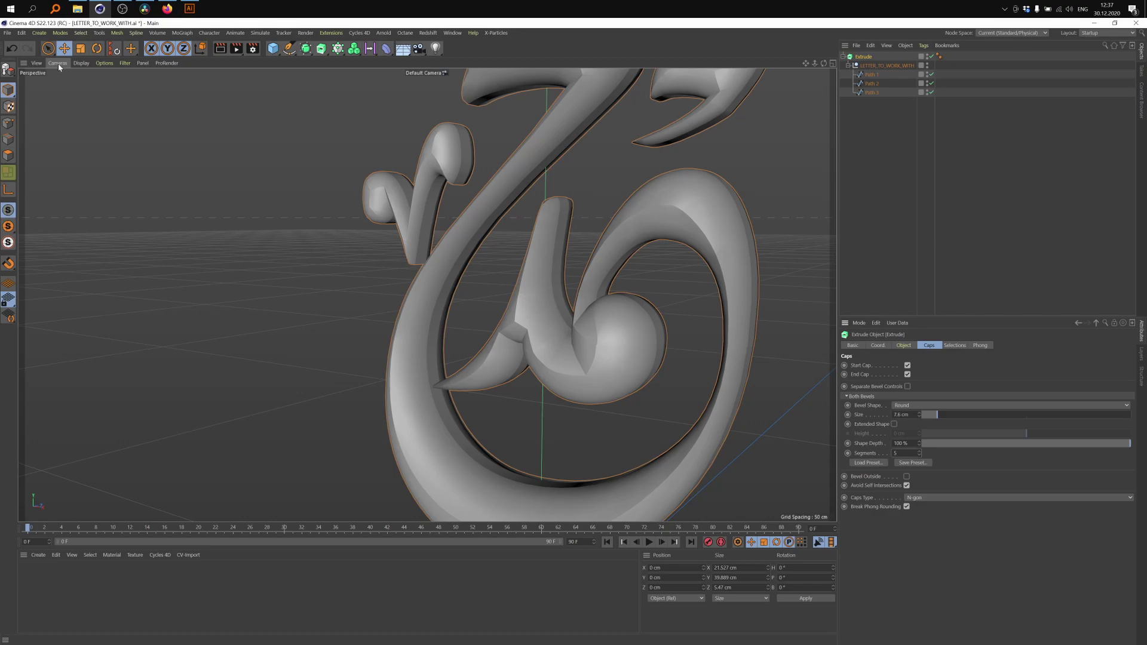
- Display the viewport with Gouraud Shading (Lines) and examine the lettering's mesh
left_click(75, 64)
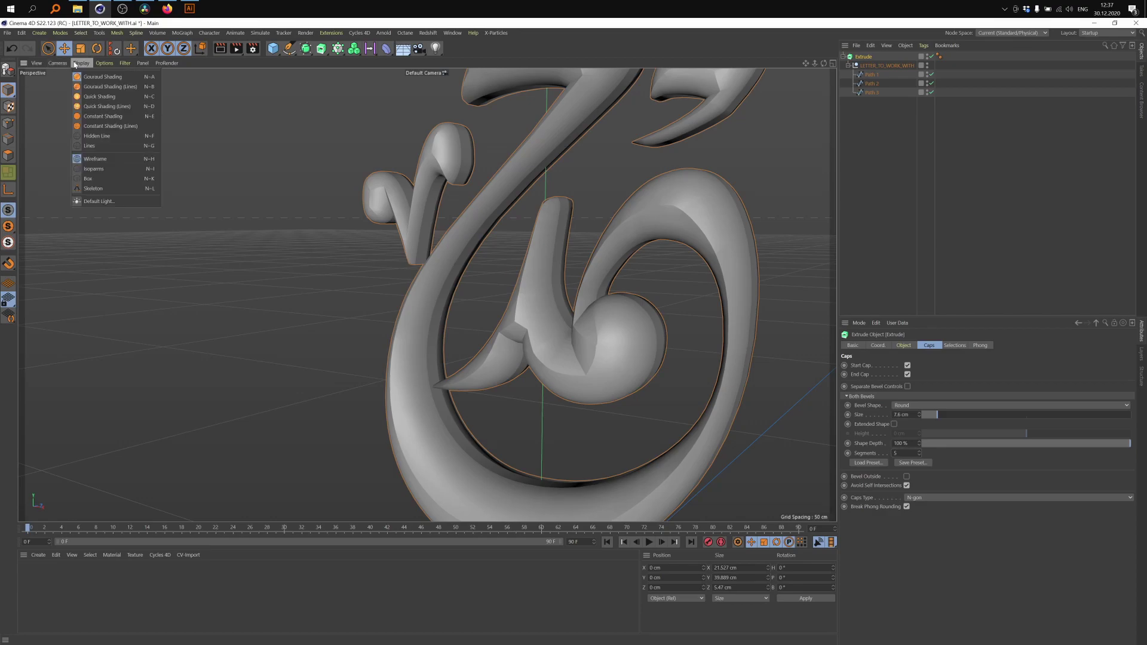
left_click(131, 89)
right_click_drag(691, 256, 666, 264, "alt")
left_click_drag(638, 261, 672, 272, "alt")
right_click_drag(597, 266, 681, 282, "alt")
left_click_drag(680, 282, 568, 270, "alt")
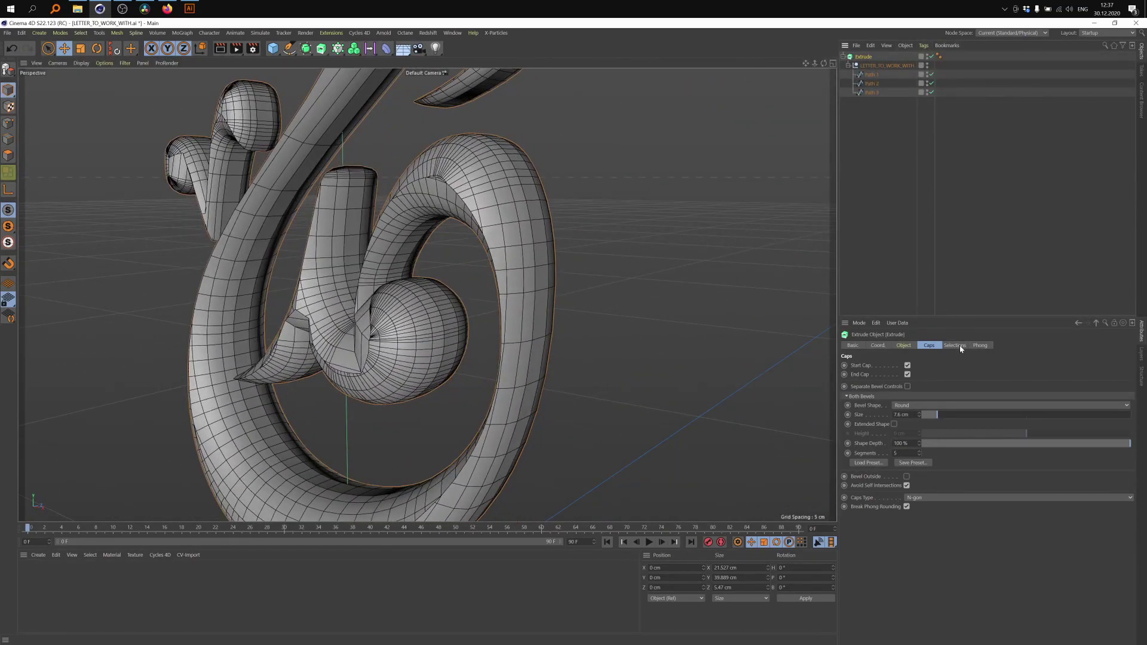
- Lower the bevel segments to 2 to compare the mesh density, then set them back to 5
mouse_move(919, 454)
left_mouse_down()
mouse_move(920, 439)
mouse_move(919, 469)
mouse_move(919, 439)
mouse_move(920, 463)
mouse_move(920, 449)
left_mouse_up()
mouse_move(578, 310)
left_mouse_down("alt")
mouse_move(628, 311)
mouse_move(601, 307)
left_mouse_up("alt")
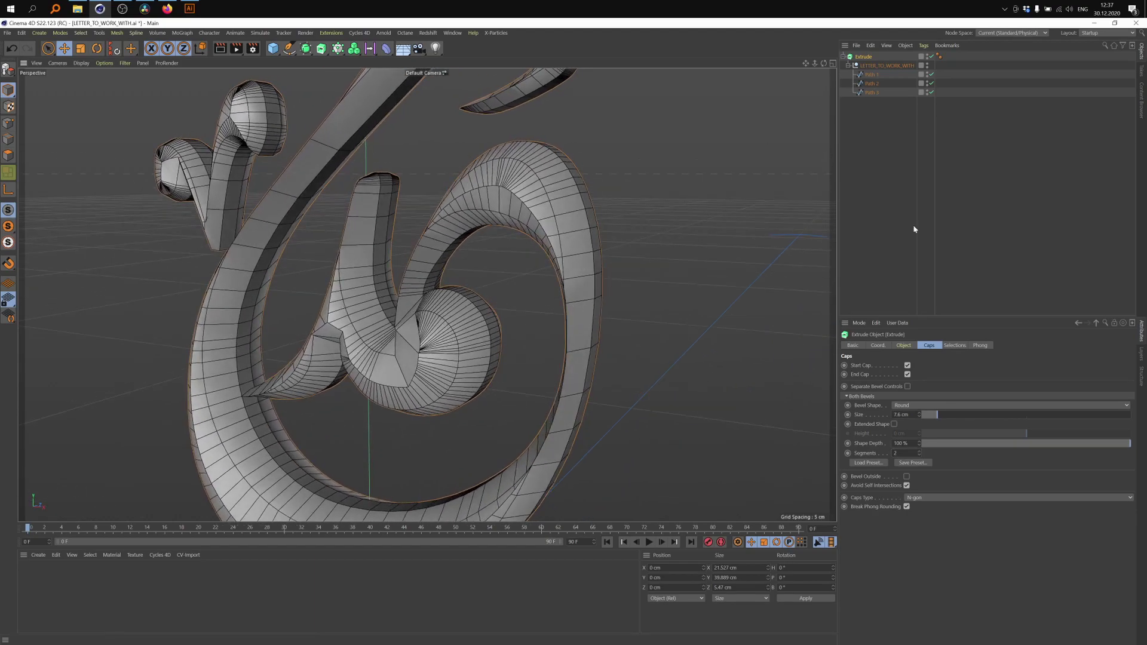
left_click_drag(903, 454, 869, 451)
type("5")
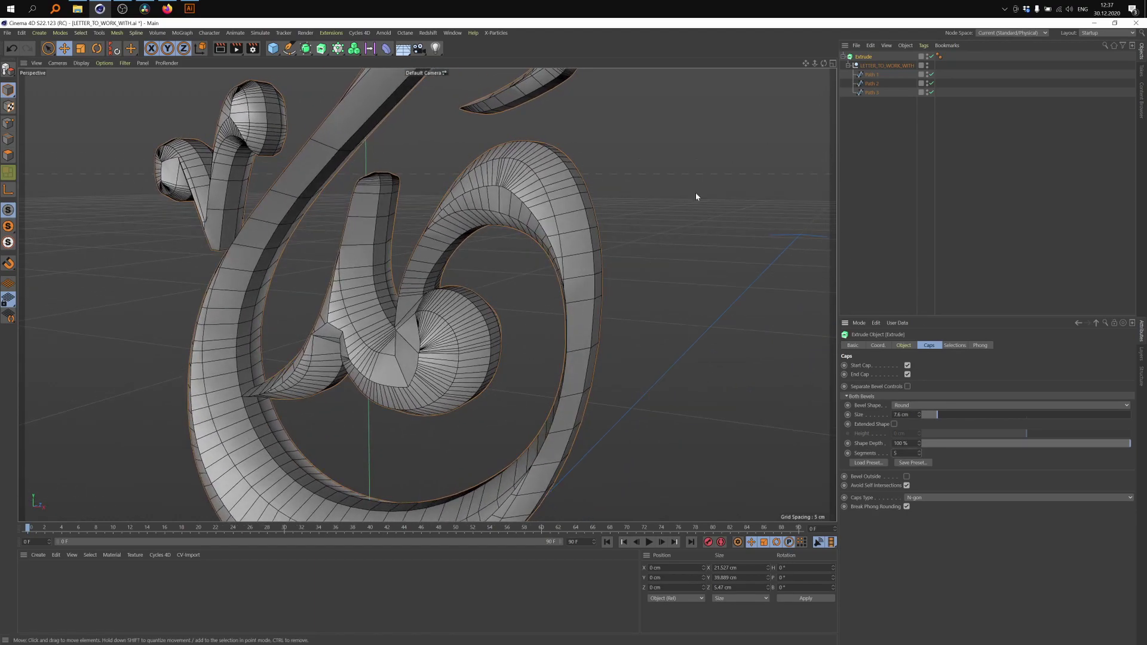
key("Return")
- Return the viewport display to plain Gouraud Shading and view the whole lettering from the front
left_click(81, 63)
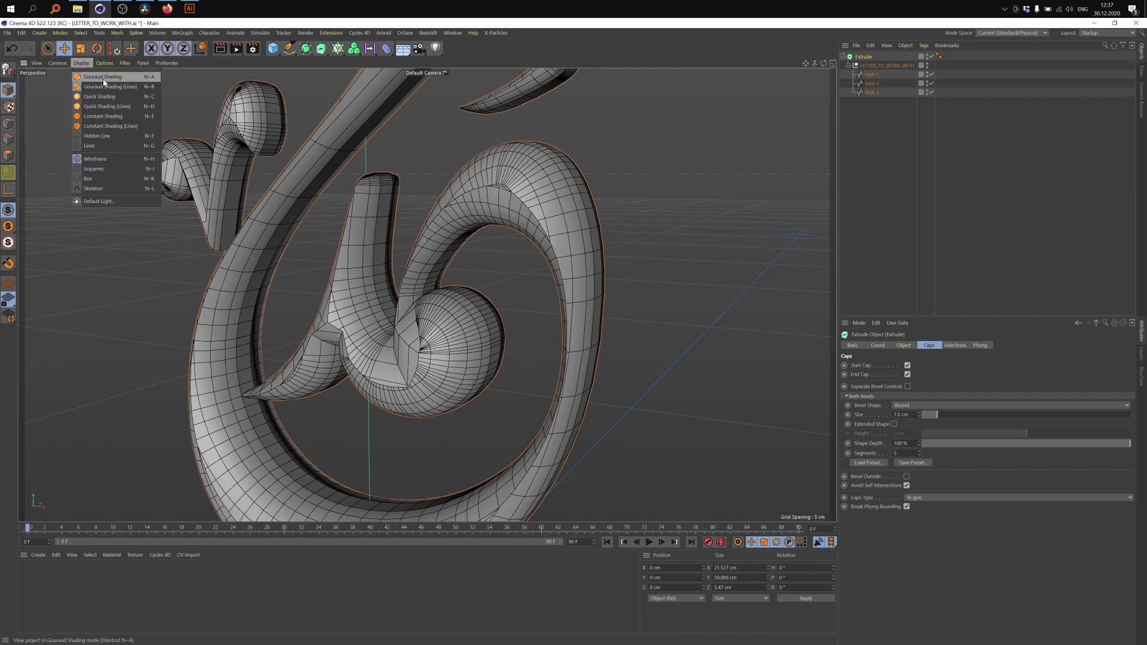
left_click(104, 77)
mouse_move(450, 257)
left_mouse_down("alt")
mouse_move(466, 238)
mouse_move(507, 257)
mouse_move(474, 277)
mouse_move(476, 246)
mouse_move(527, 256)
mouse_move(533, 273)
left_mouse_up("alt")
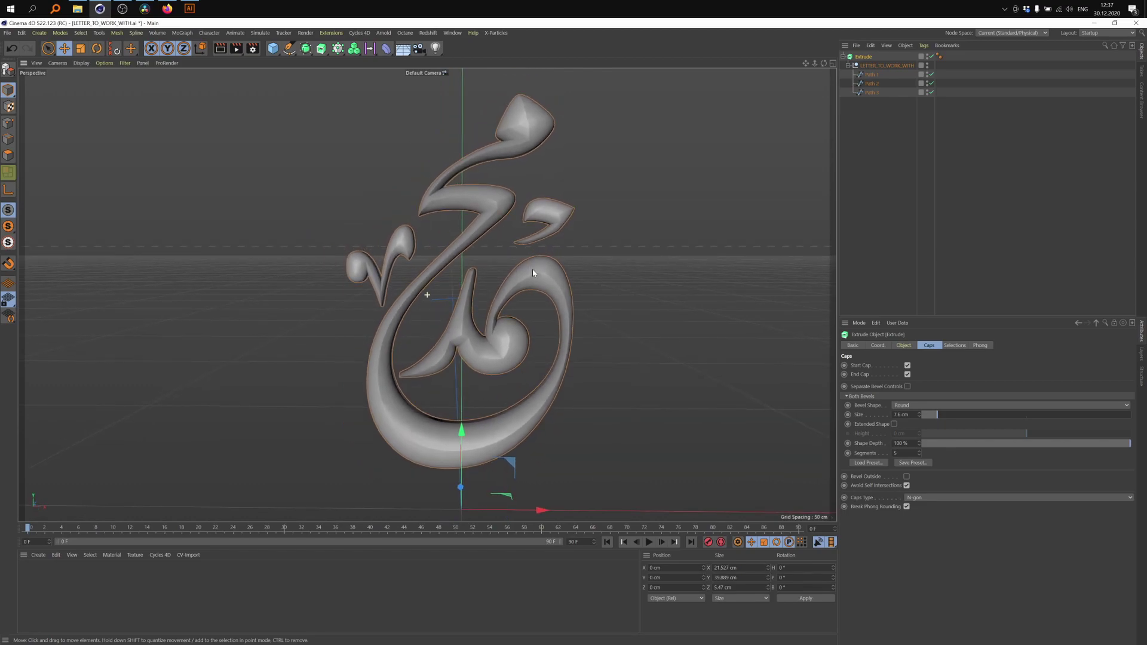
- Open the Octane Live Viewer and dock it beside the perspective viewport, dividing the space between the two
left_click(406, 33)
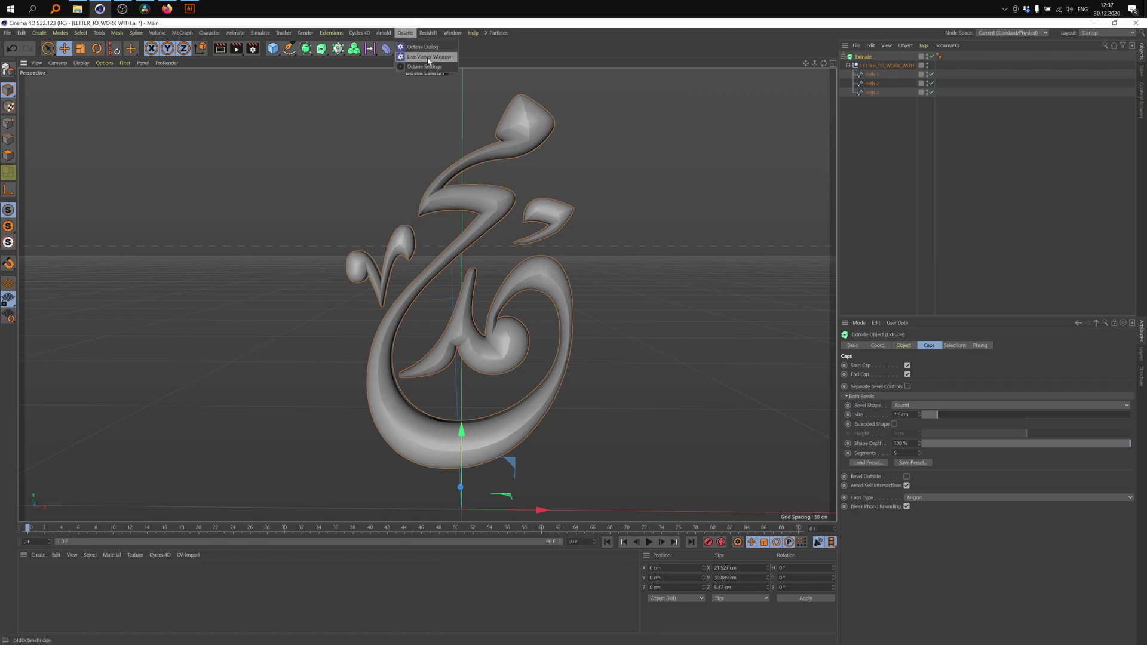
left_click(424, 58)
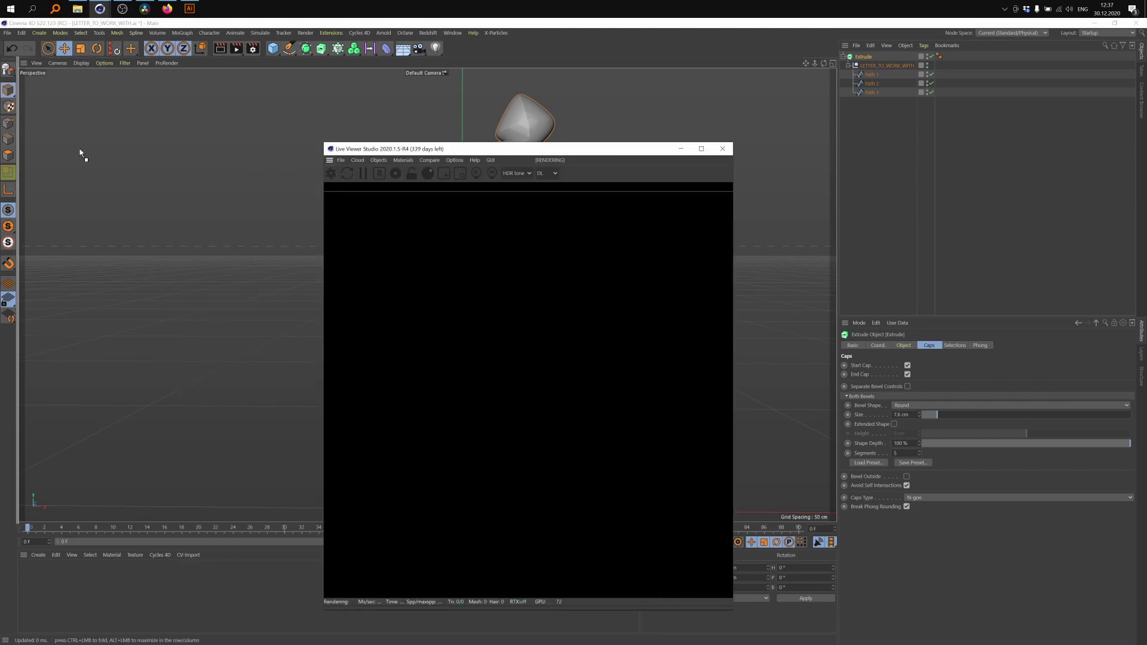
left_click_drag(16, 137, 25, 135)
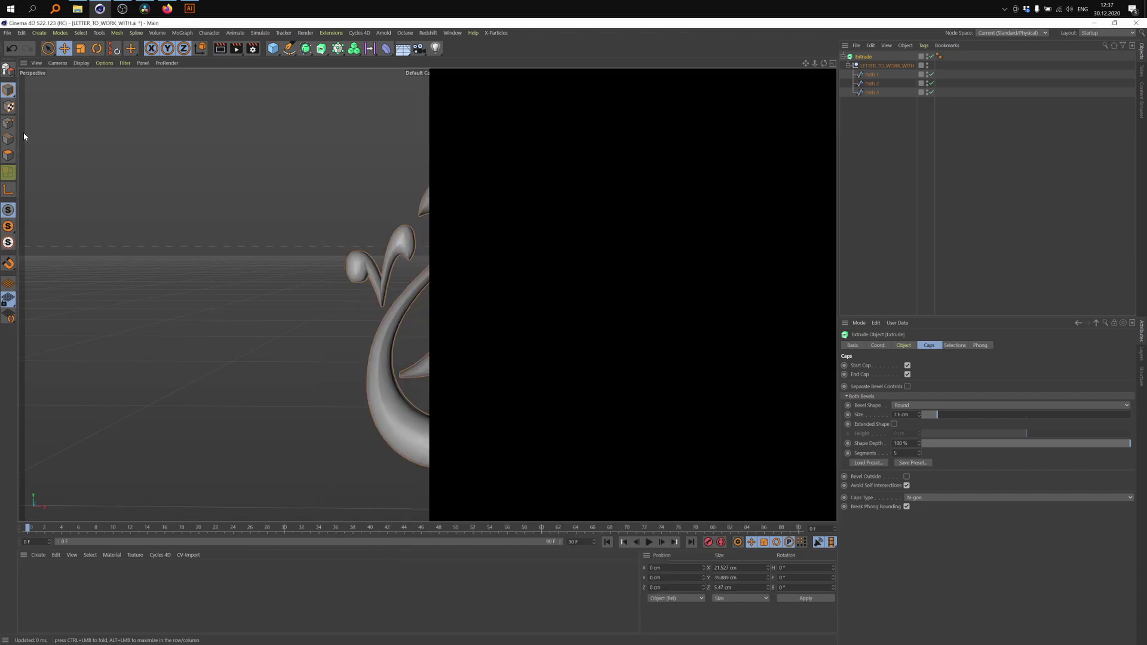
left_click_drag(428, 238, 380, 237)
middle_click_drag(629, 271, 584, 258, "alt")
left_click_drag(584, 259, 597, 262, "alt")
- Start the Octane live render and frame the complete lettering from the front
left_click(25, 84)
left_click_drag(682, 289, 589, 282, "alt")
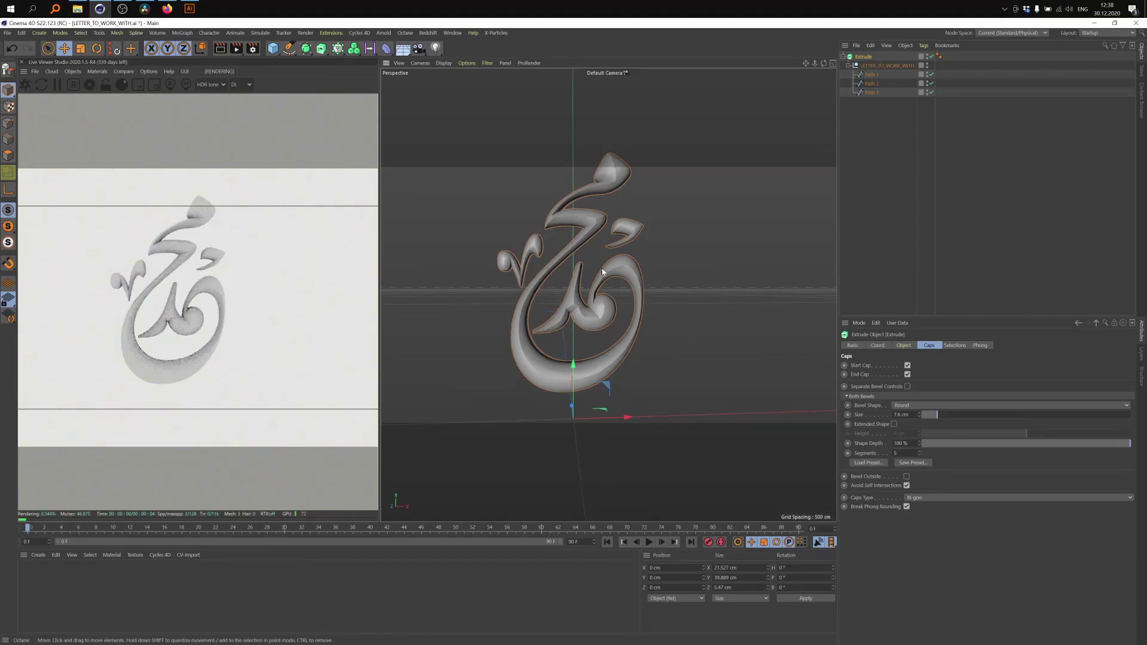
middle_click_drag(590, 282, 585, 292, "alt")
scroll(584, 293, "down", 1)
left_click_drag(619, 320, 604, 313, "alt")
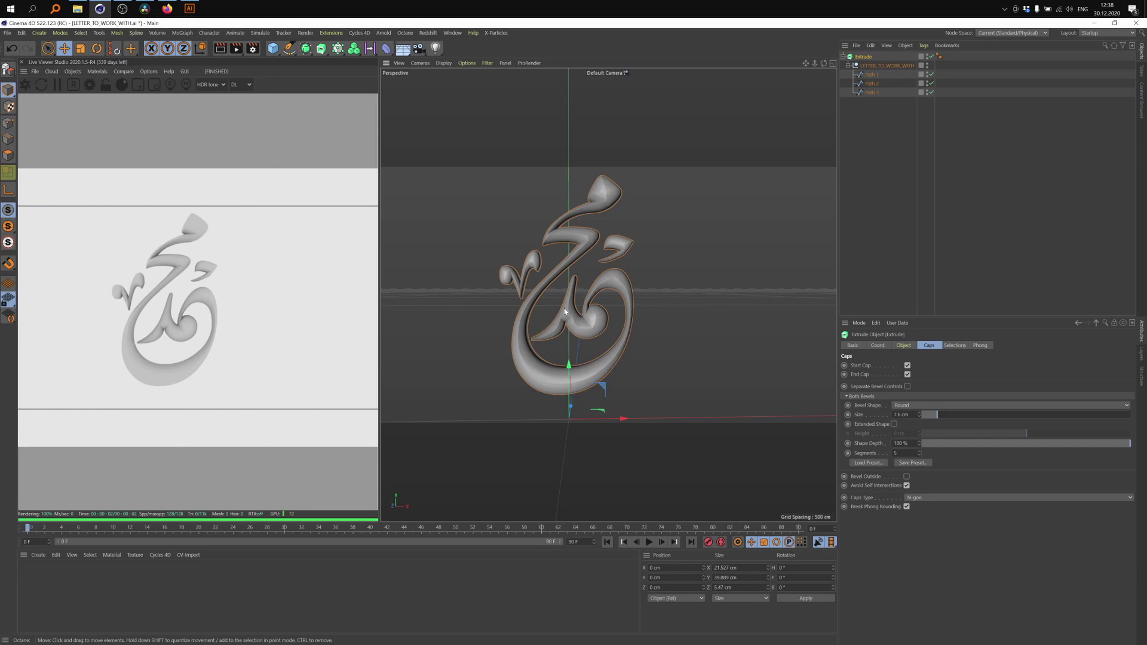
- Add an Octane HDRI environment to the scene and rename its sky object HDRI
left_click(72, 72)
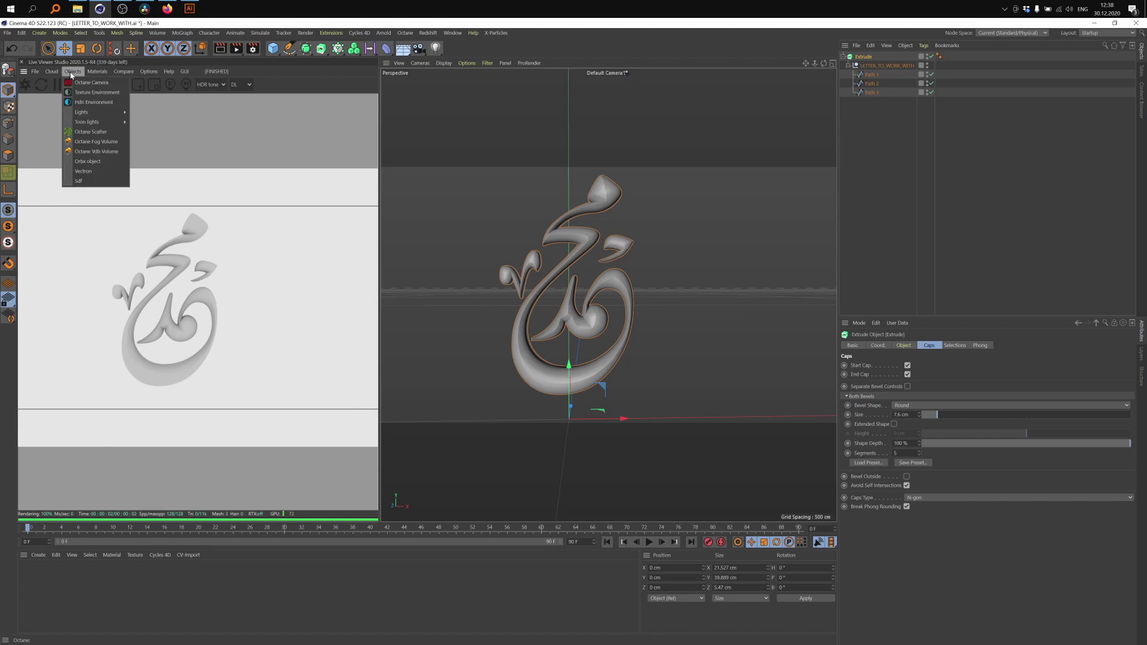
left_click(91, 103)
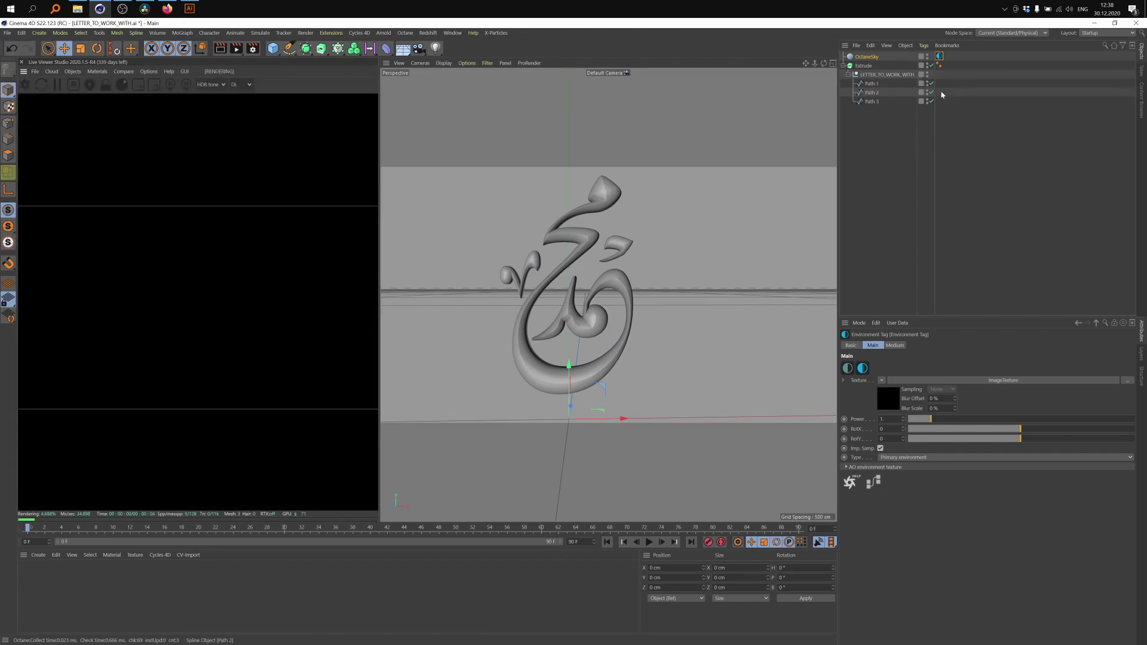
left_click(875, 59)
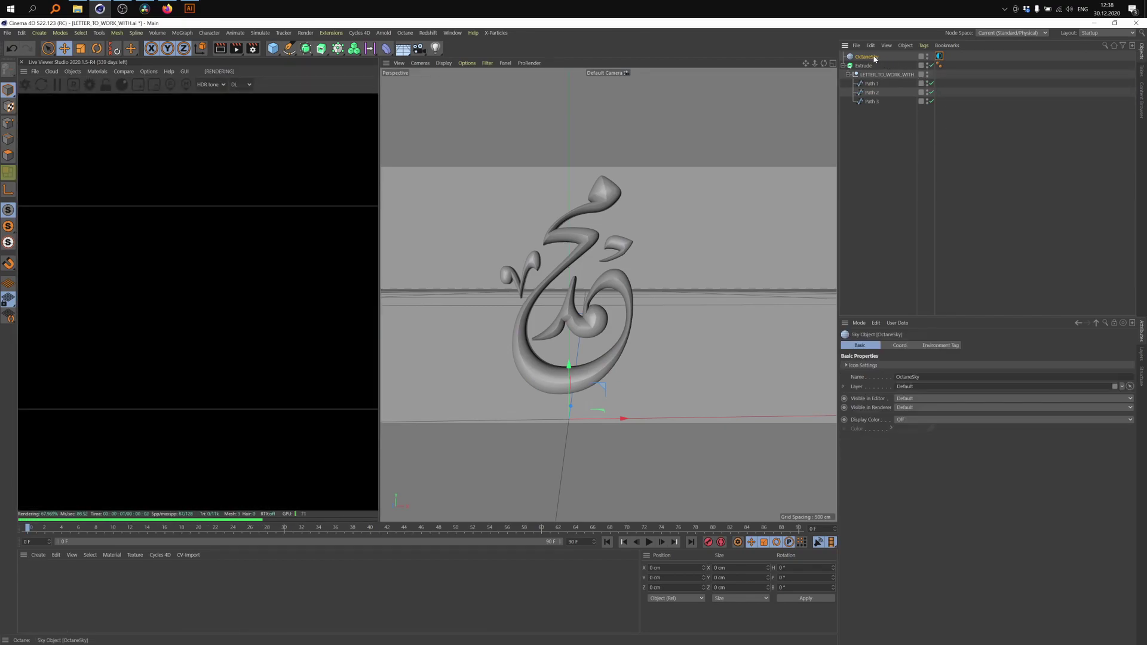
left_click(939, 57)
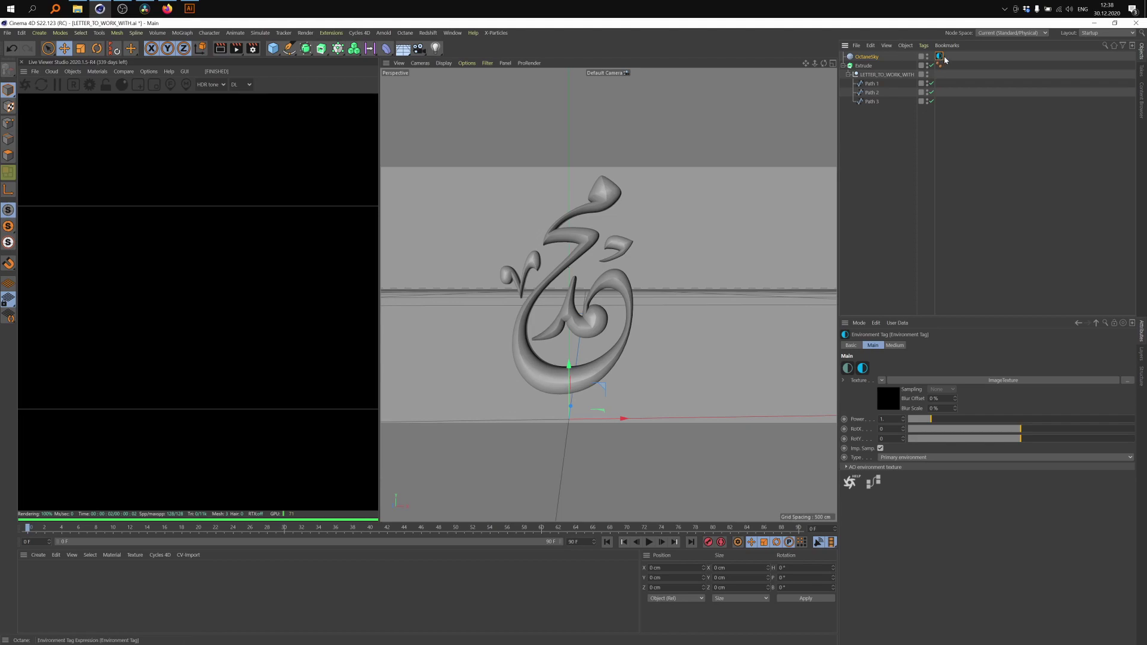
double_click(868, 57)
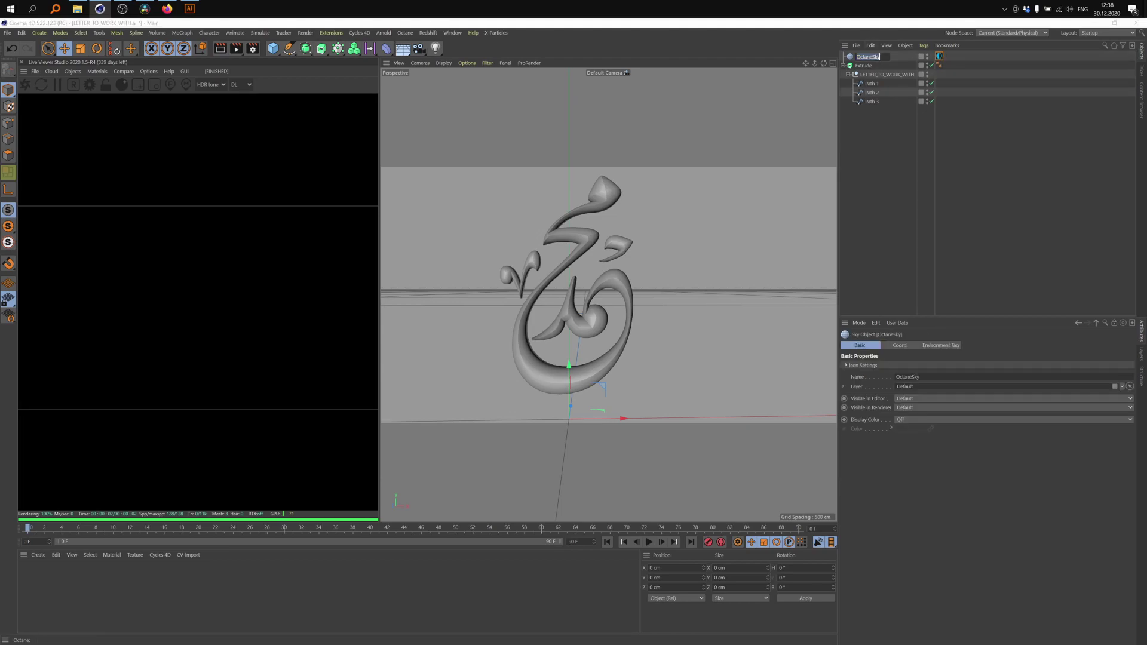
type("HDRI")
key("Return")
- Load the BROADWAY_LAFAYETTE_STATION_2 image as the HDRI environment's texture
left_click(962, 68)
left_click(940, 56)
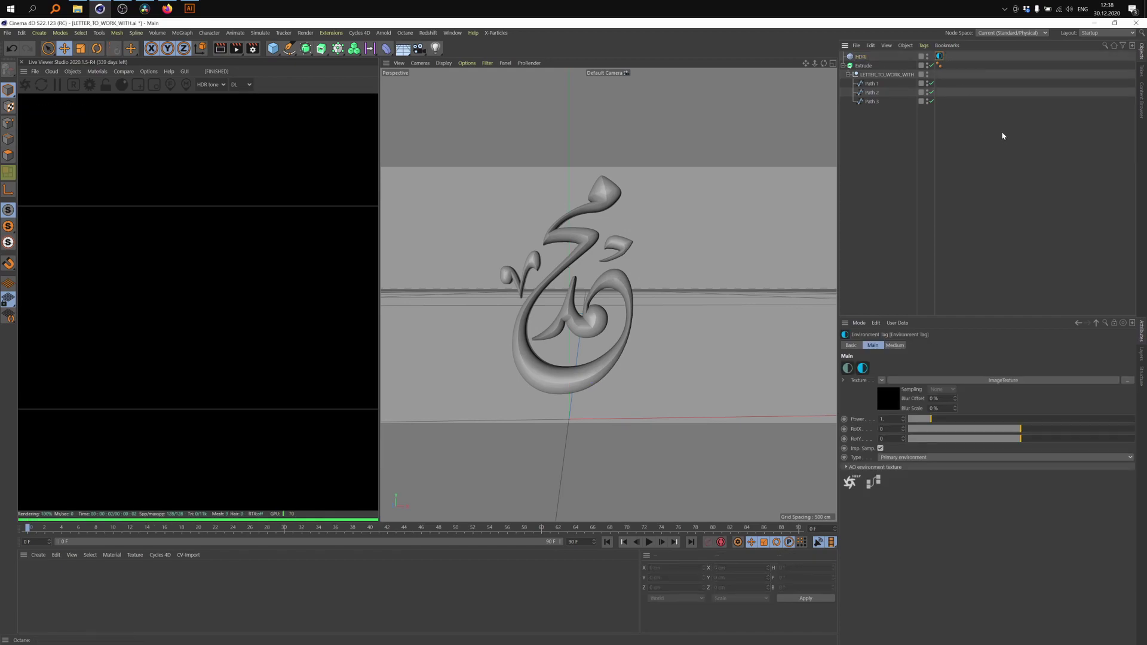
left_click(1023, 385)
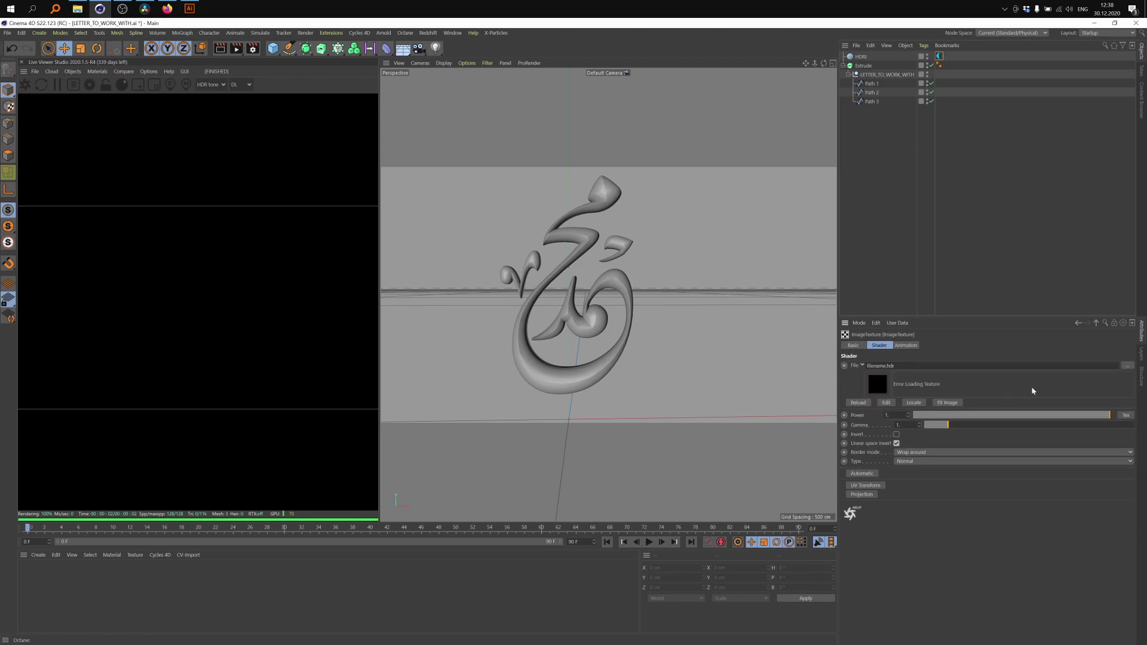
left_click(1129, 366)
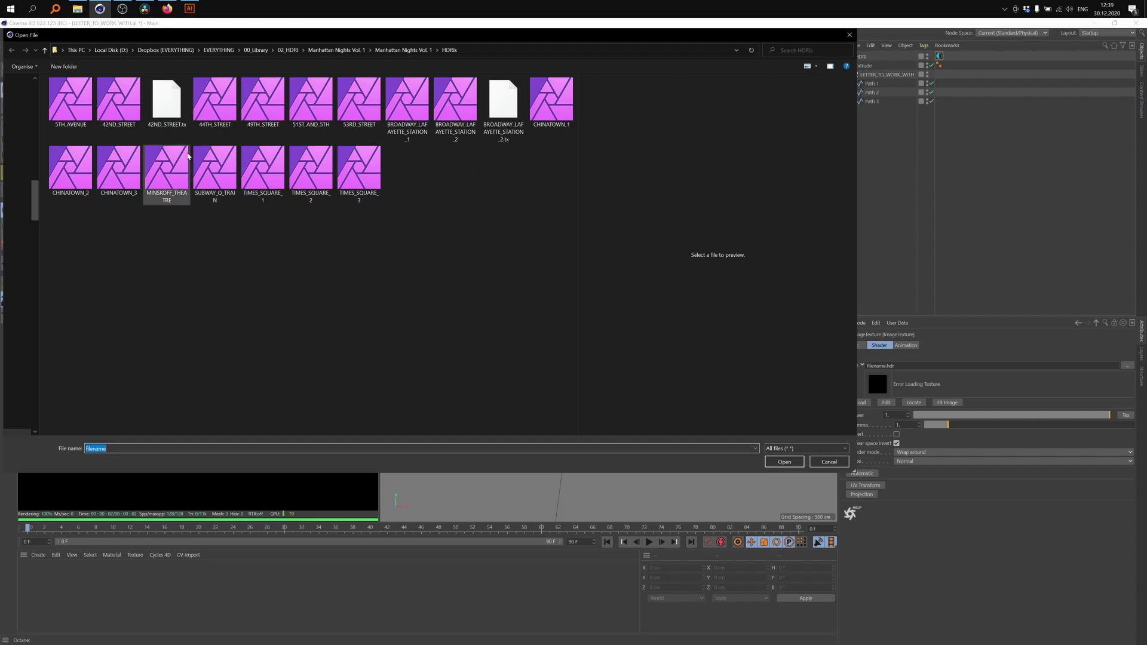
double_click(452, 96)
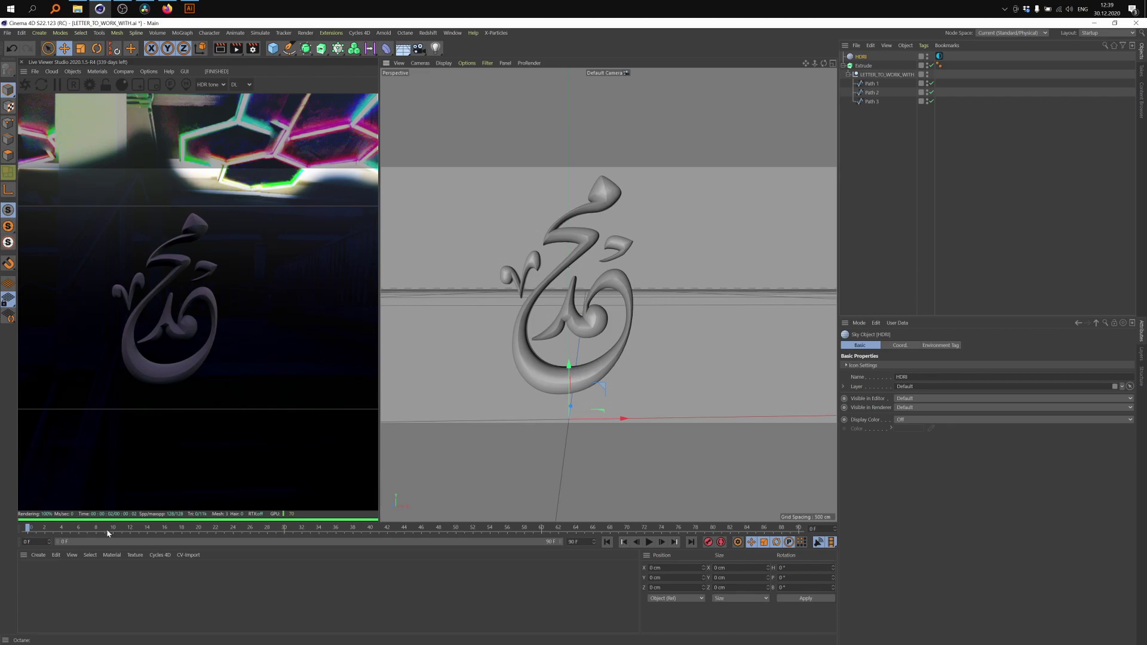
- Create an Octane Glossy material, apply it to the Extrude object and rename that object LETTER
left_click(96, 72)
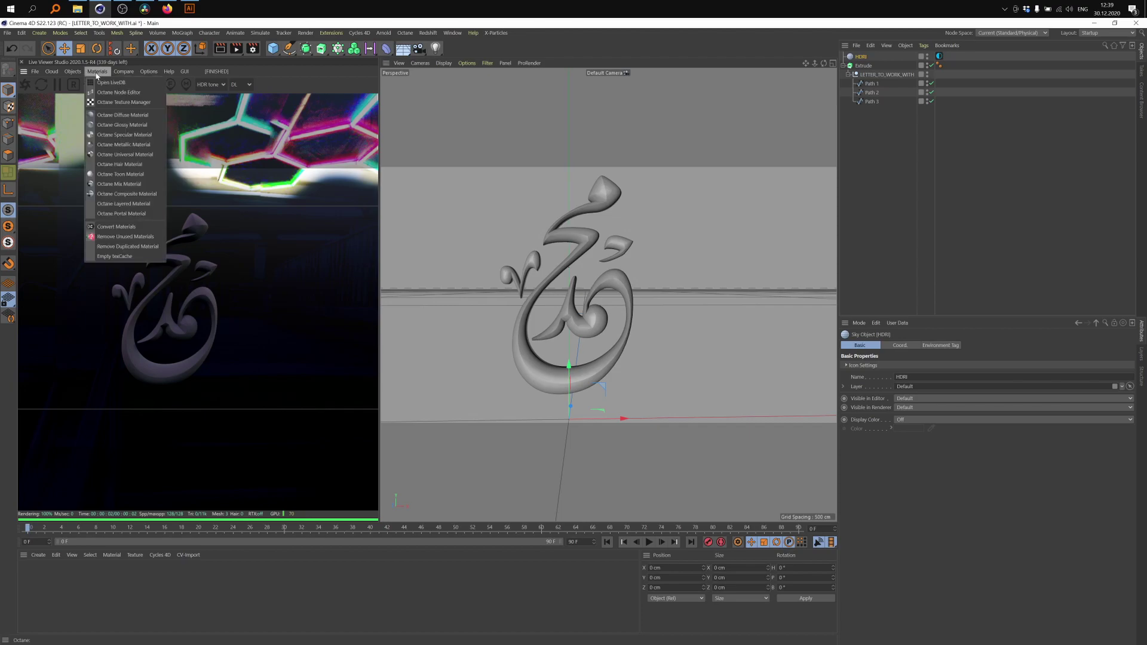
left_click(142, 129)
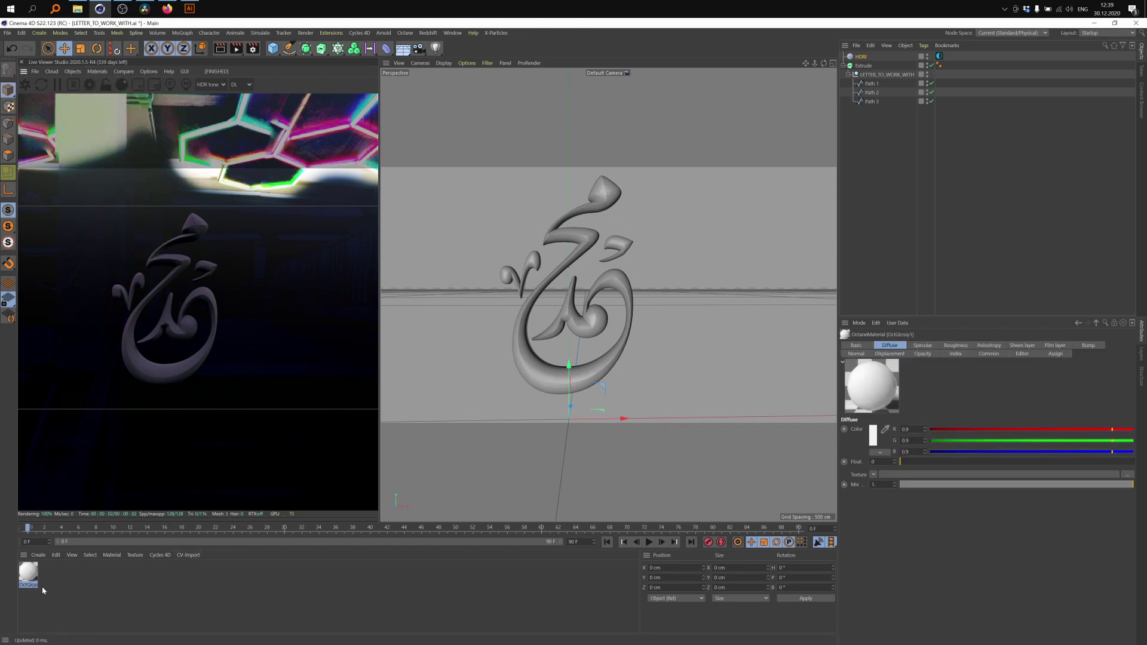
left_click_drag(831, 103, 868, 69)
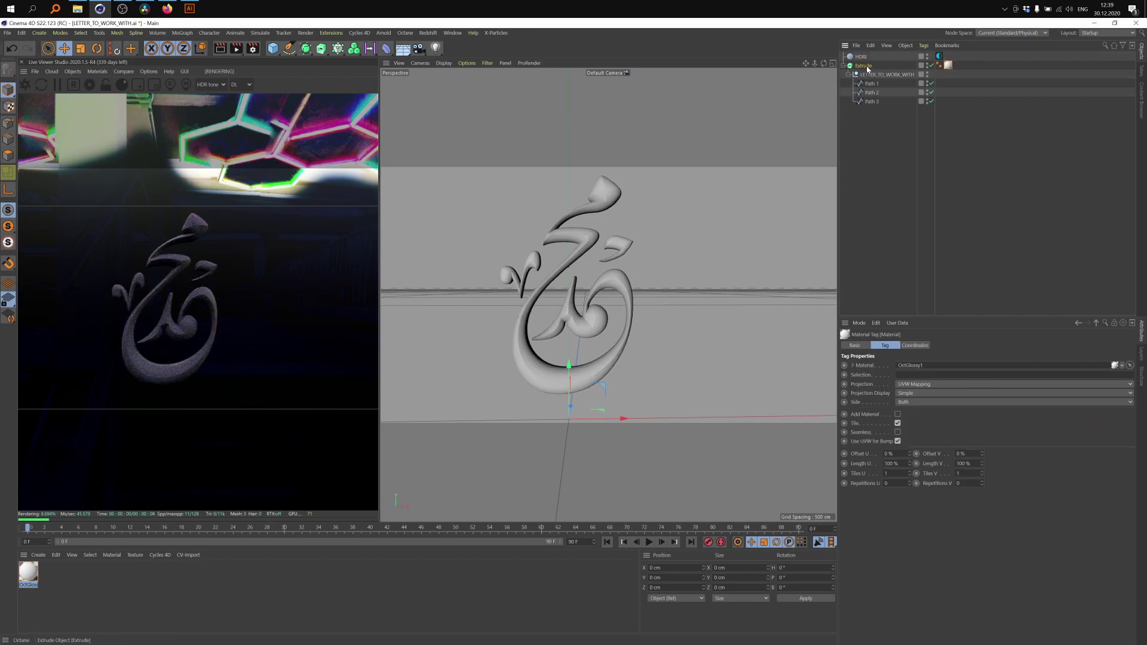
double_click(864, 65)
type("LETTER")
key("Return")
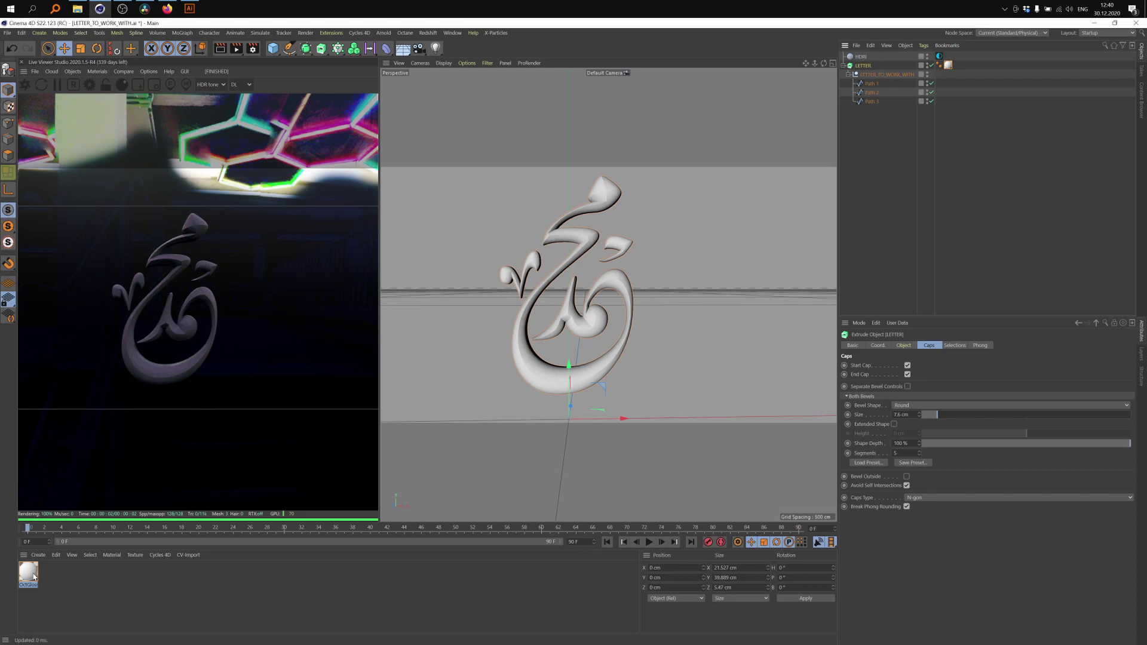
- Open the glossy material for editing and set its diffuse color to black
double_click(34, 577)
left_click_drag(321, 63, 698, 139)
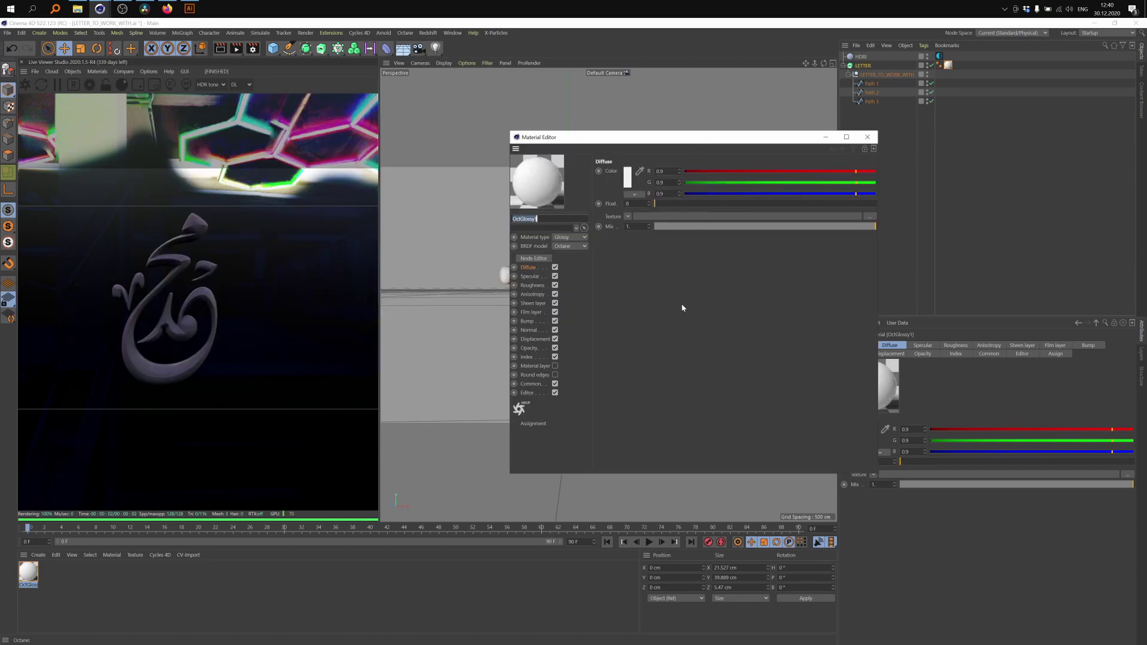
left_click(529, 269)
left_click(628, 182)
left_click_drag(600, 199, 571, 208)
left_click(614, 214)
- Try higher values for the glossy material's index, including 5, then set it to 1
left_click(528, 358)
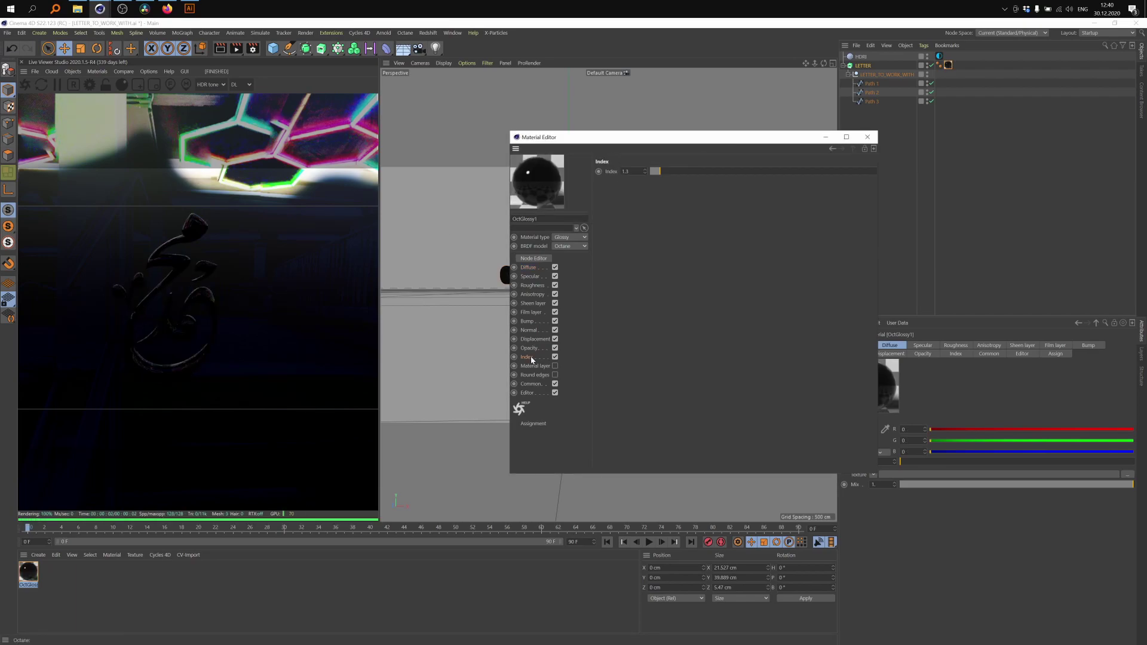
left_click_drag(669, 173, 743, 174)
double_click(634, 172)
type("3.")
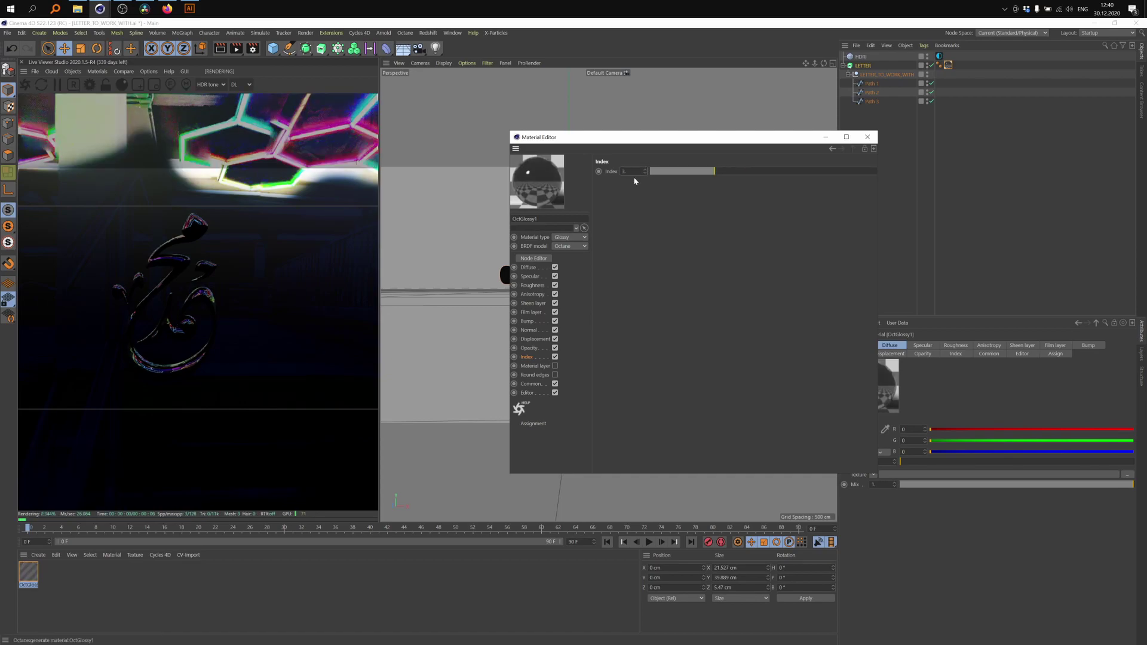
key("Return")
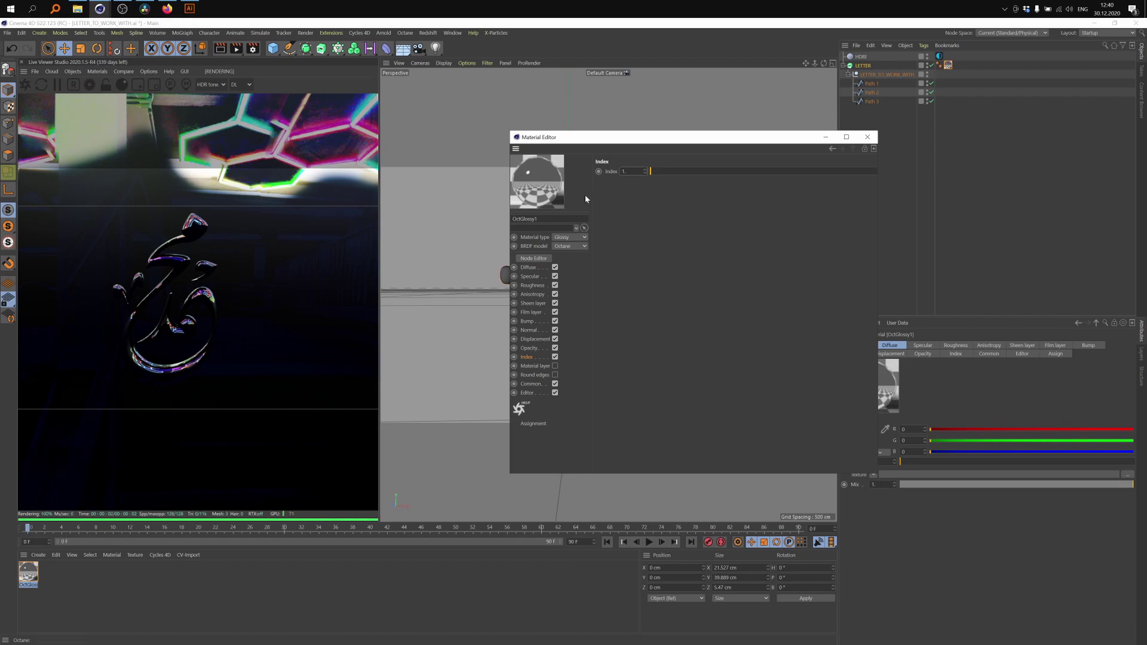
- Give the glossy material a slight roughness, first trying a float value of about 0.1 and then lowering it
left_click_drag(630, 140, 791, 210)
left_click(537, 368)
scroll(533, 284, "up", 10)
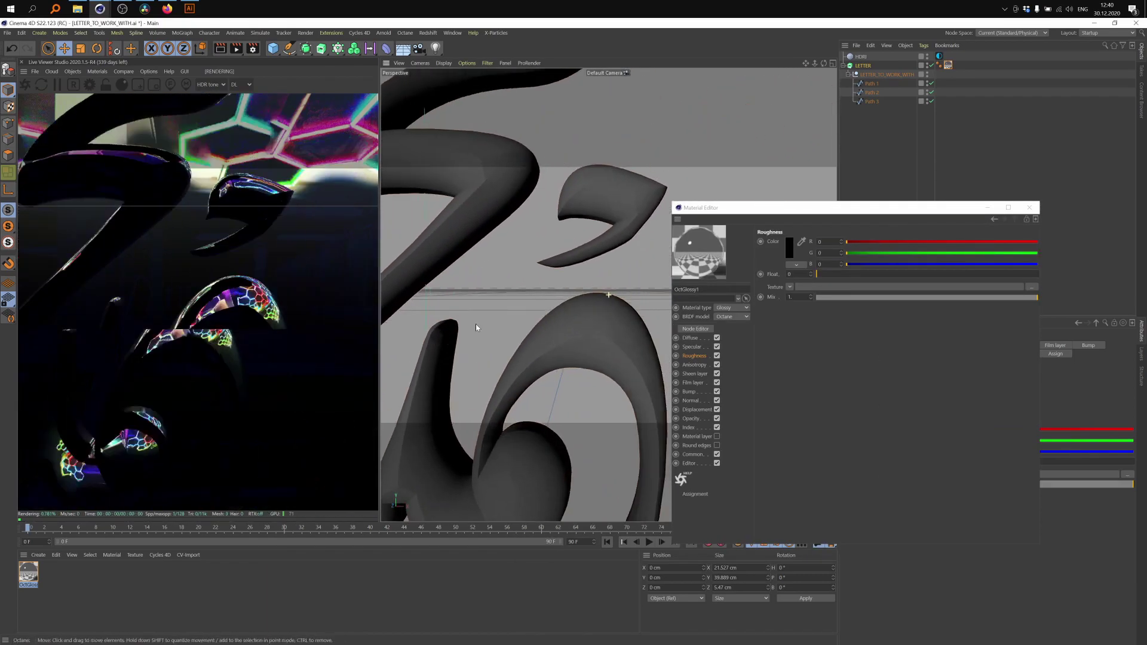
scroll(544, 325, "up", 2)
left_click(841, 274)
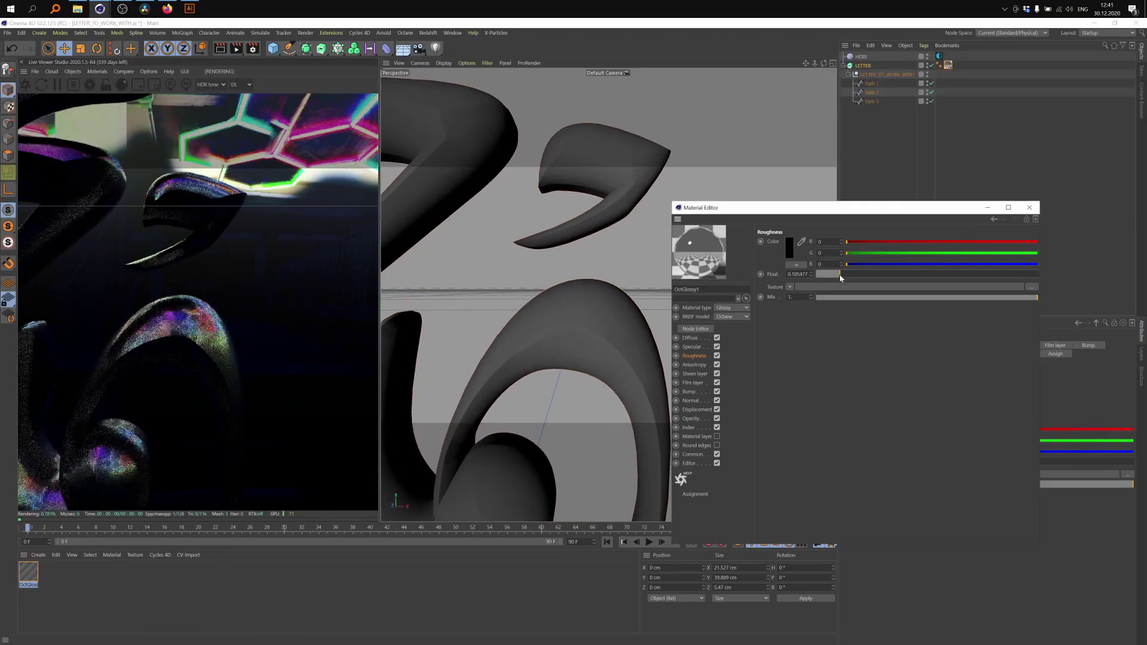
mouse_move(841, 274)
left_mouse_down()
mouse_move(866, 274)
mouse_move(827, 282)
left_mouse_up()
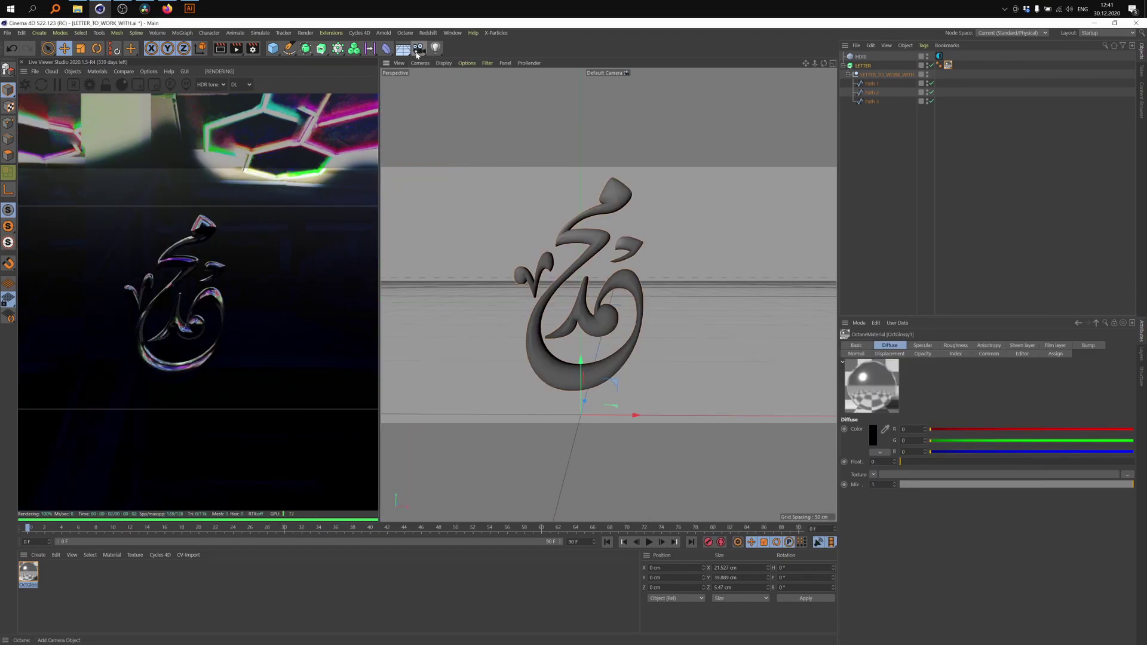
- Add a camera to the scene and set its focal length to 18 mm
left_click(419, 50)
double_click(867, 58)
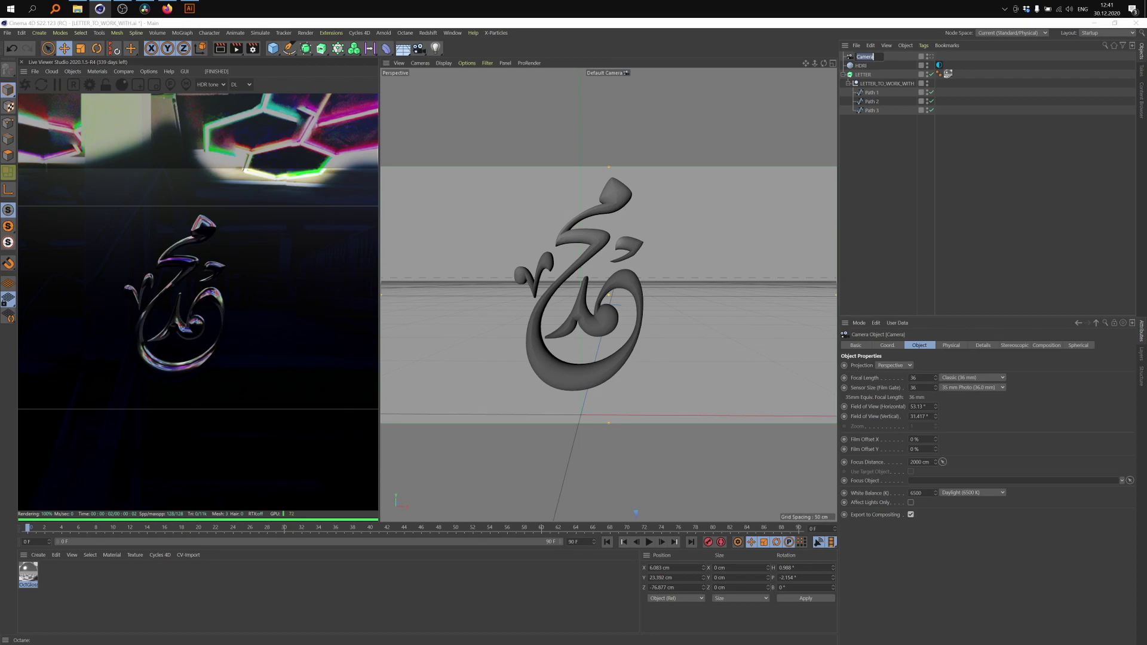
key("Return")
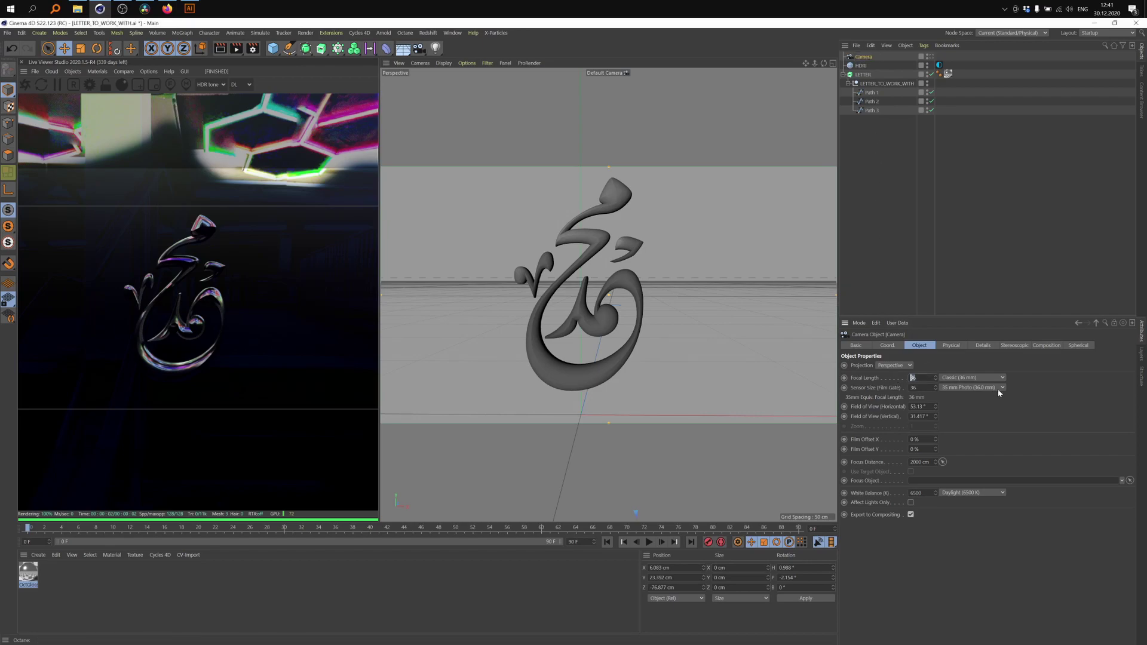
left_click(572, 293)
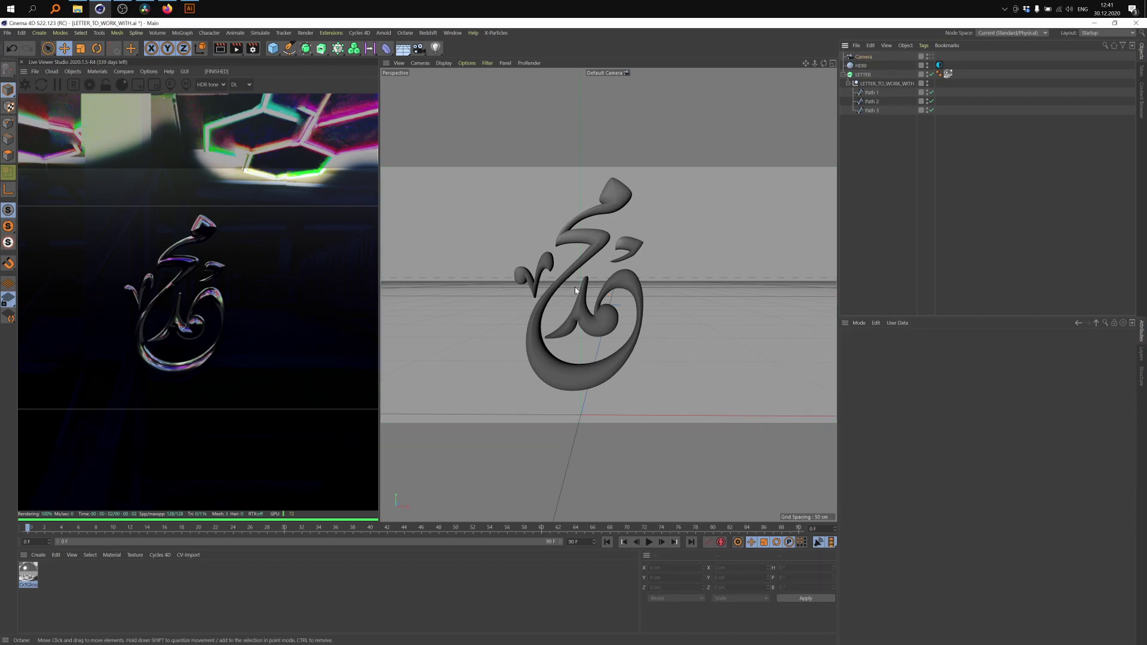
scroll(579, 293, "up", 3)
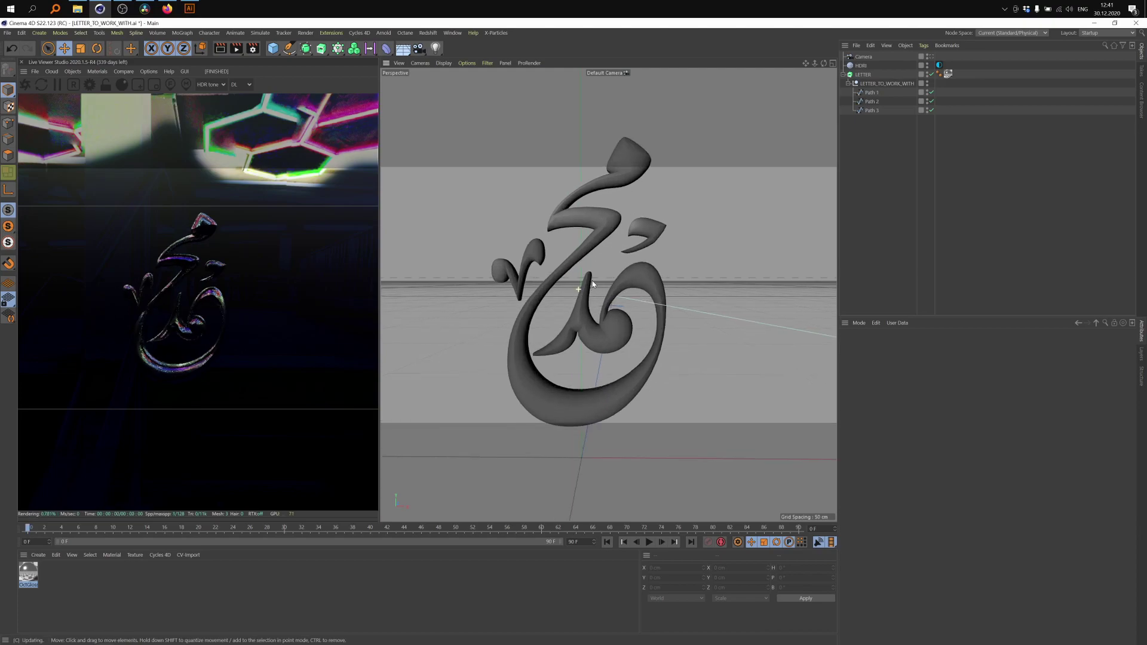
- Look through the new camera and move it closer until the letter nearly fills the frame height
left_click(864, 57)
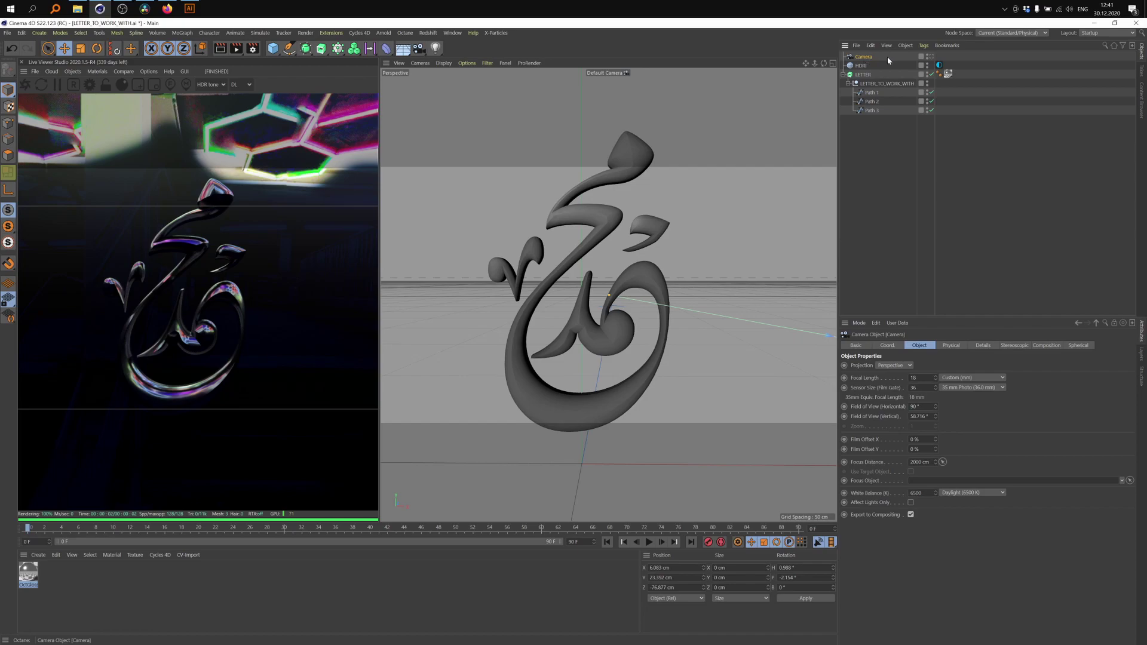
left_click(930, 57)
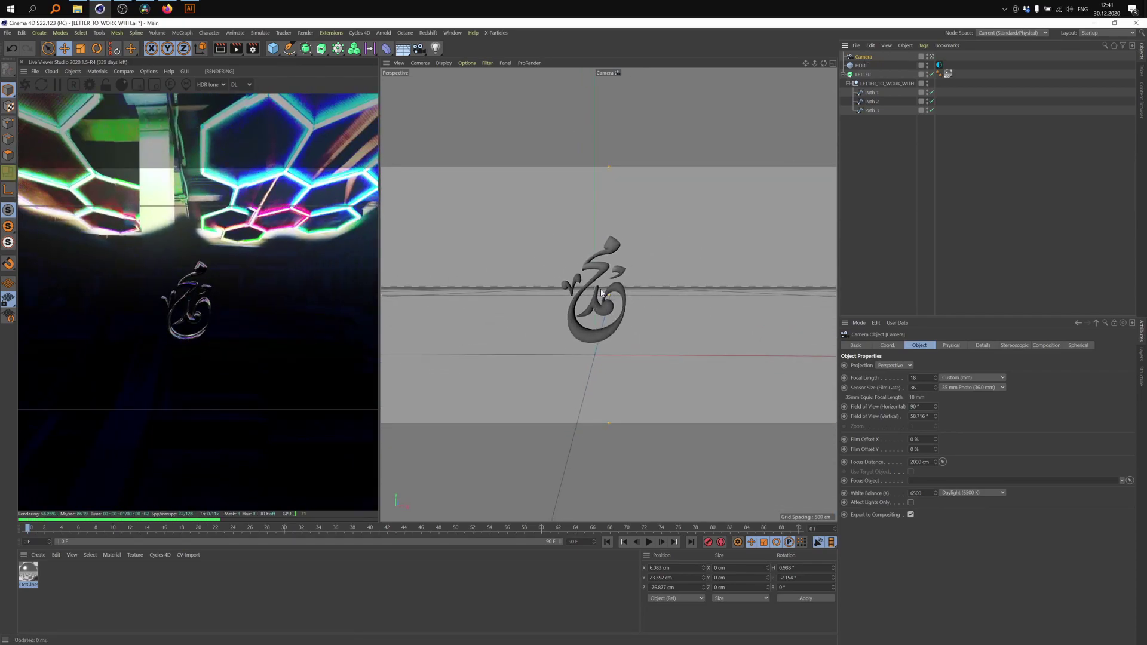
scroll(626, 293, "up", 5)
scroll(625, 291, "up", 1)
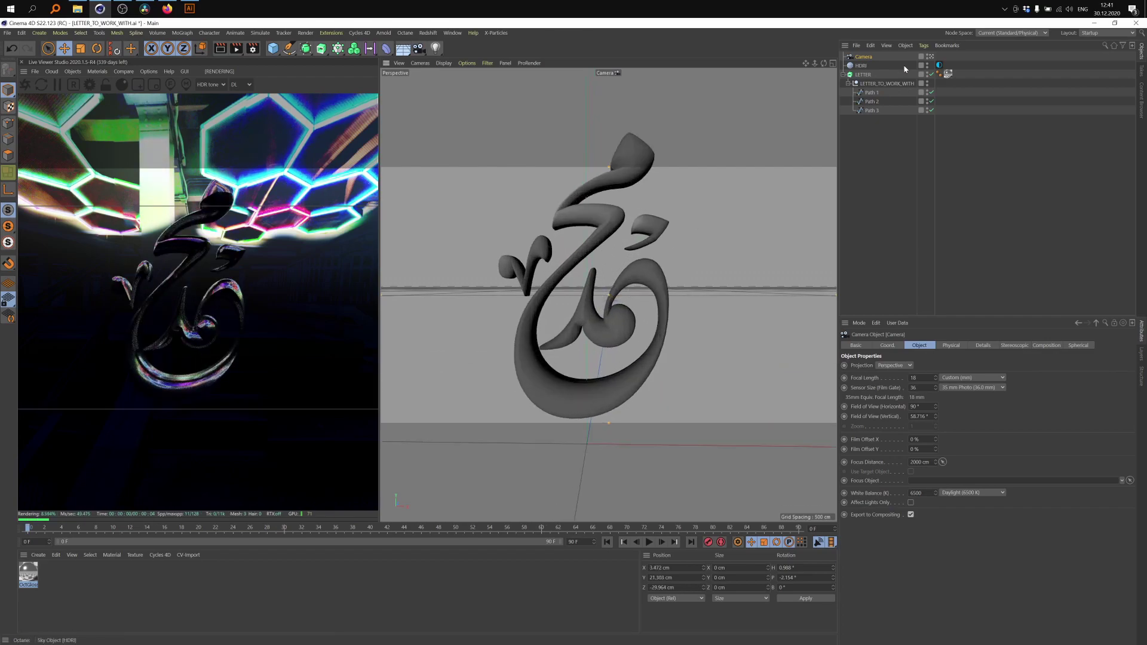
- Examine the camera's placement around the letter from the default view, and return to the camera's view
left_click(932, 58)
mouse_move(604, 293)
left_mouse_down("alt")
mouse_move(711, 298)
mouse_move(625, 331)
mouse_move(564, 294)
mouse_move(425, 274)
mouse_move(387, 238)
mouse_move(592, 274)
left_mouse_up("alt")
scroll(622, 293, "down", 3)
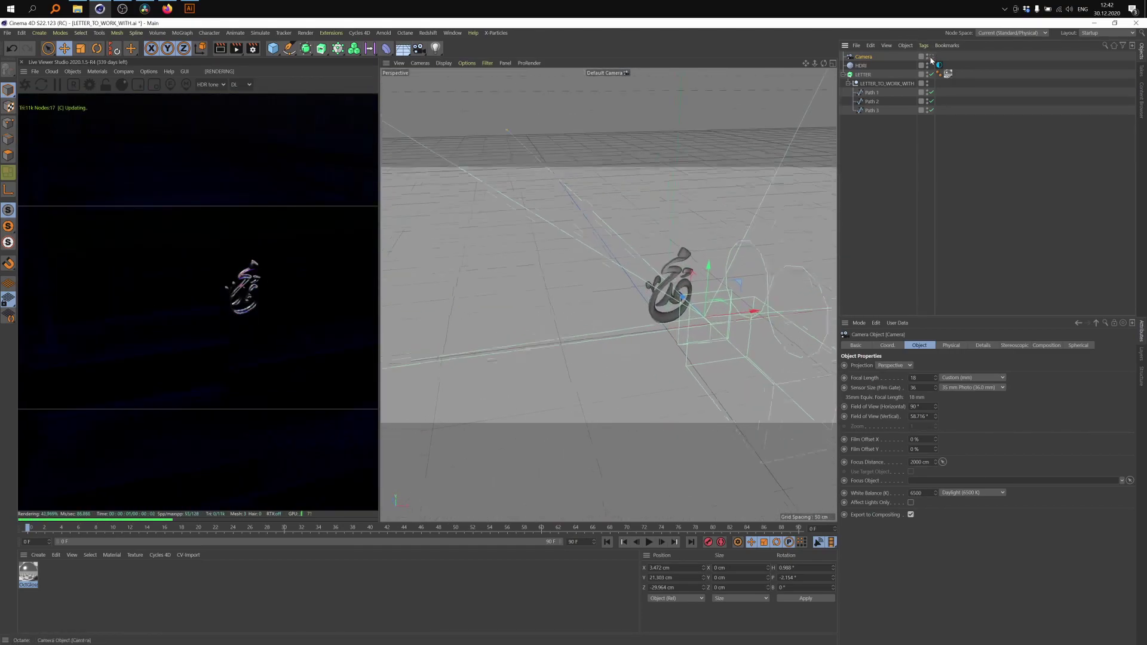
left_click(931, 56)
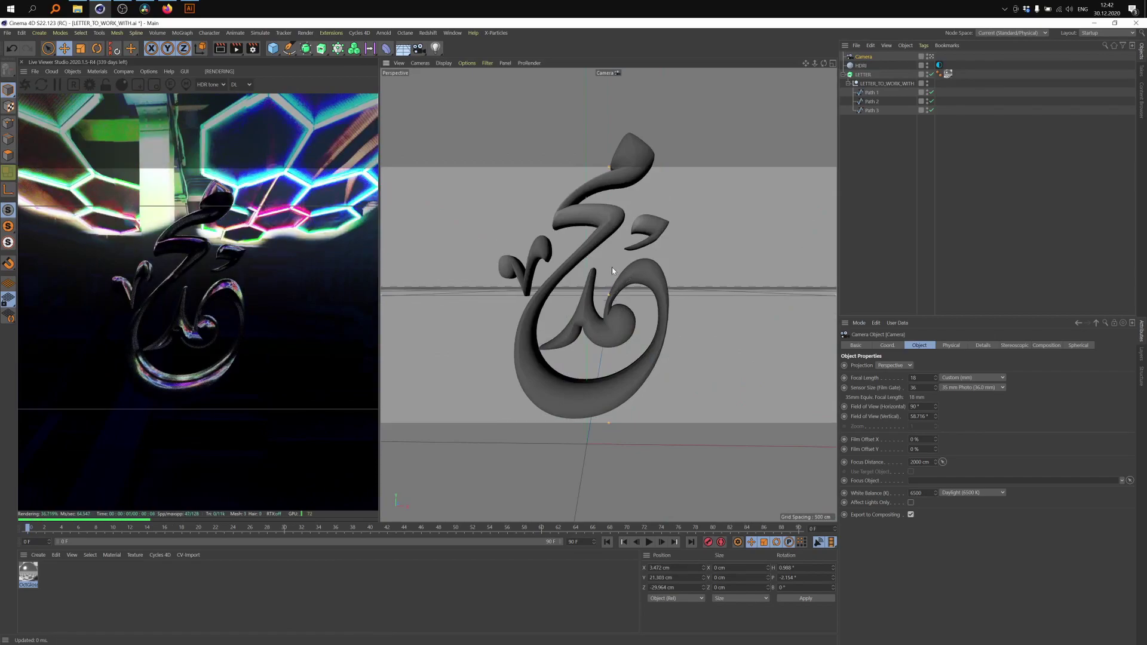
- Adjust the camera's distance and angle to frame the whole letter below the bright hexagonal lights
scroll(622, 275, "down", 5)
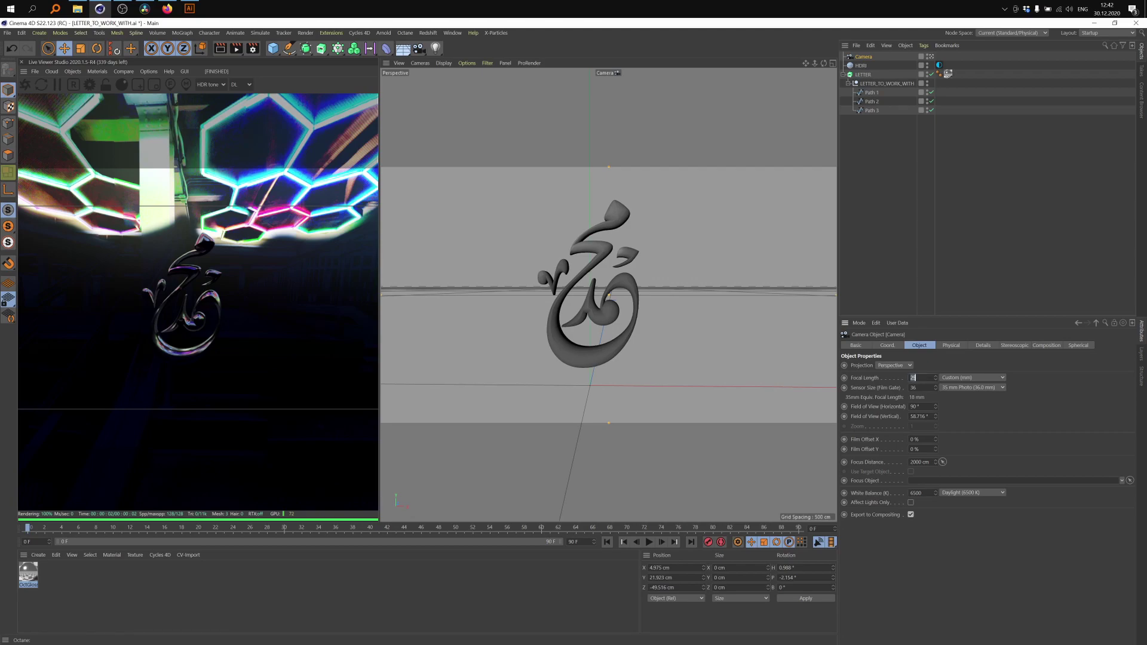
key("Return")
scroll(558, 293, "up", 6)
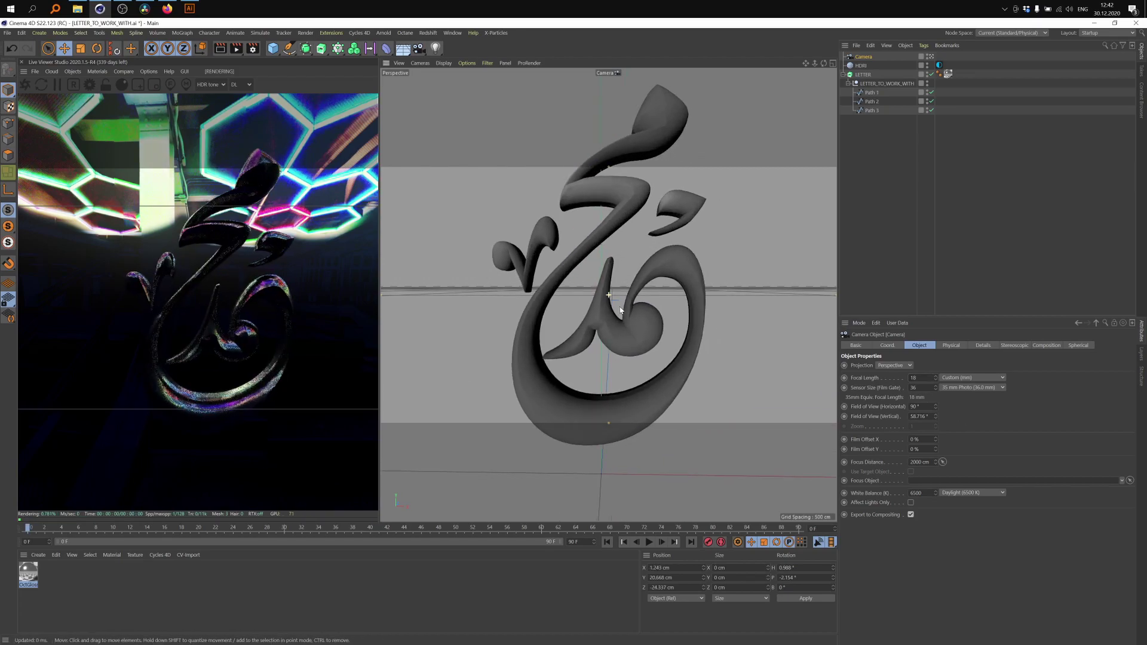
mouse_move(572, 310)
left_mouse_down("alt")
mouse_move(521, 306)
mouse_move(574, 308)
left_mouse_up("alt")
scroll(586, 308, "down", 7)
scroll(594, 306, "up", 4)
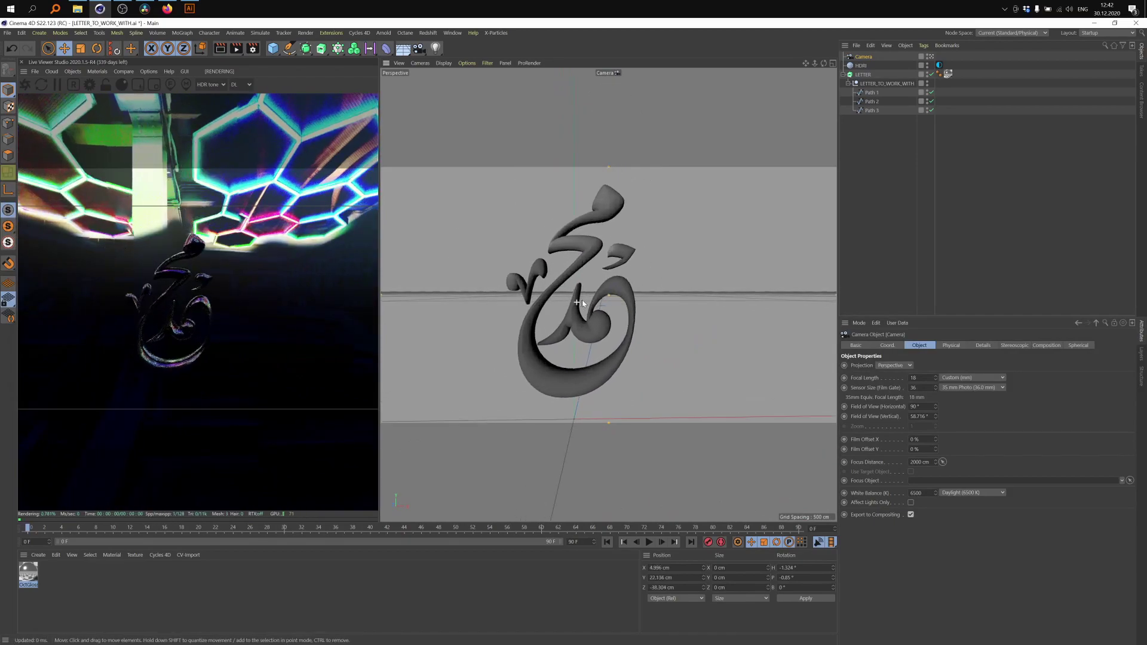
scroll(601, 307, "down", 1)
scroll(601, 307, "down", 2)
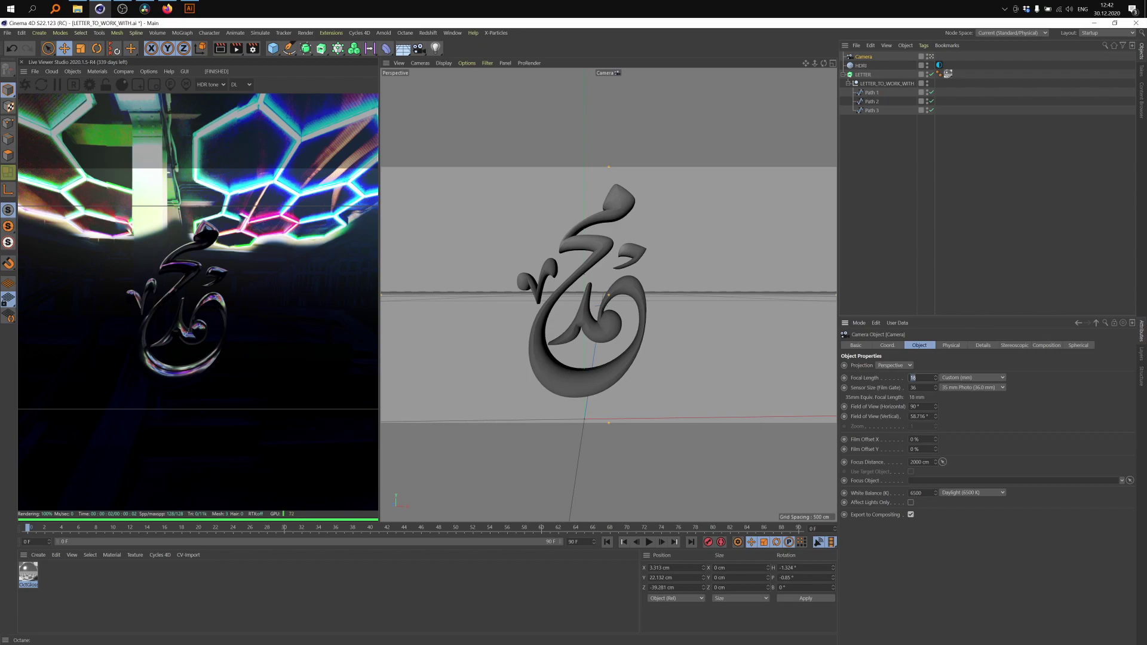
- Try a 120 mm focal length with the camera pulled back to frame the letter, and return to a wide-angle lens
key("Return")
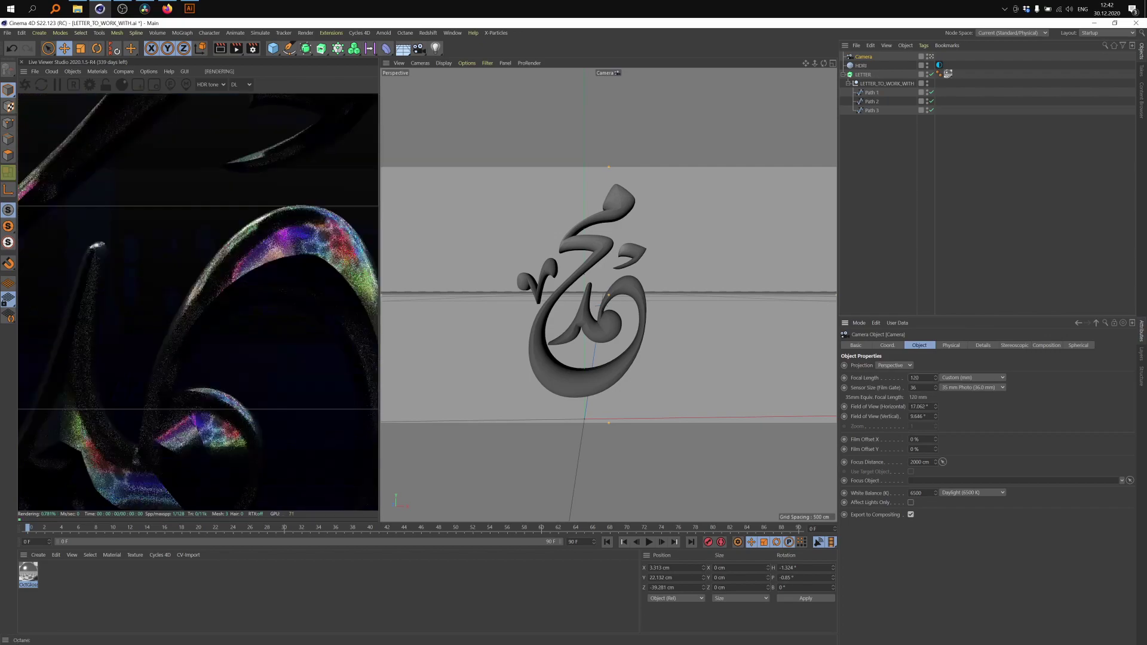
scroll(557, 295, "down", 6)
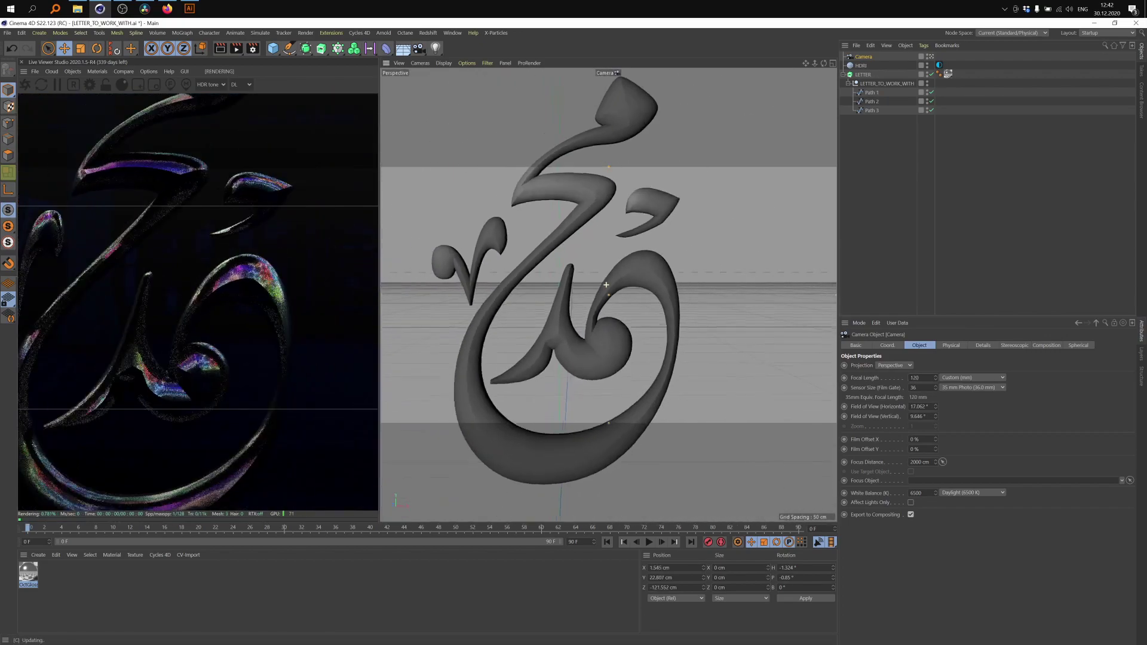
scroll(623, 291, "down", 2)
scroll(623, 291, "down", 1)
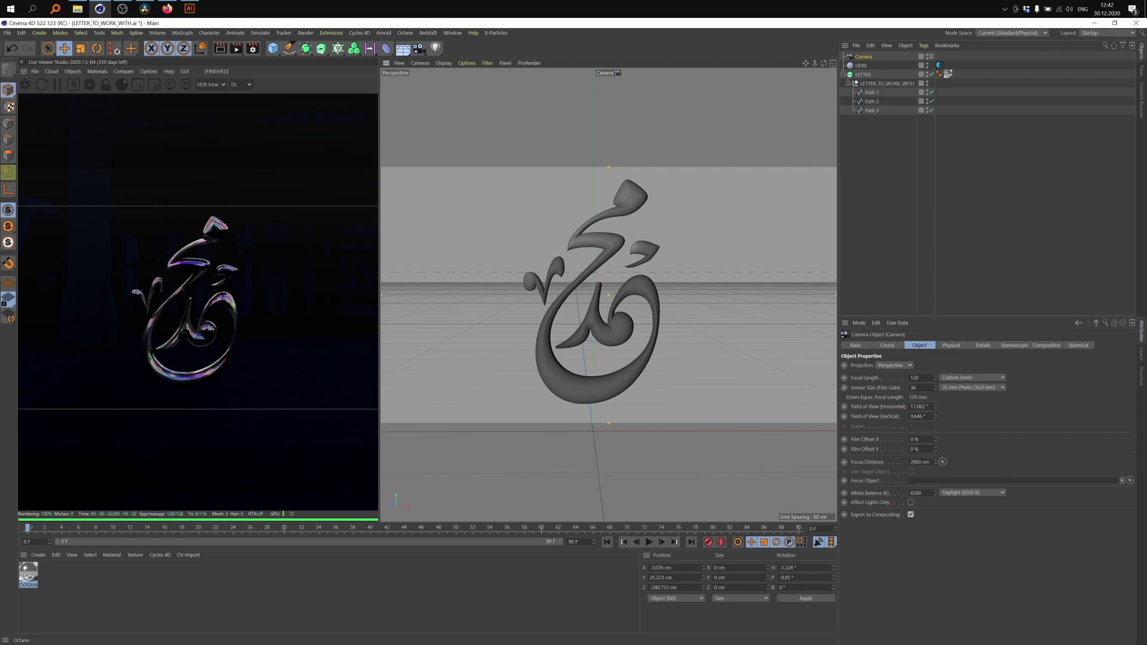
key("Return")
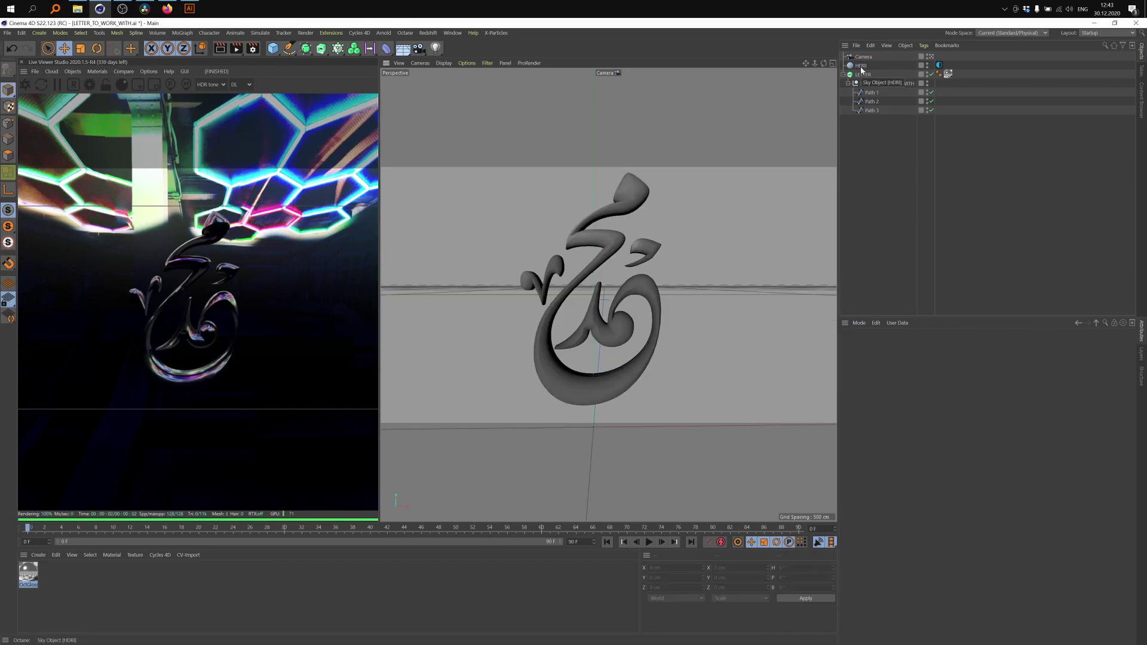
- Try rotating the HDRI sky's heading to about 184° to change the reflections on the letter
left_click(861, 66)
left_click(900, 346)
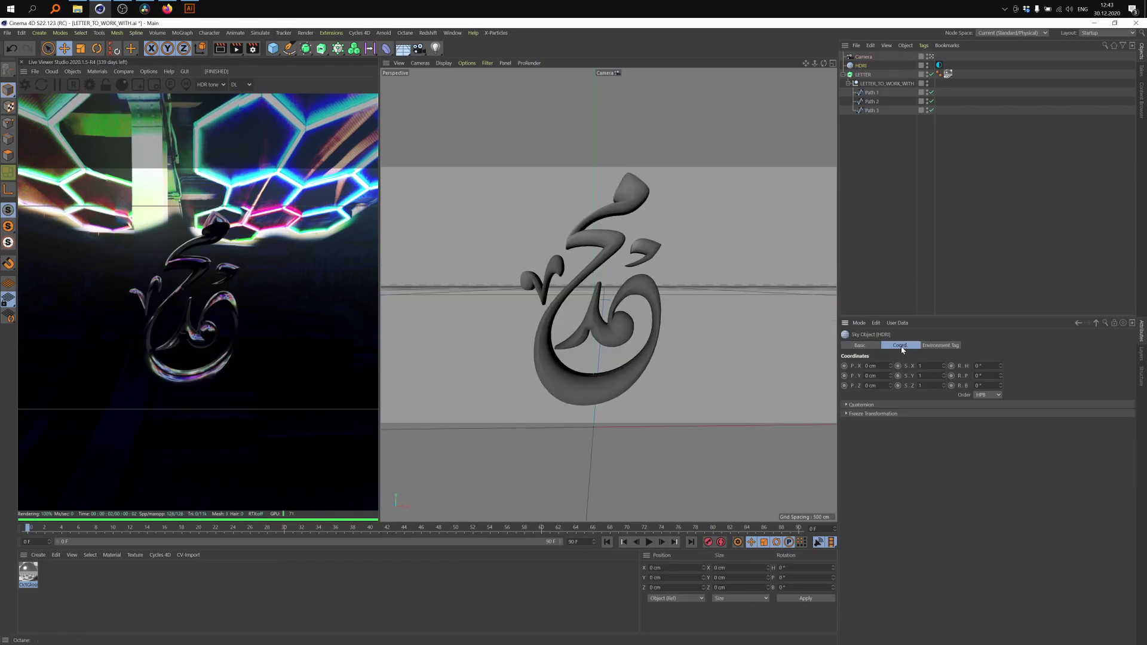
left_click_drag(1002, 366, 1100, 366)
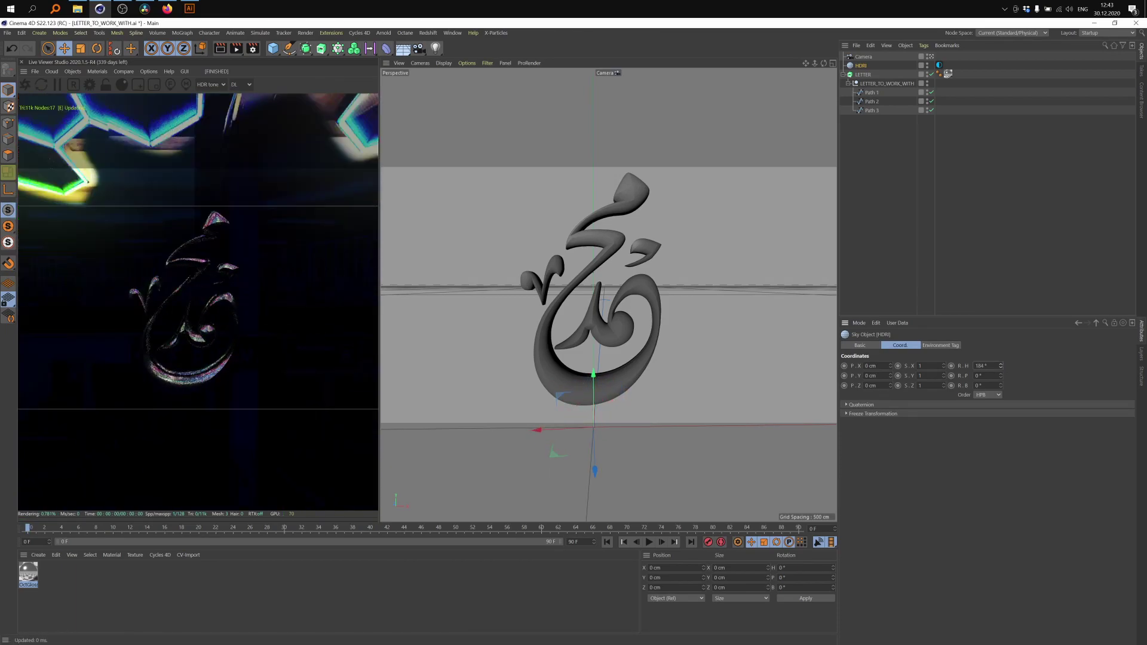
left_click(736, 214)
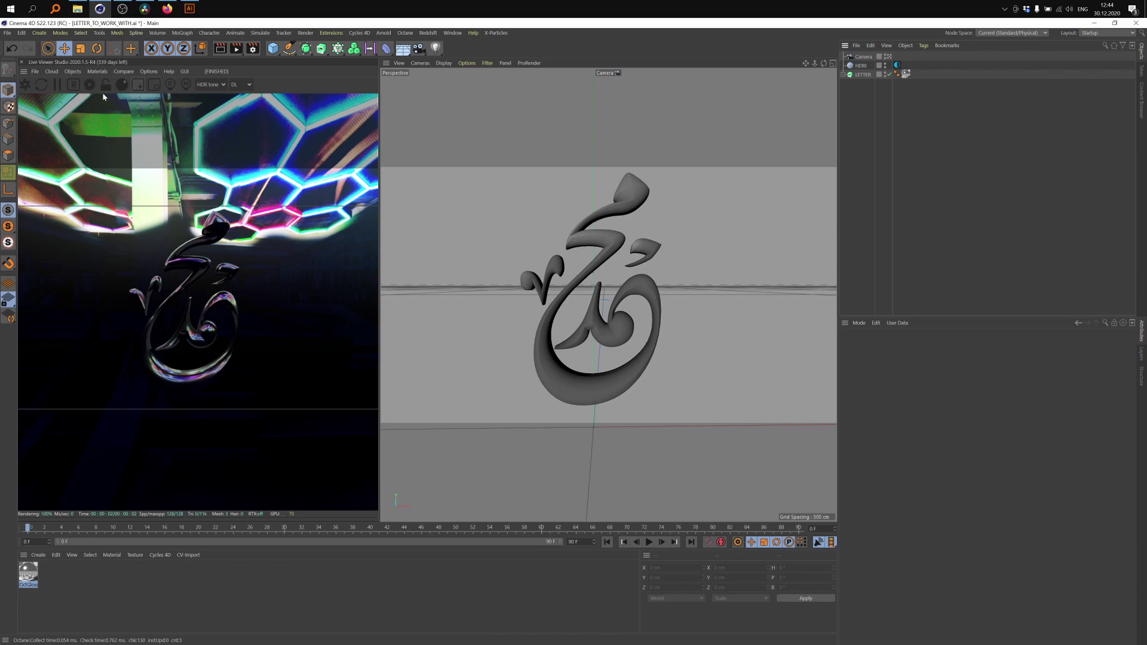
- Add an Octane area light to the scene
left_click(73, 72)
mouse_move(89, 112)
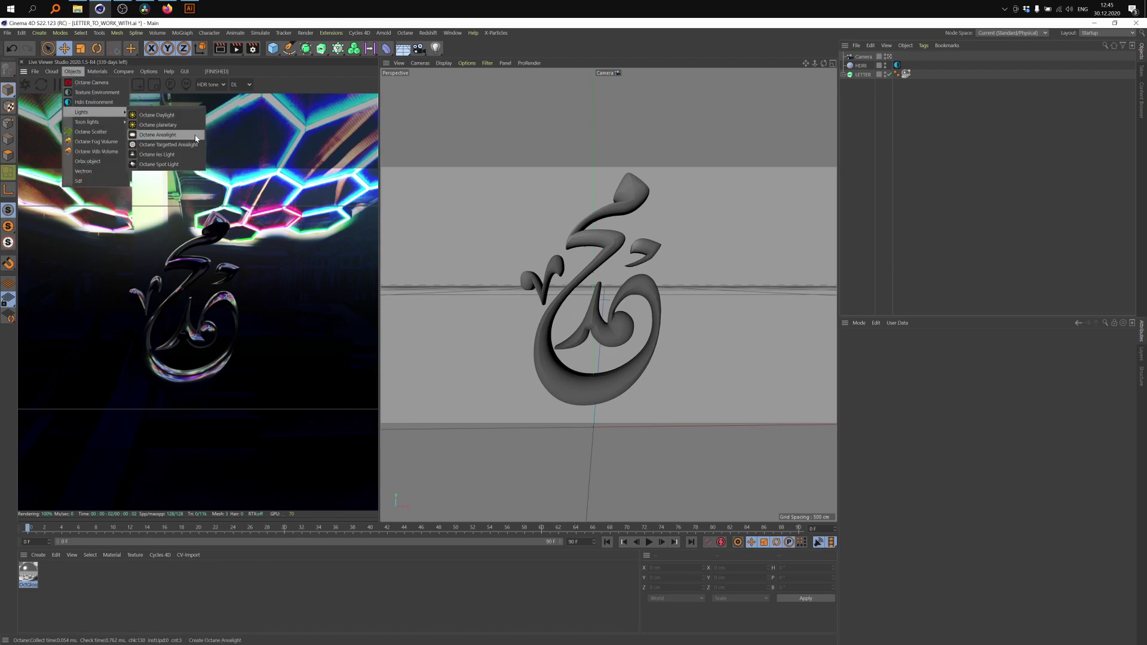
left_click(163, 141)
left_click(682, 328)
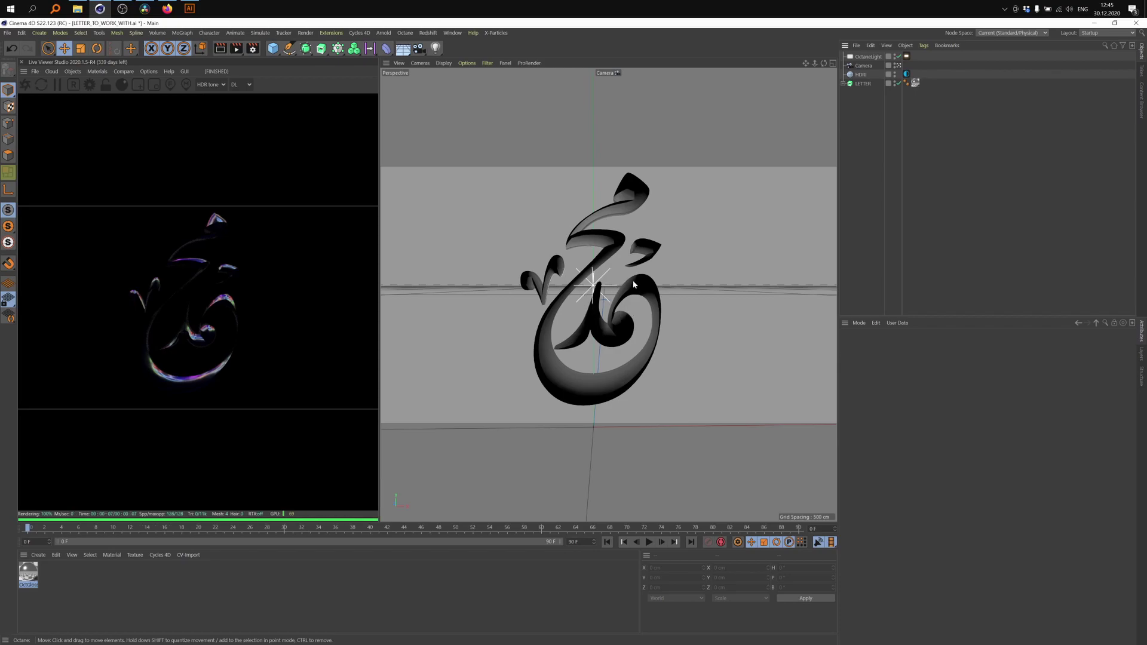
- Place the area light behind the letter and rotate it towards it, to about 185° heading and 29° pitch
left_click(898, 66)
left_click_drag(567, 266, 526, 225, "alt")
left_click(600, 257)
key("r")
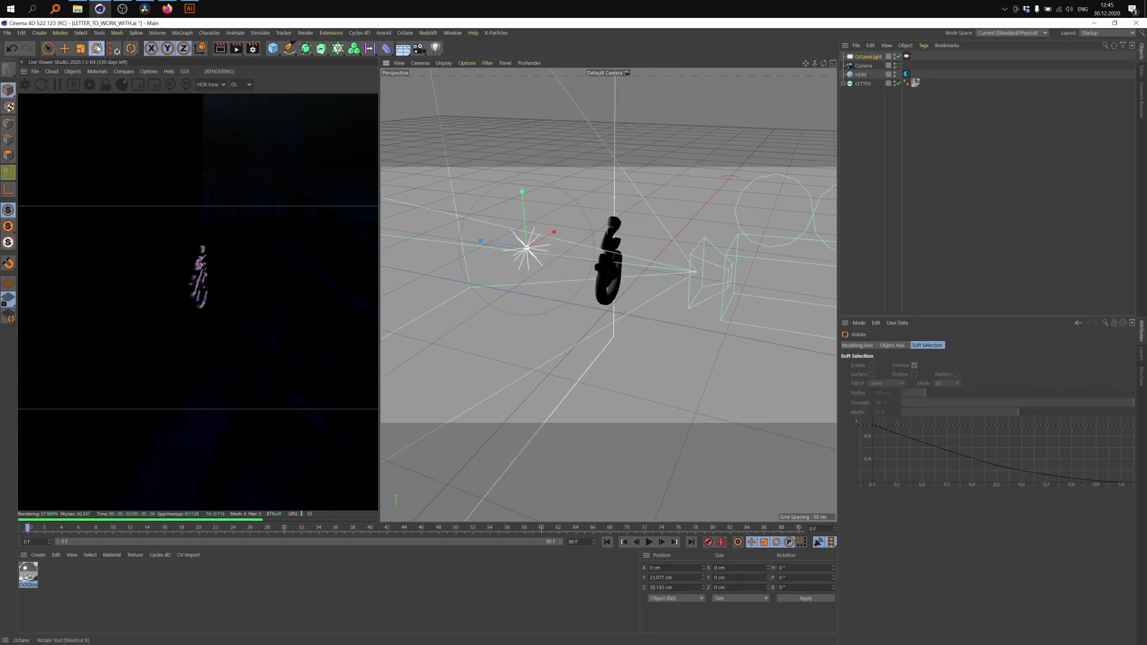
left_click_drag(574, 199, 709, 187)
left_click_drag(510, 259, 625, 205)
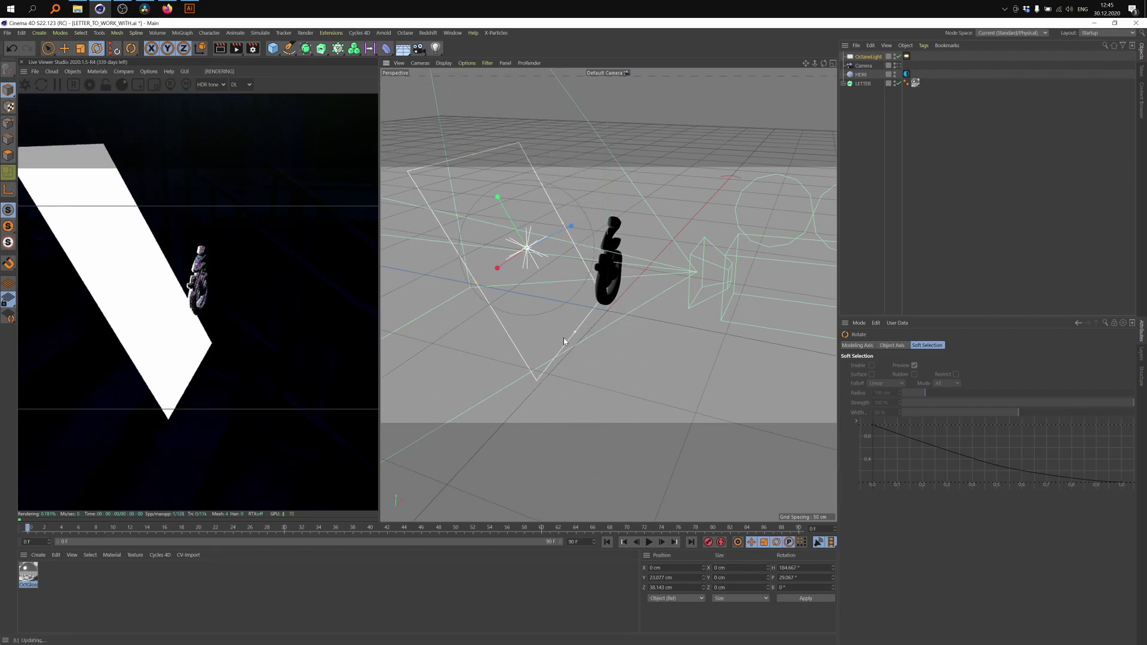
- Lower the area light and bring it closer behind the letter, to about Y 7 cm and Z 26 cm, and return to the camera's view
key("e")
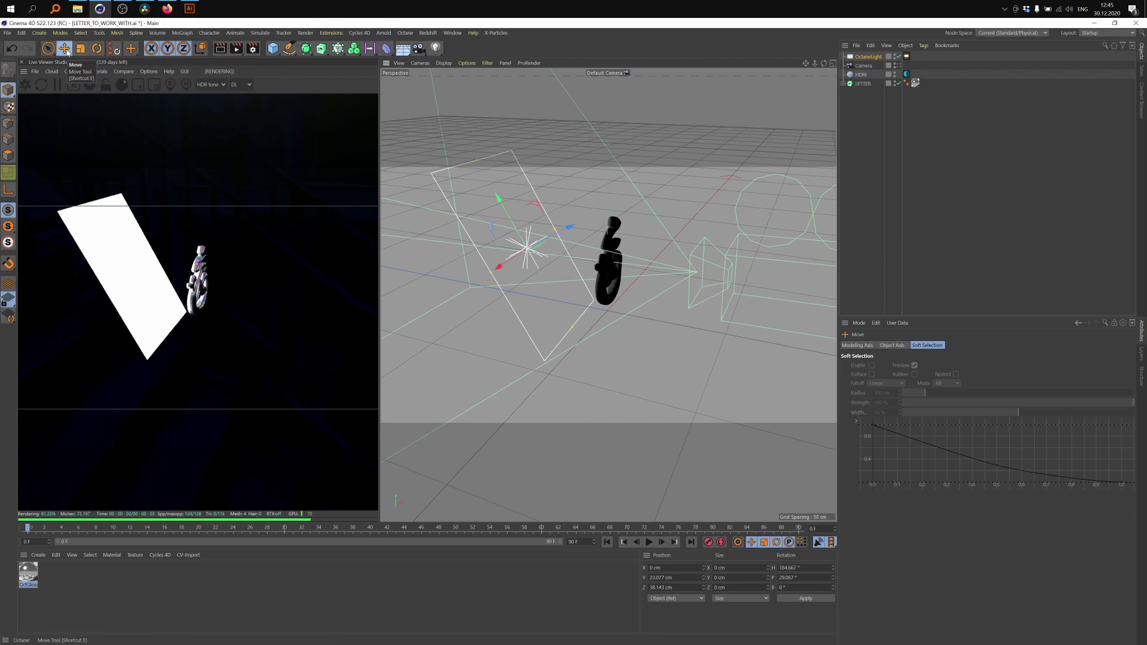
left_click_drag(510, 210, 619, 251)
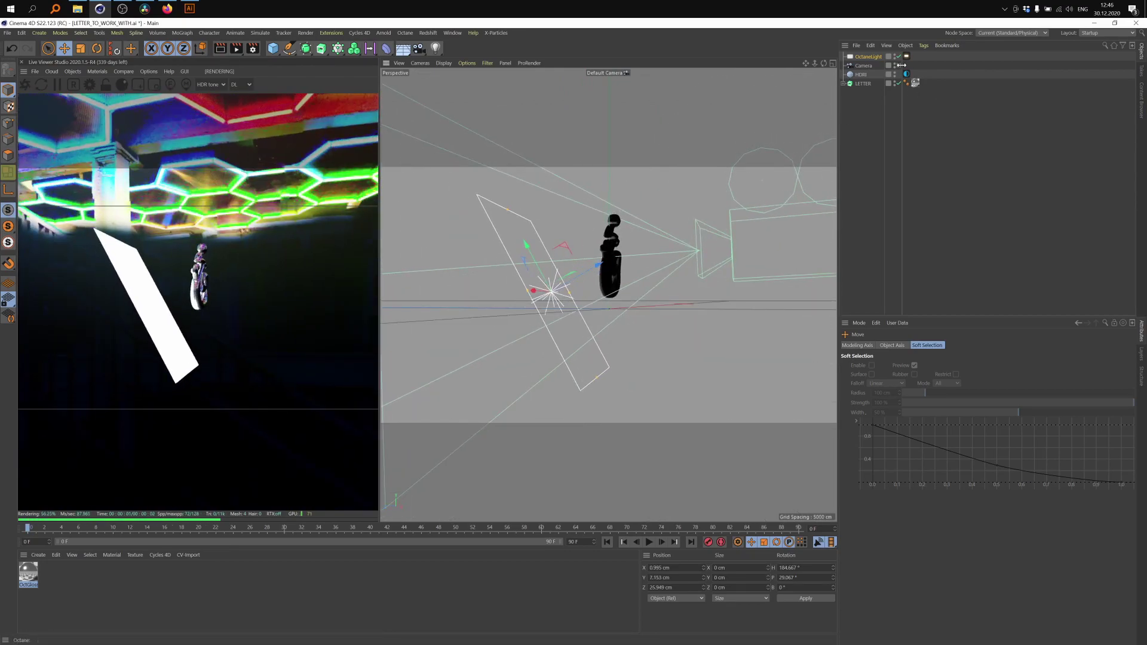
left_click(898, 66)
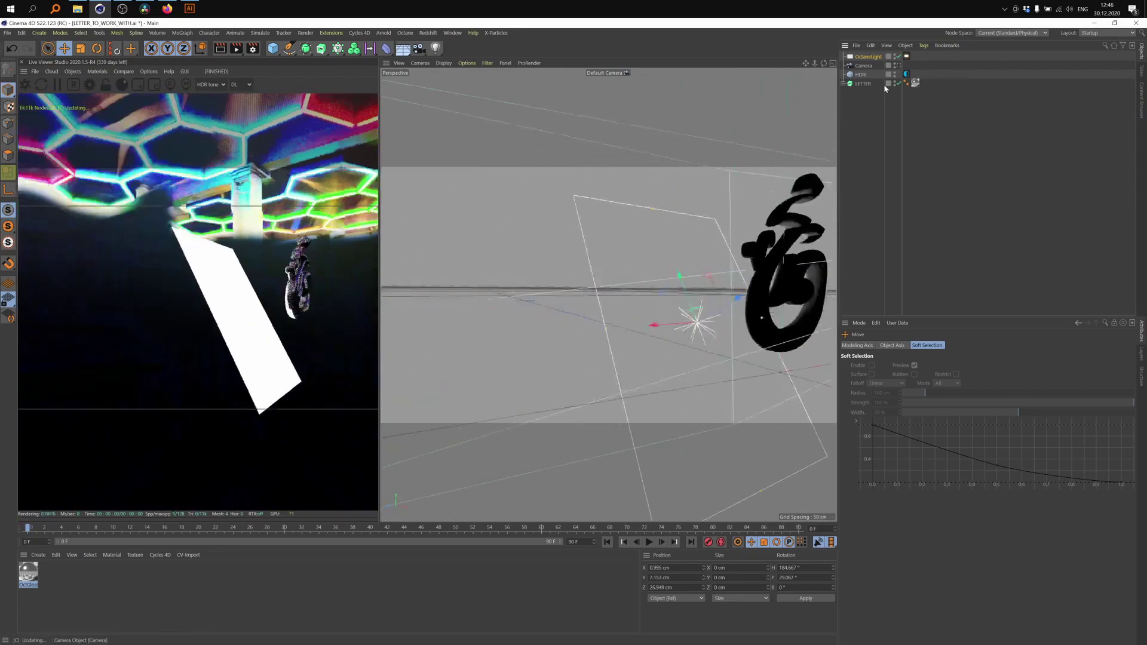
- Rename the camera STUDIO CAMERA
double_click(869, 65)
type("STUDIO")
key("Return")
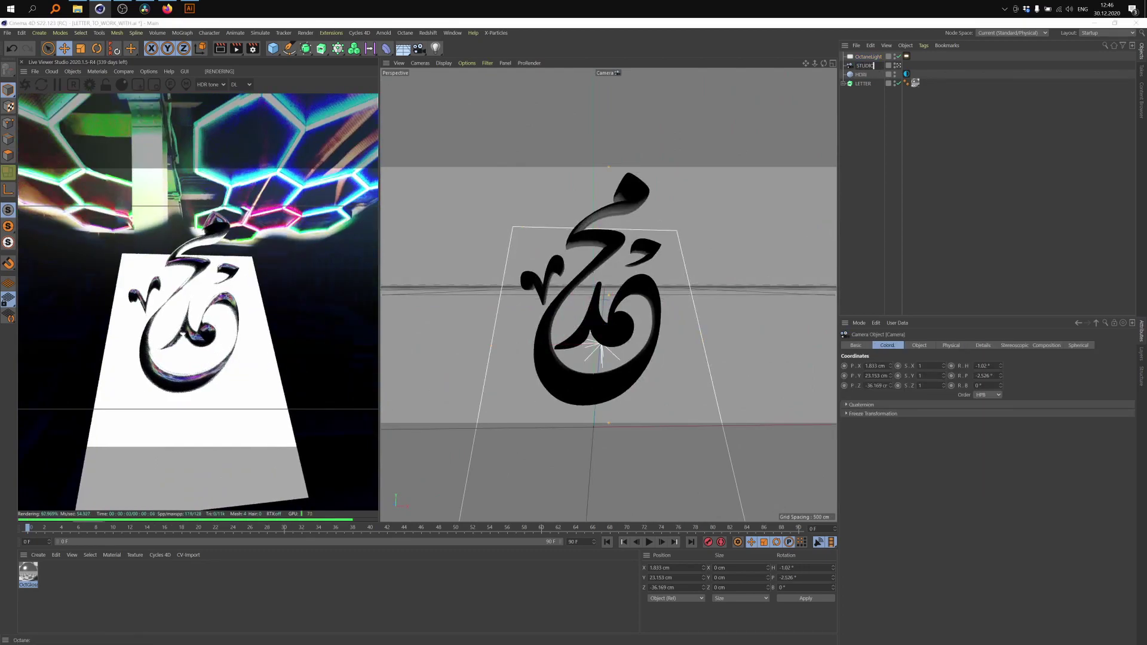
type("CAMERA")
key("Return")
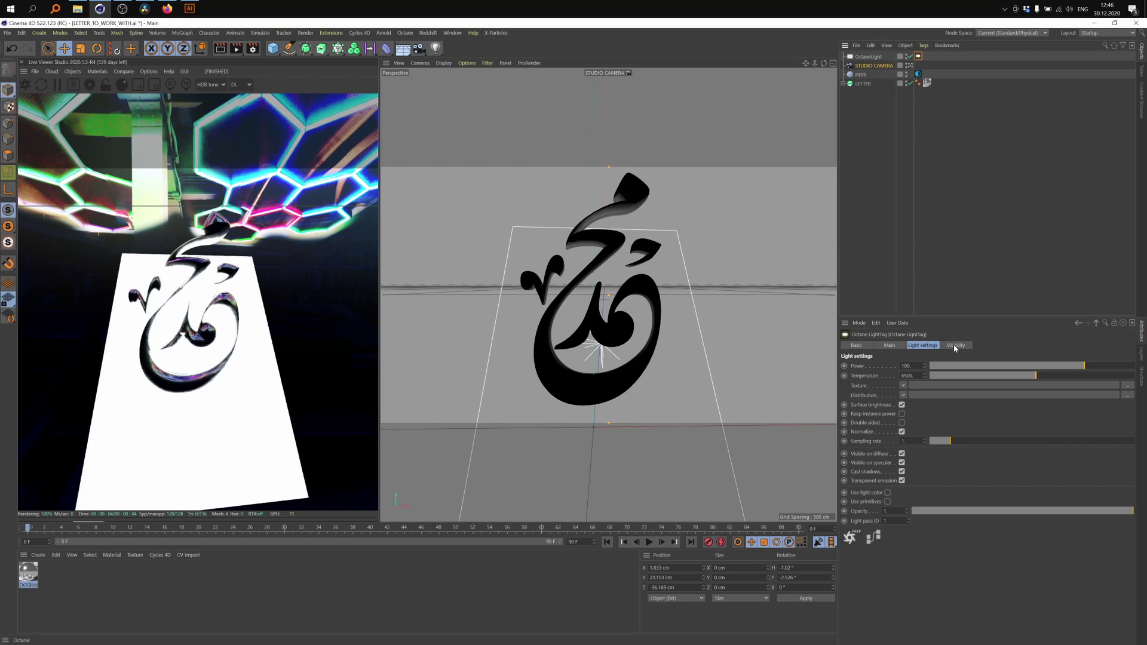
- Turn off camera visibility in the area light's Octane light tag
left_click(872, 57)
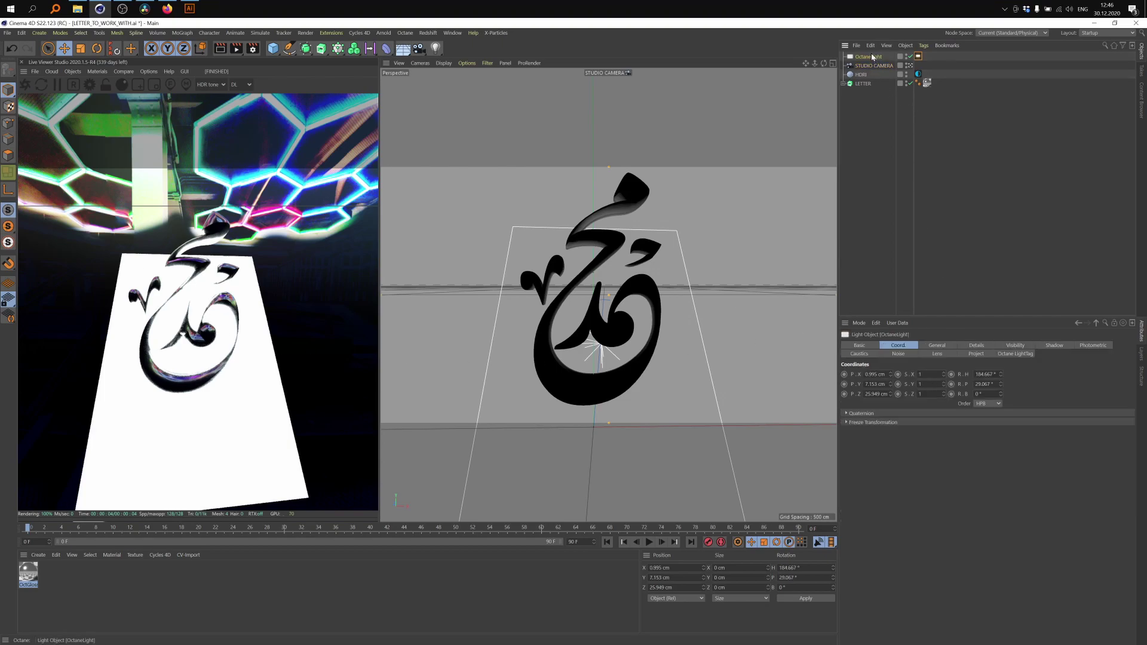
left_click(919, 57)
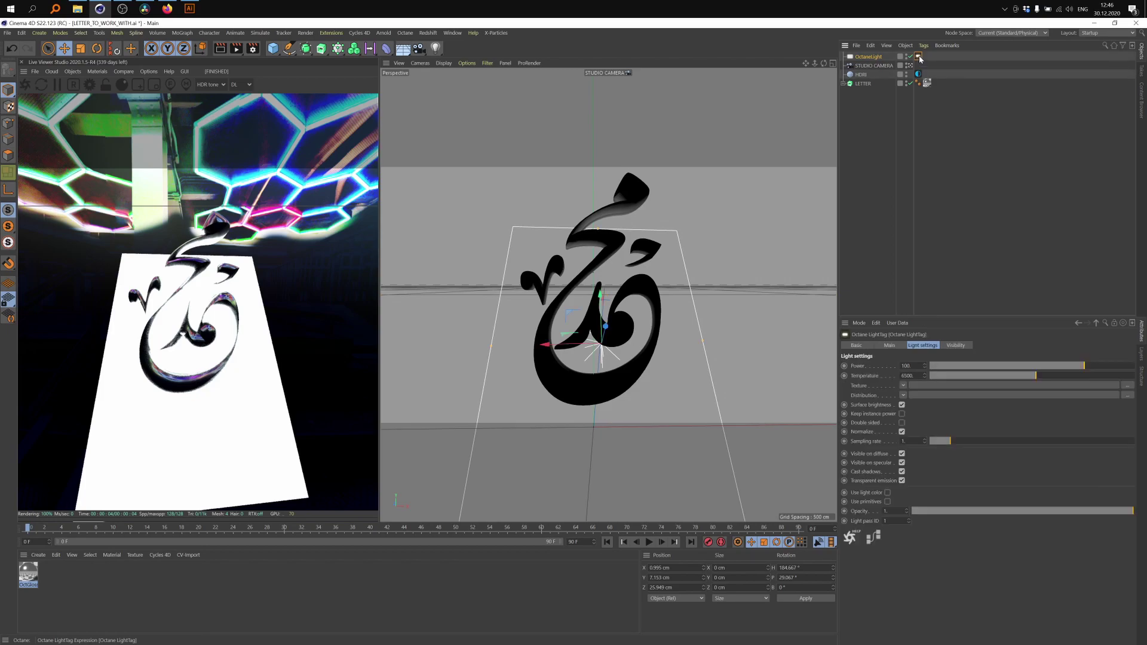
left_click(954, 346)
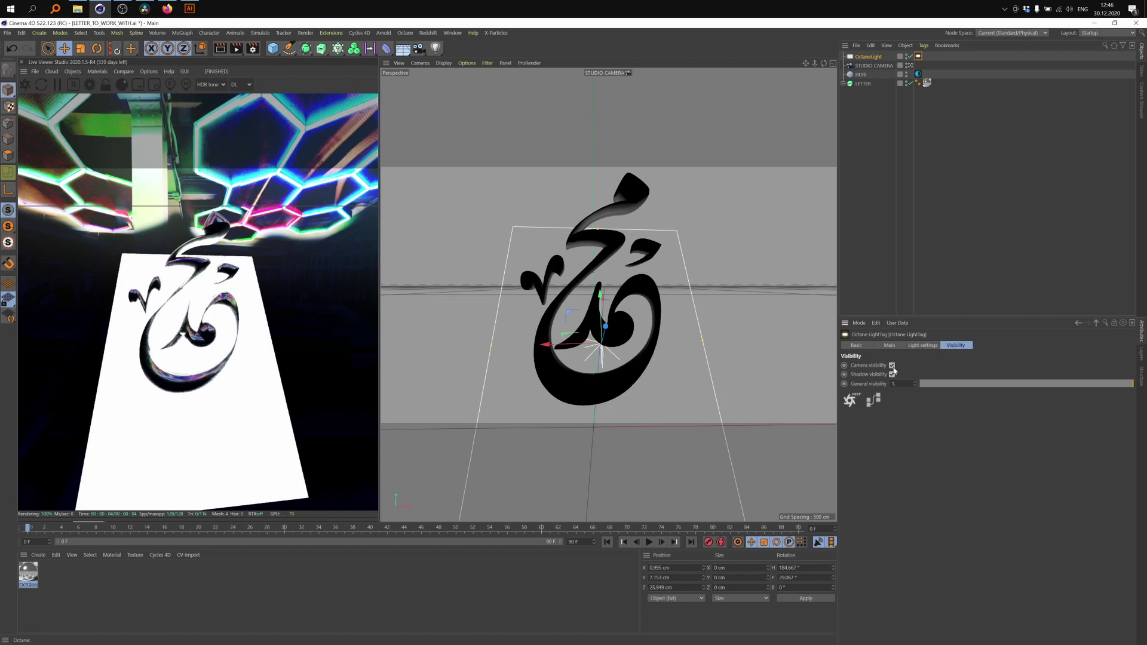
left_click(893, 366)
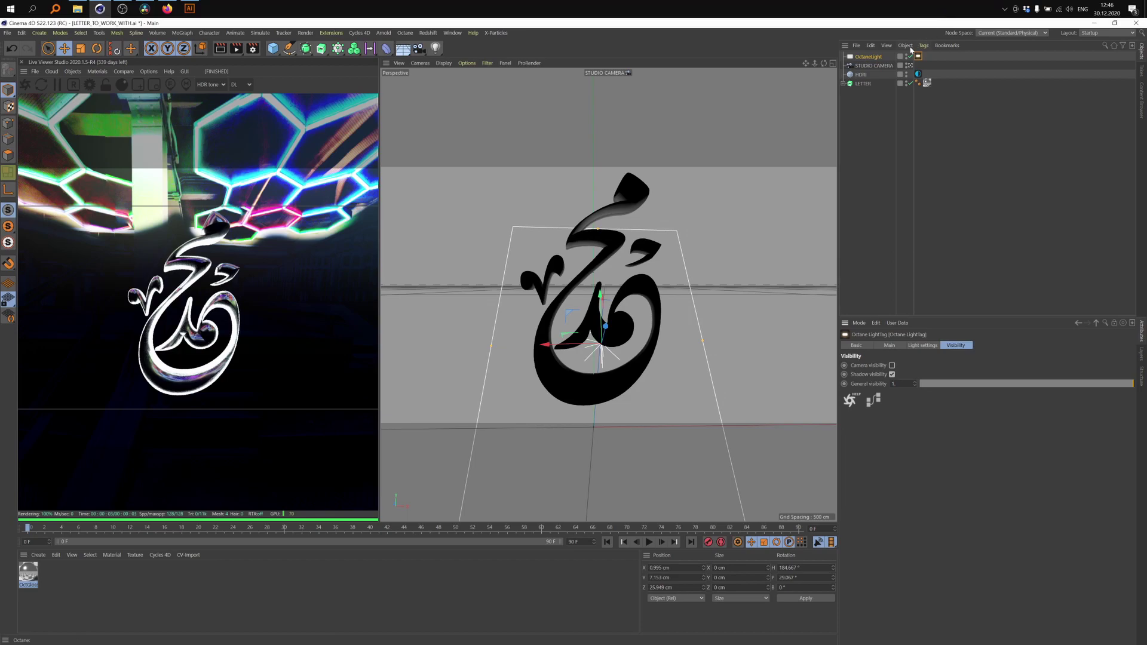
- Set the area light's power to 1 and adjust its temperature to about 6415
left_click(931, 347)
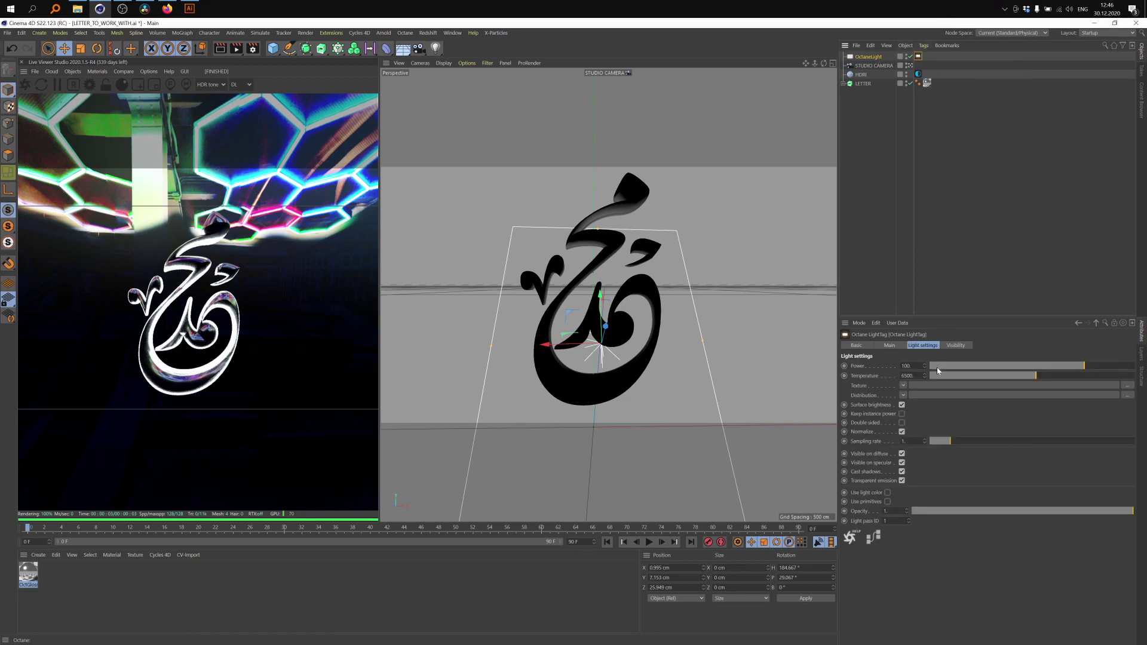
double_click(908, 365)
key("Return")
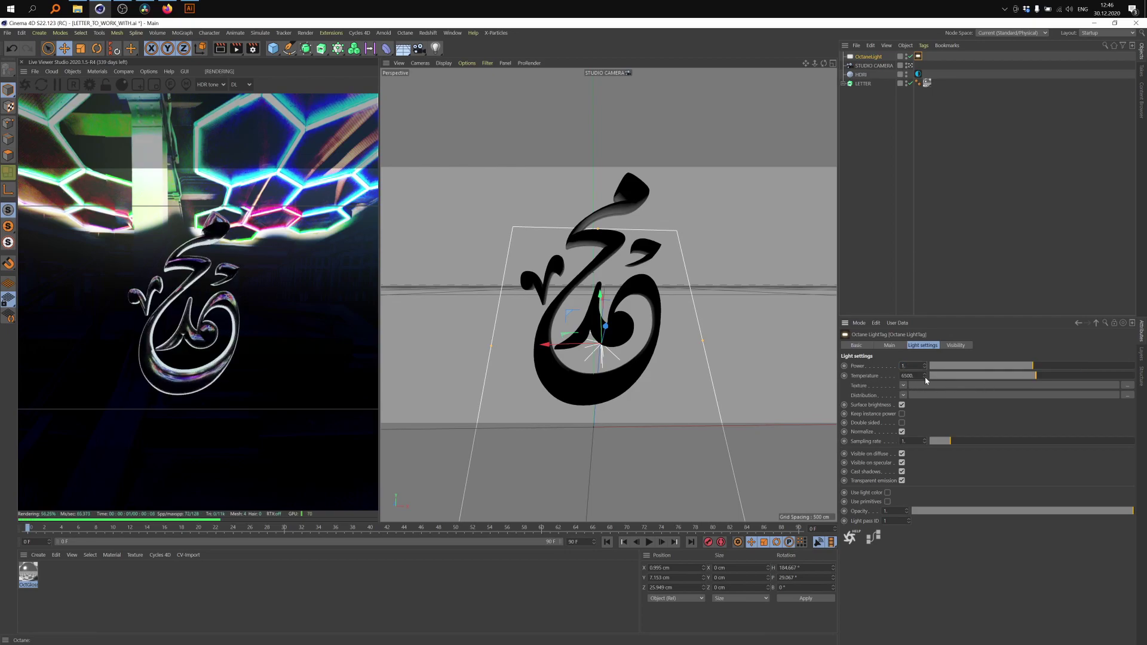
left_click_drag(955, 377, 1036, 384)
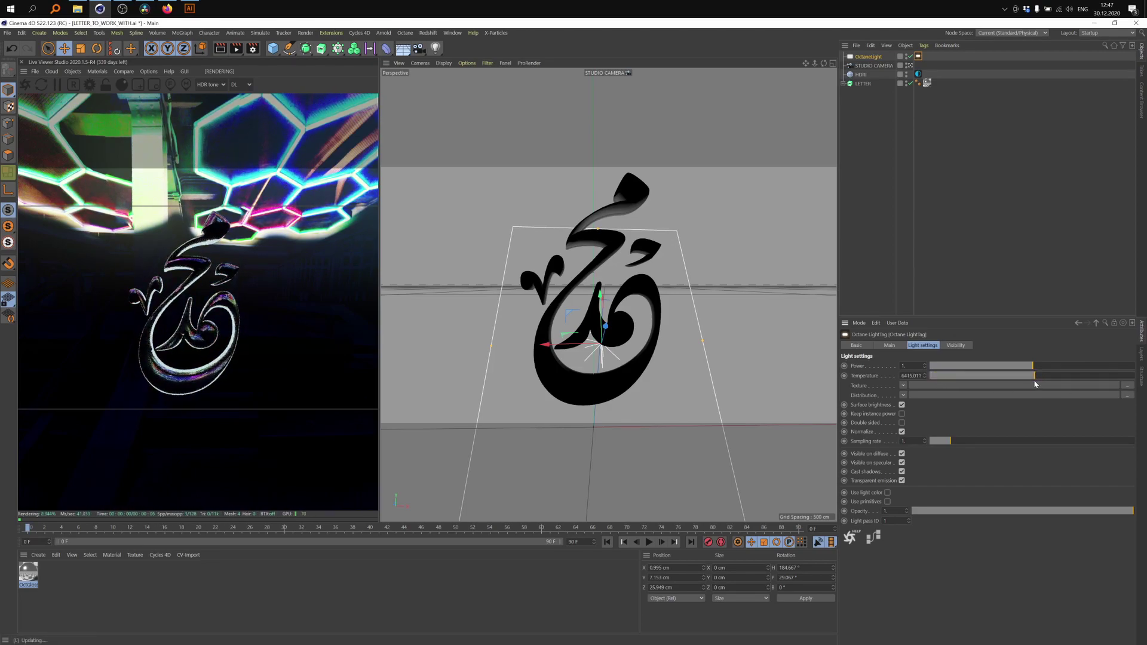
- Assign an Octane Gradient shader as the area light's texture and open the gradient's settings
left_click(906, 386)
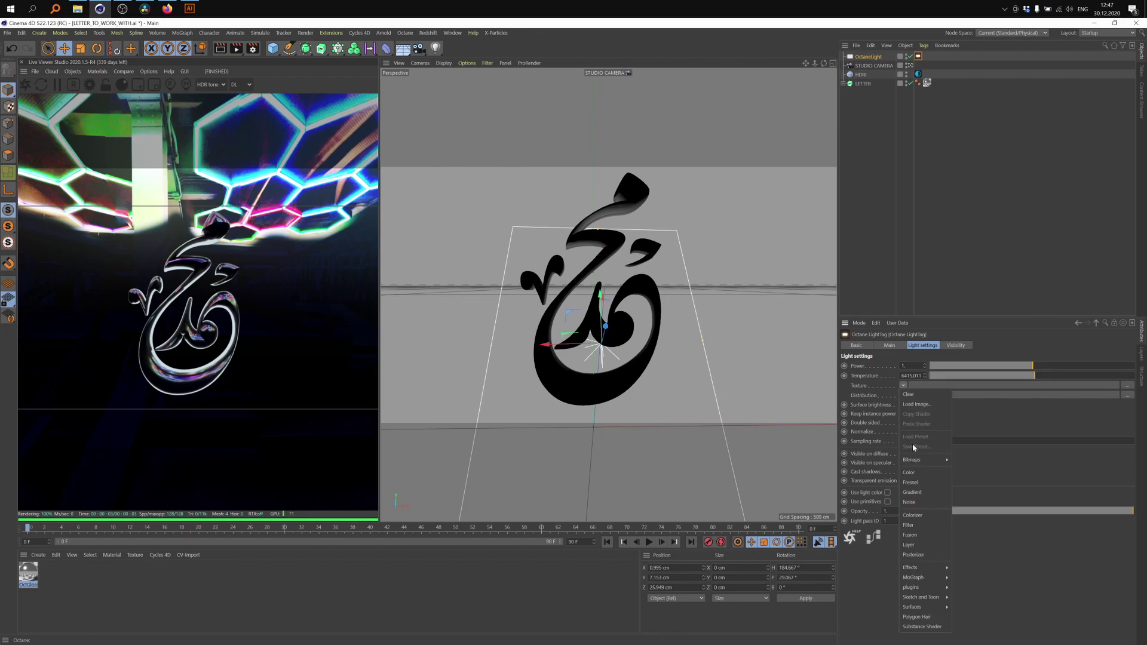
mouse_move(929, 588)
mouse_move(980, 591)
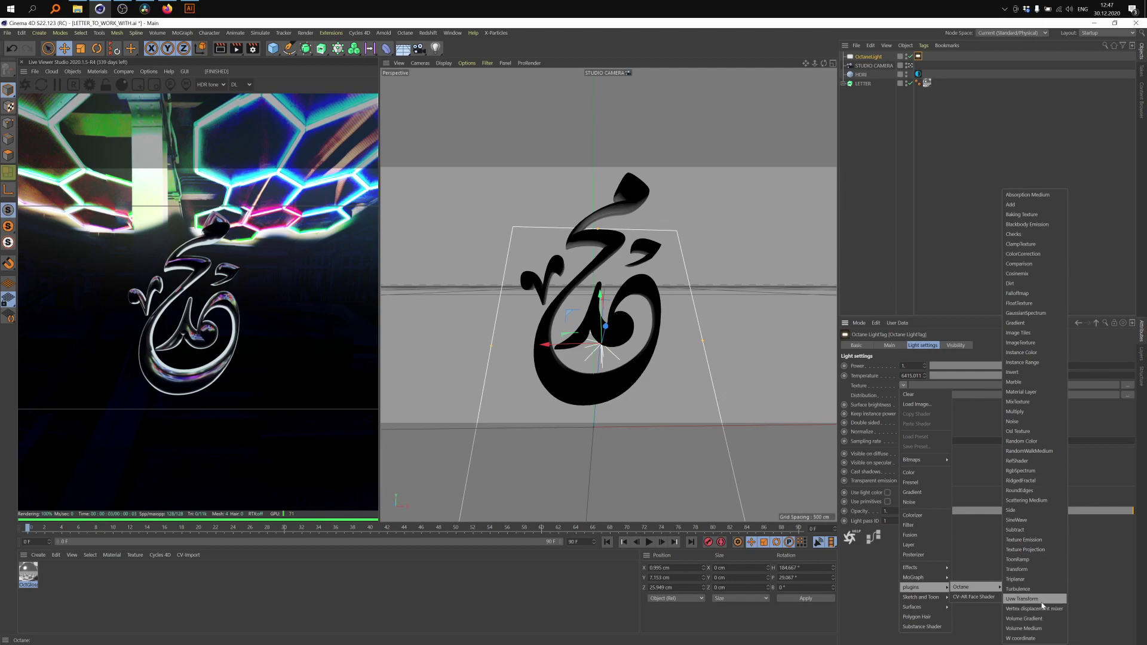
left_click(1029, 324)
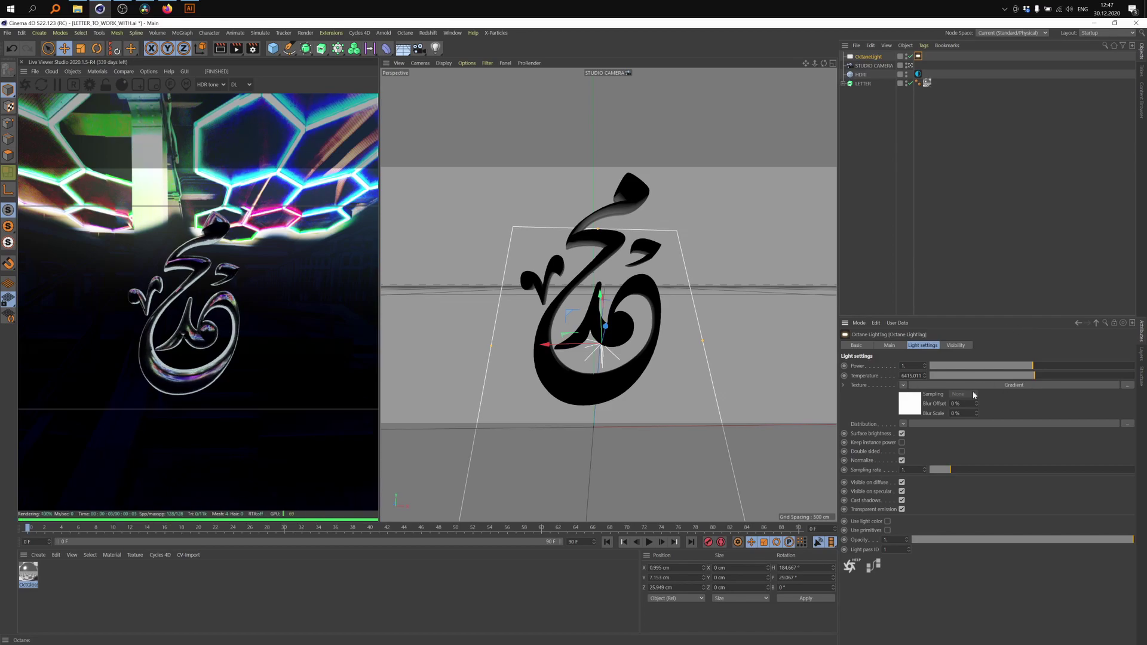
left_click(1014, 387)
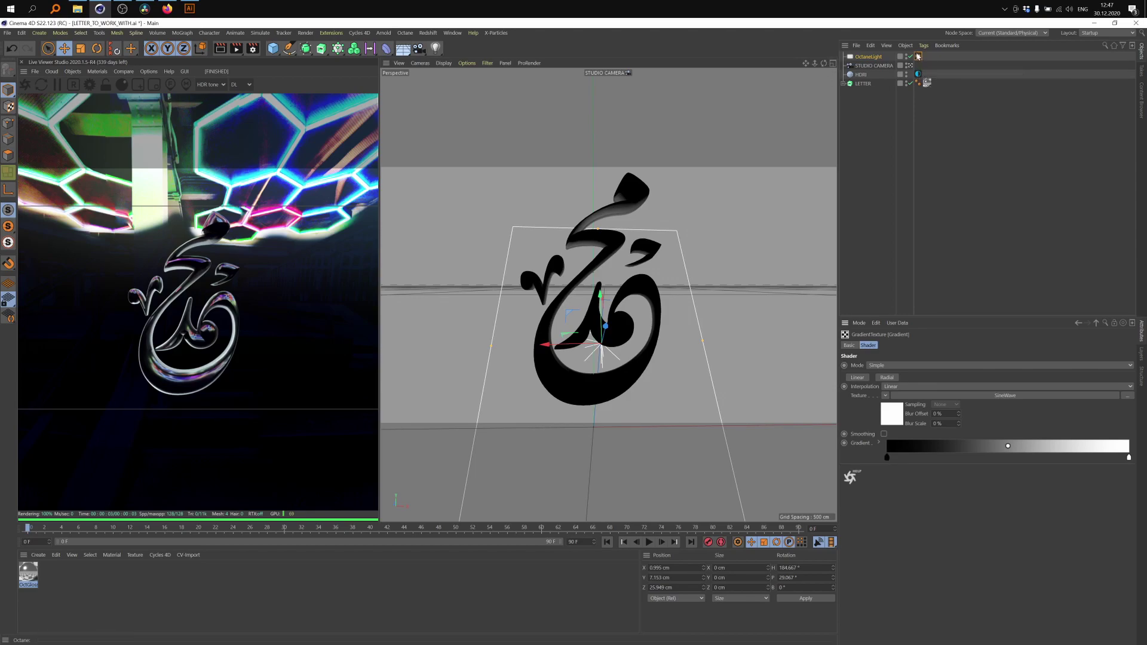
- Rotate the area light to a bank of 89° with its camera visibility turned on, and turn that visibility off again
left_click(919, 57)
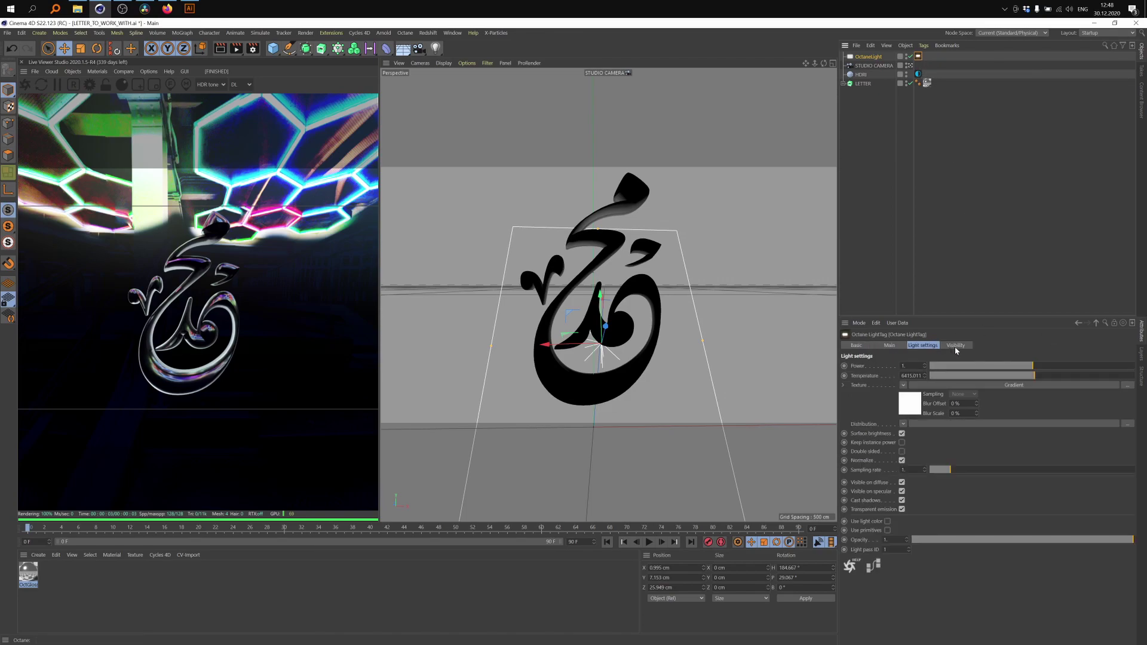
left_click(956, 347)
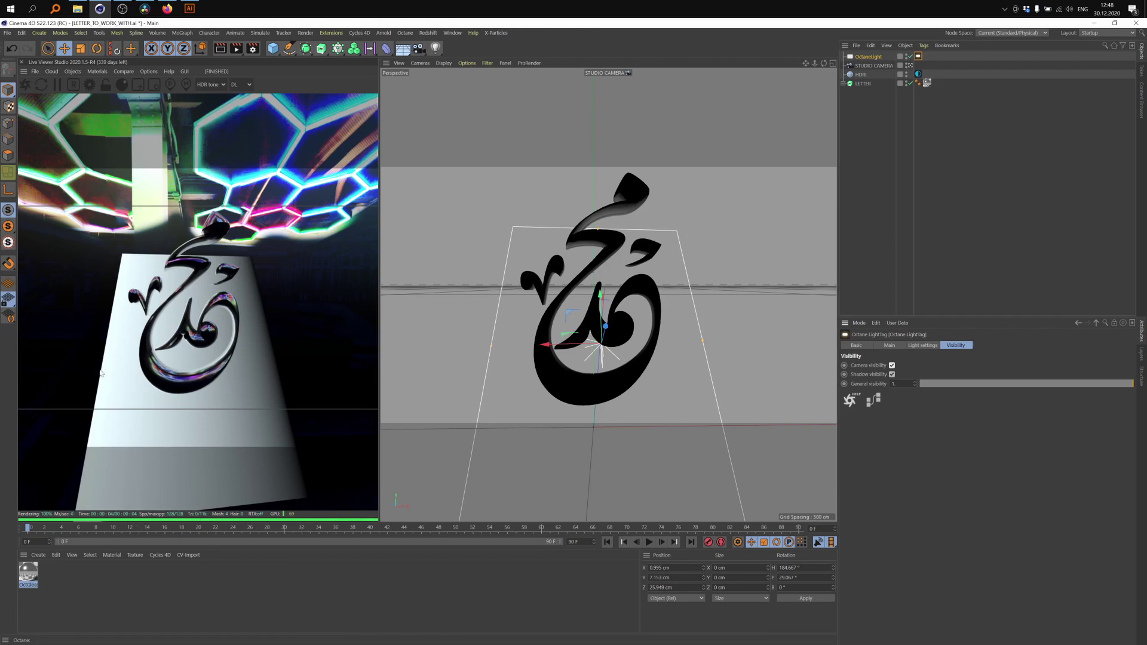
left_click(870, 57)
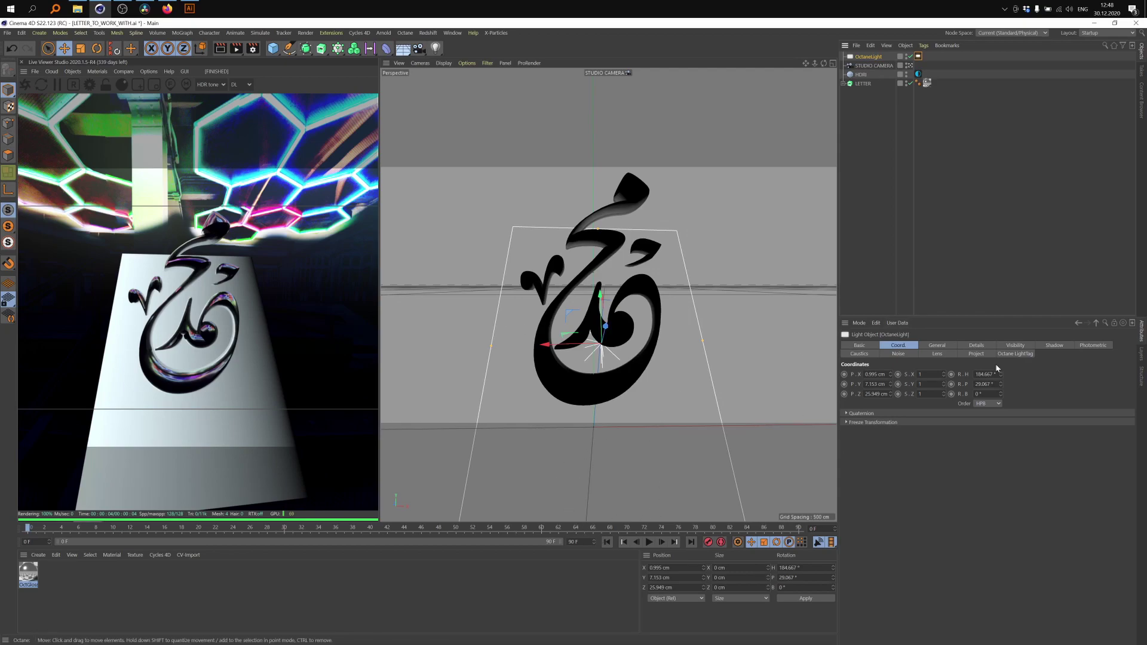
mouse_move(1001, 394)
left_mouse_down()
mouse_move(1001, 359)
mouse_move(1004, 397)
left_mouse_up()
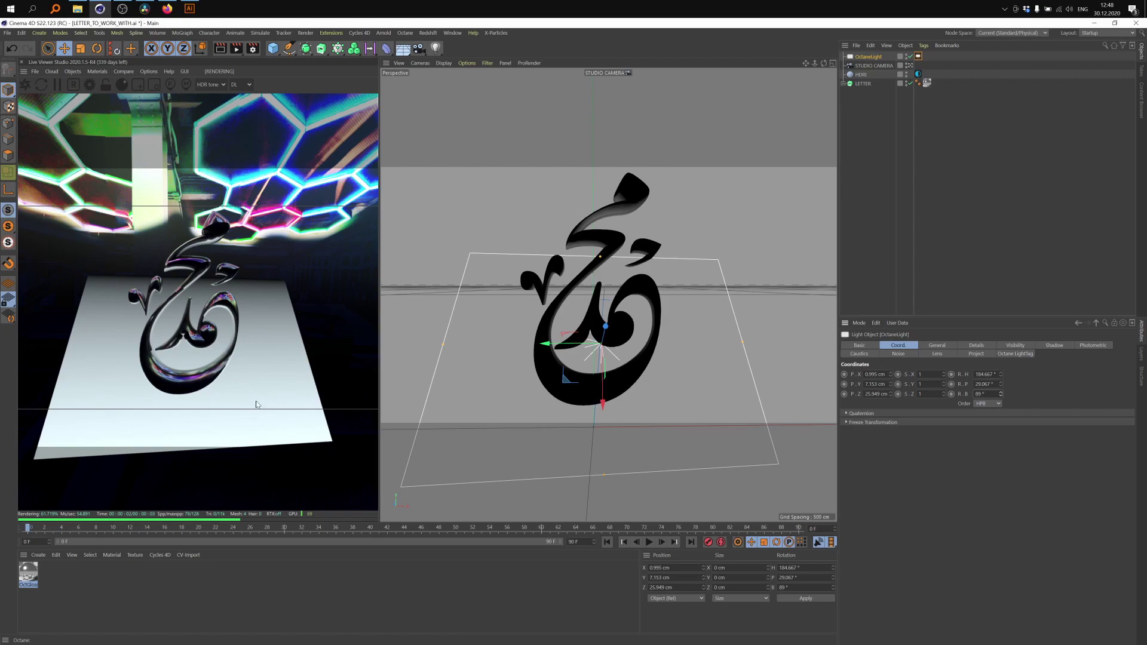
left_click(918, 56)
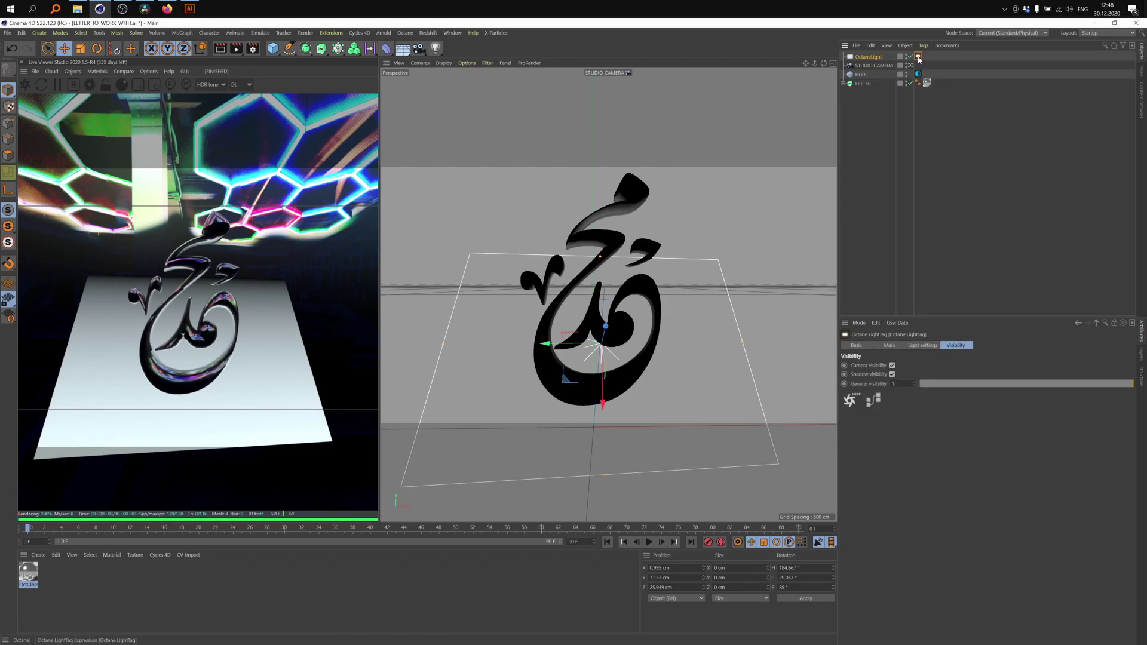
left_click(893, 366)
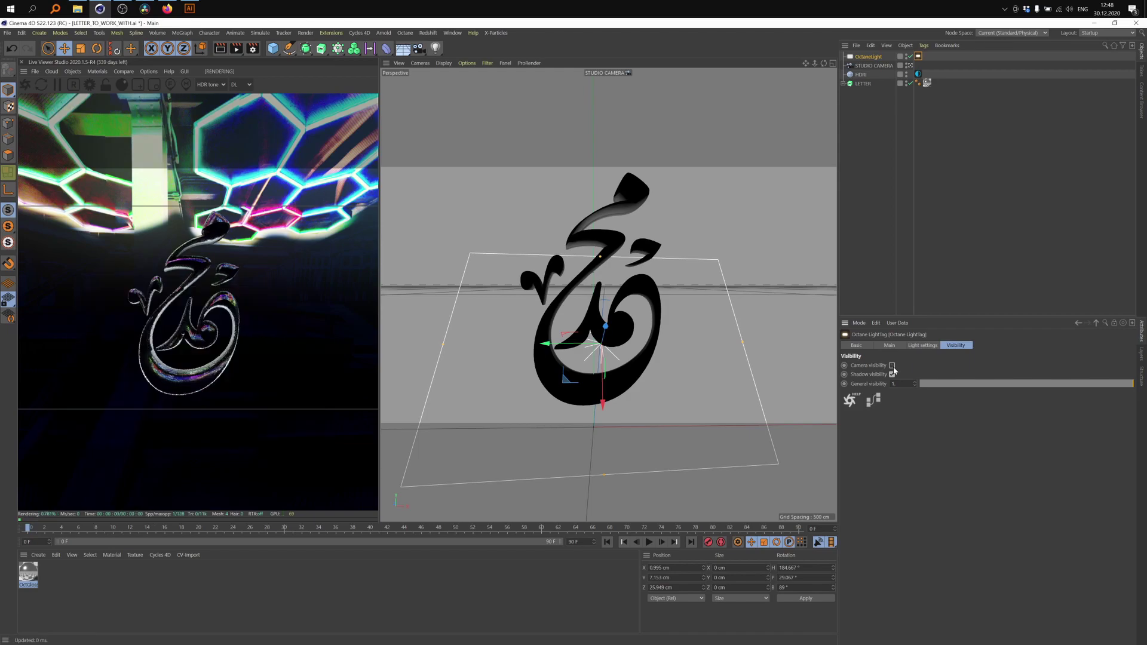
- Colour the light gradient's start knot mint green and its end knot purple with hue 271°, saturation 66% and value 100%
left_click(924, 346)
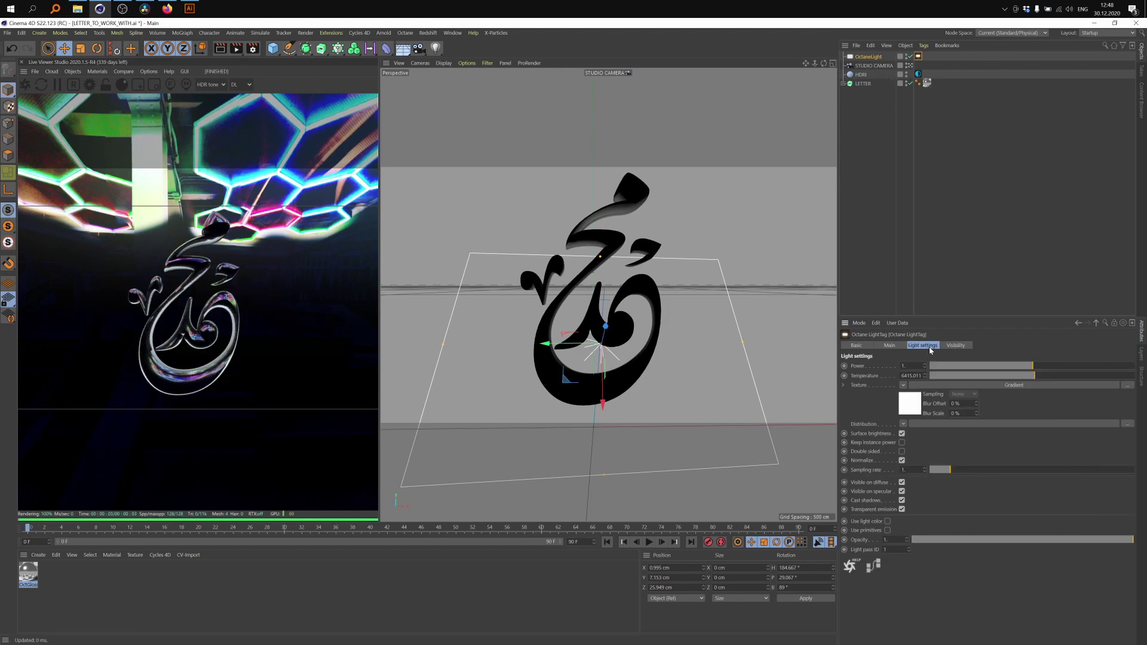
left_click(1016, 387)
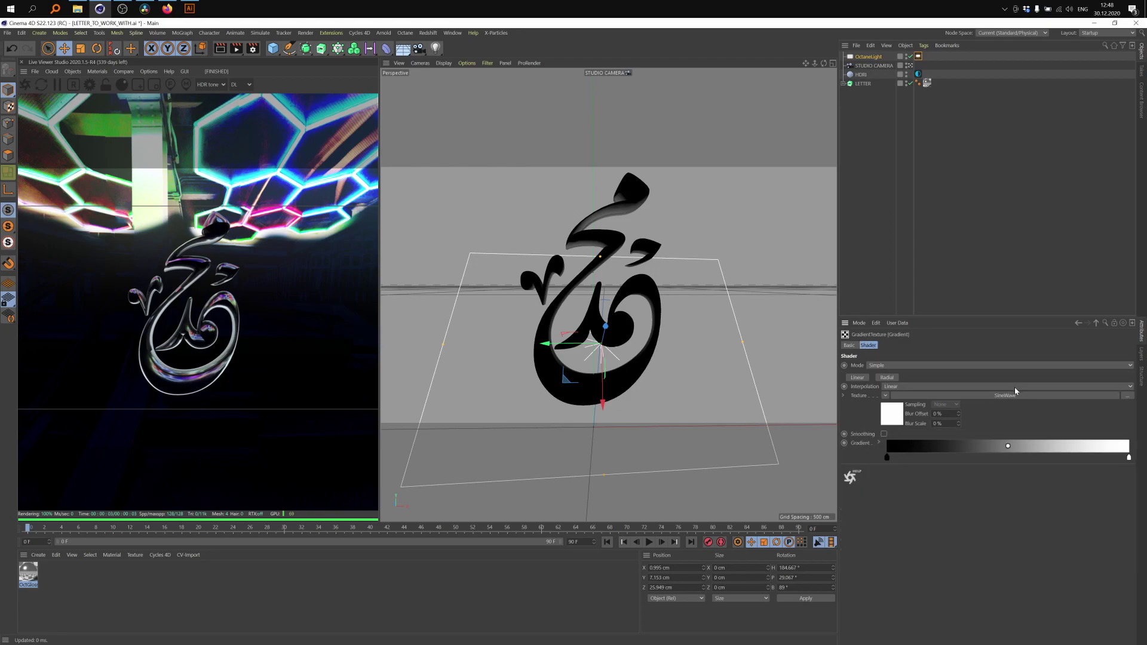
double_click(887, 458)
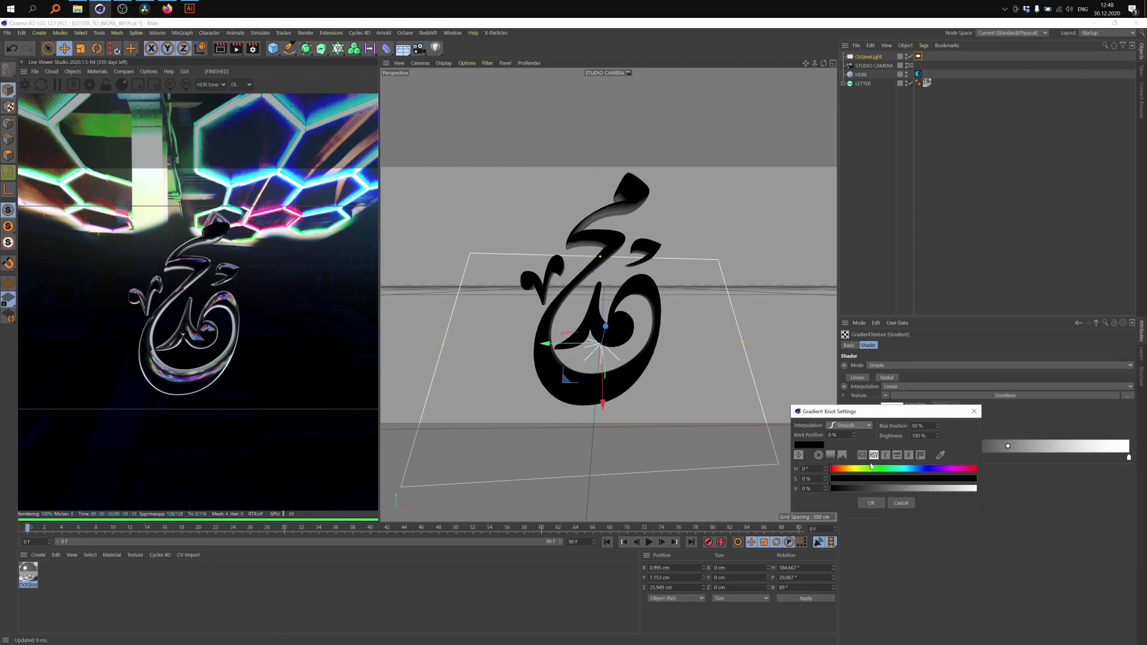
left_click_drag(955, 489, 979, 489)
left_click_drag(849, 479, 946, 482)
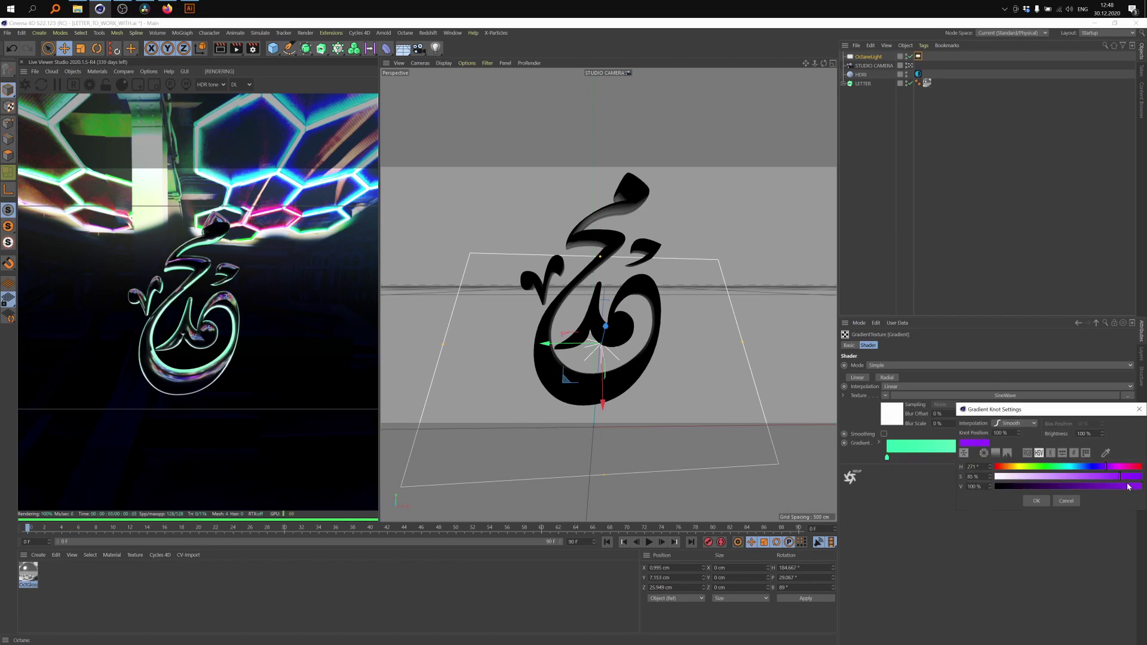
left_click_drag(1126, 480, 1091, 481)
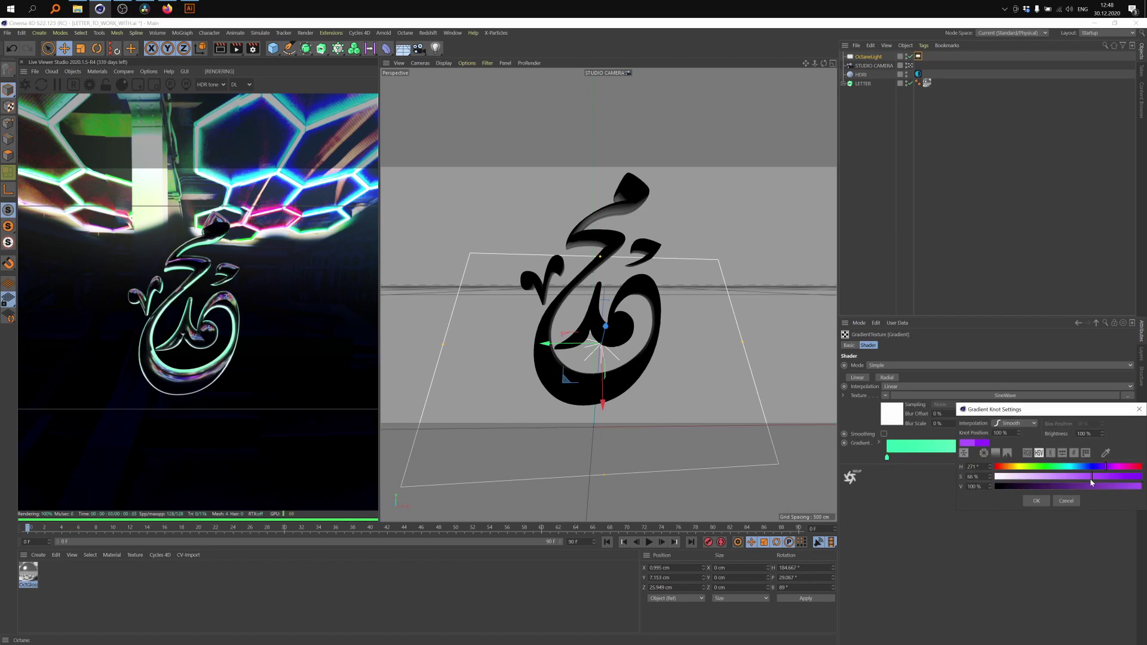
left_click(1038, 500)
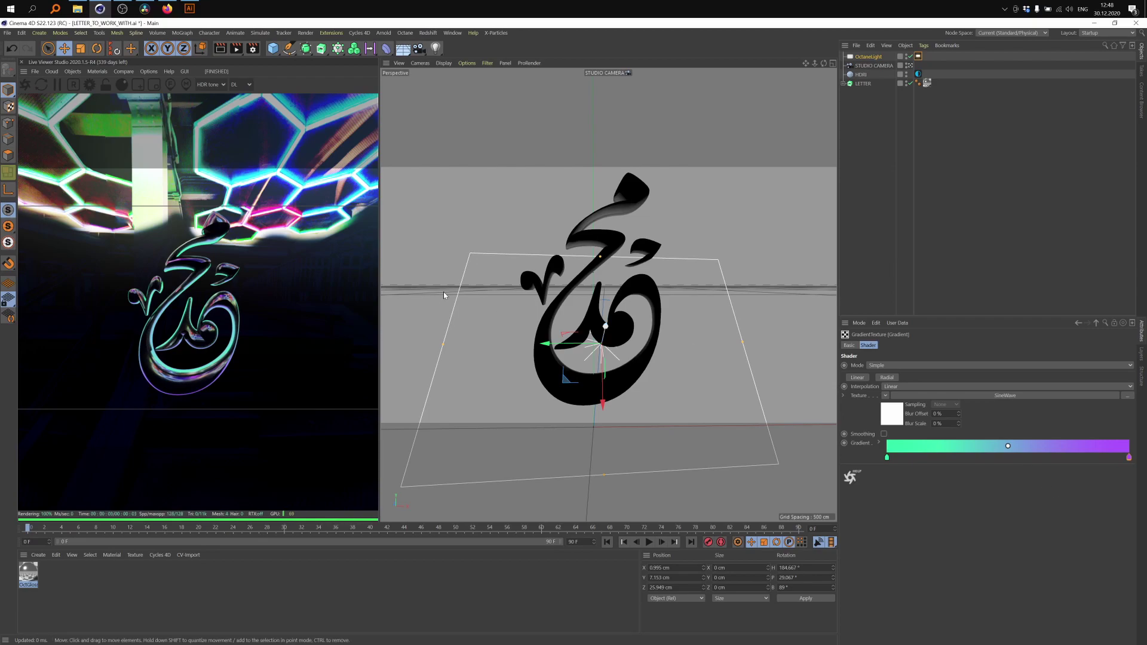
- Add a middle knot at about 41% in the light gradient, try a purple with hue 282° on it, and settle on light blue
scroll(596, 314, "up", 3)
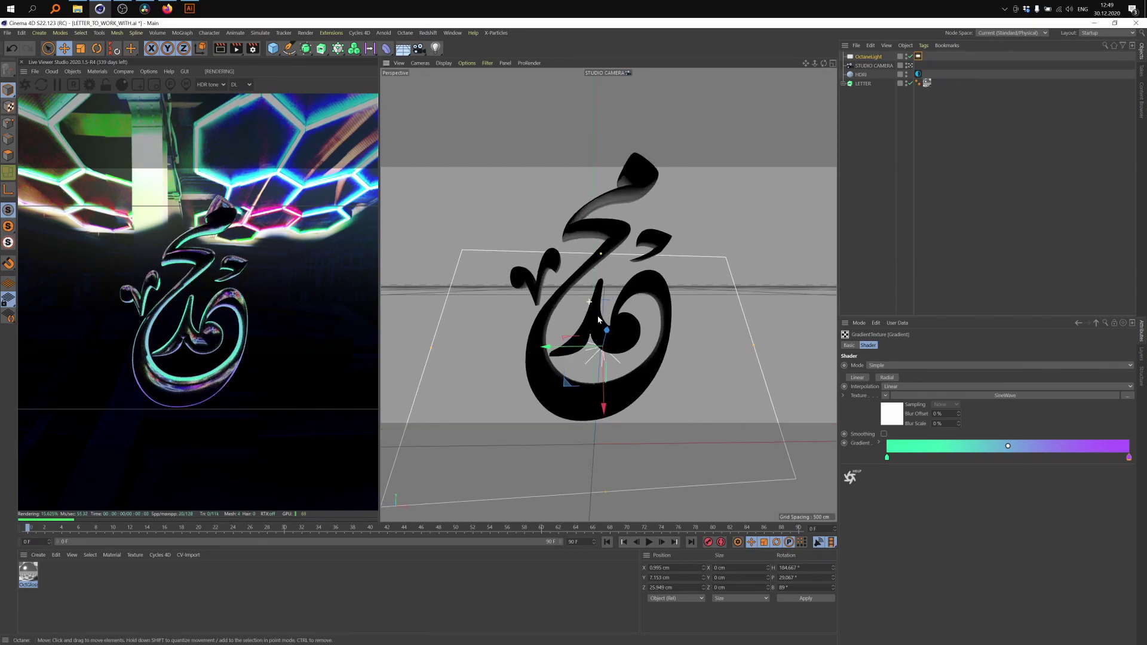
scroll(612, 325, "down", 2)
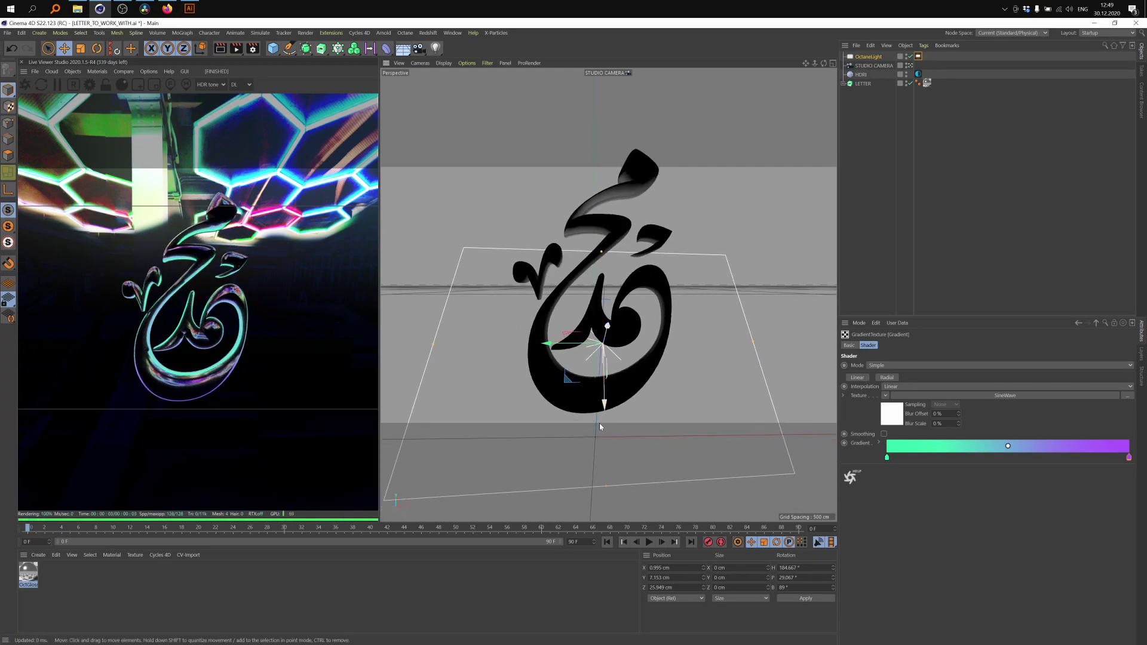
left_click(986, 459)
double_click(987, 459)
left_click_drag(978, 469, 949, 470)
left_click(943, 469)
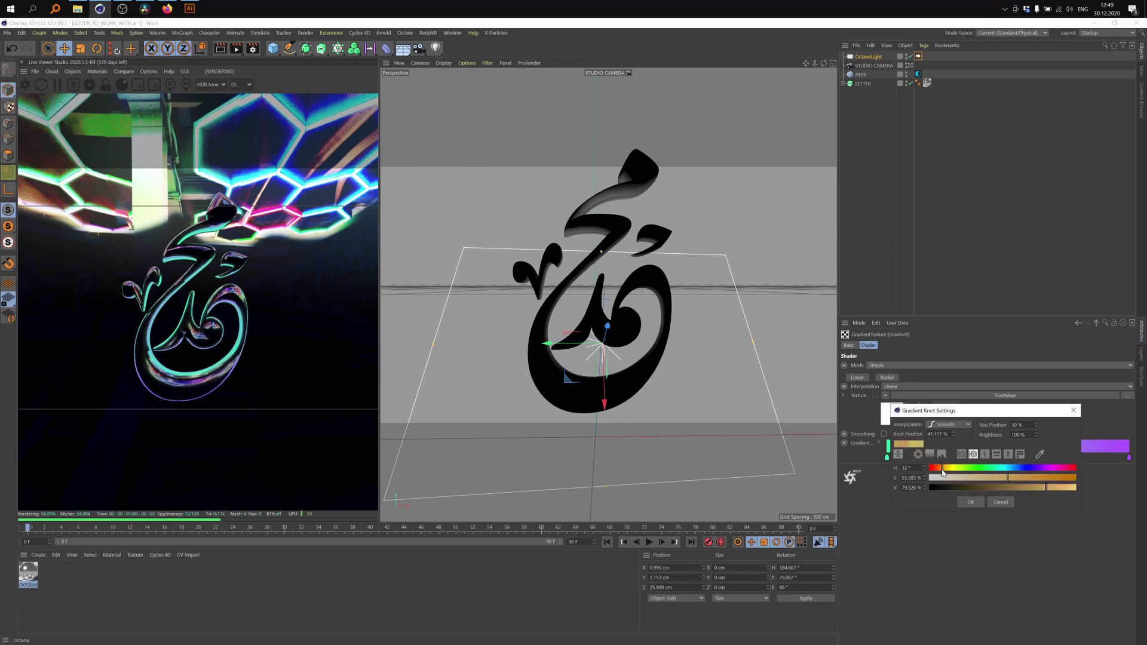
left_click_drag(1046, 488, 956, 469)
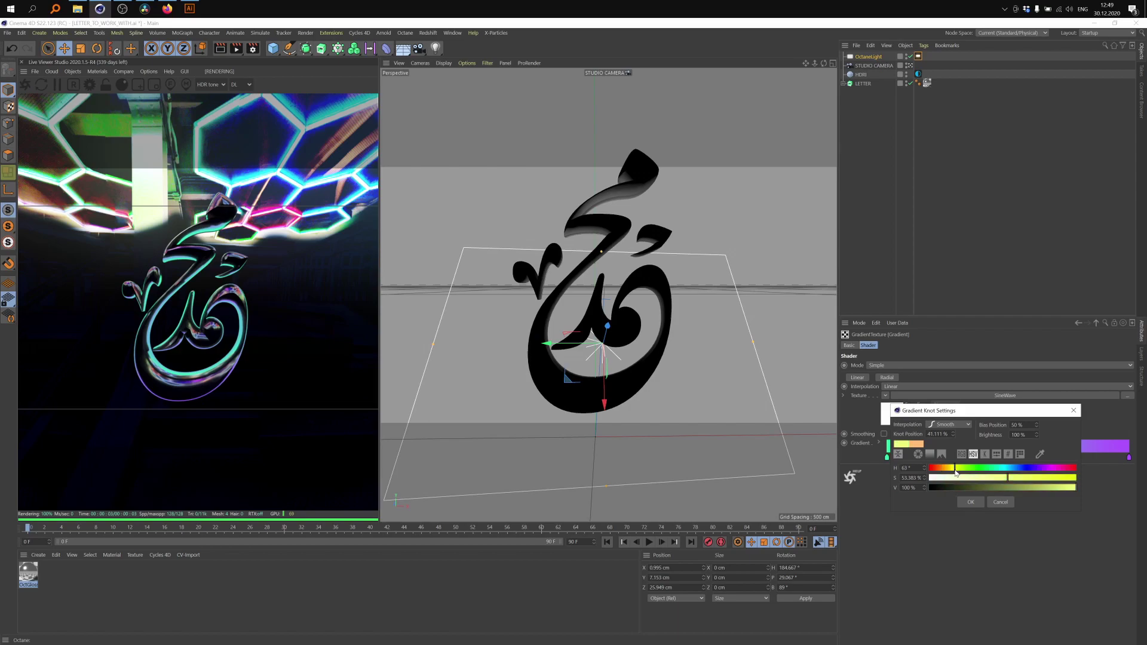
left_click(1044, 469)
left_click(1040, 479)
left_click(979, 503)
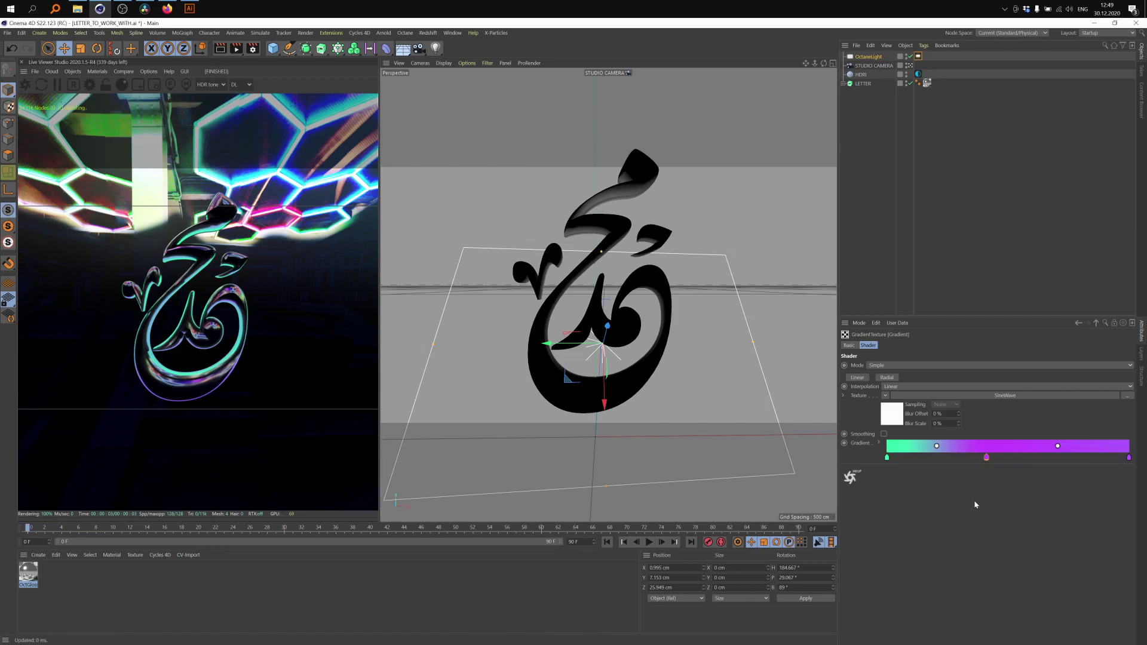
double_click(987, 458)
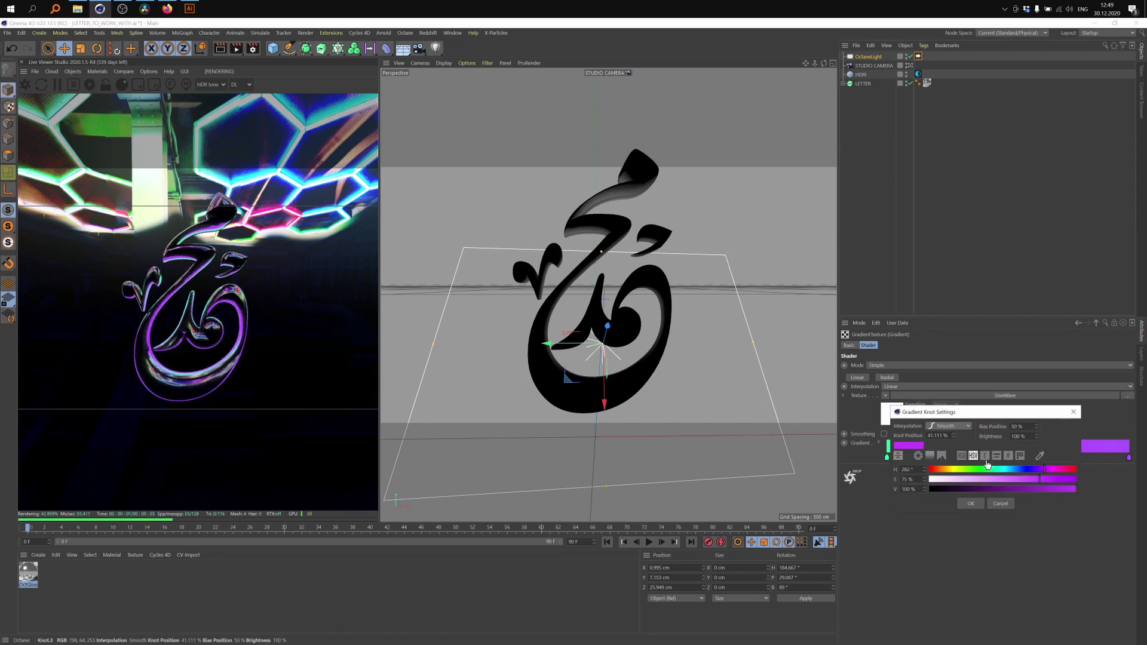
left_click(976, 503)
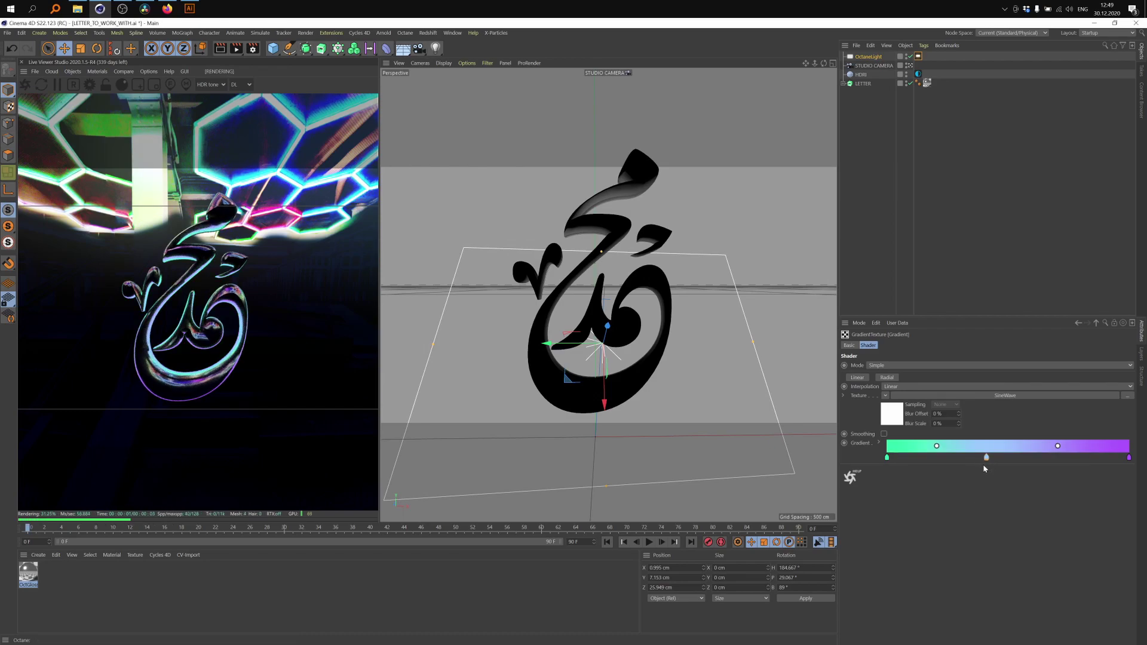
- Rename the area light BACK LIGHT
double_click(869, 56)
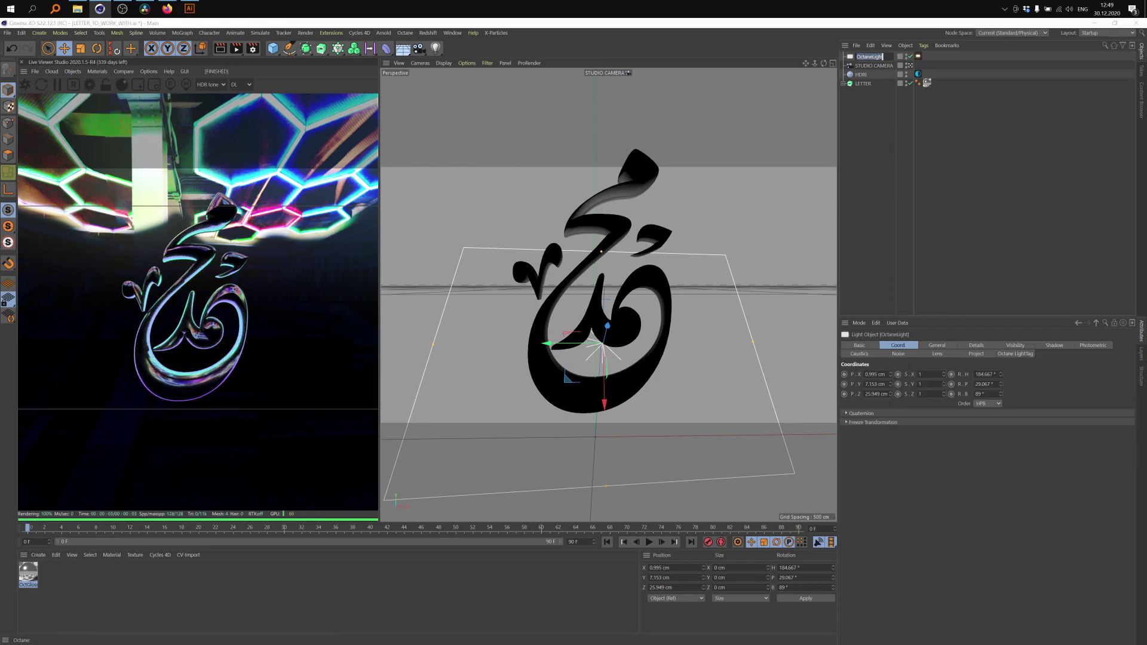
type("VBACK LIGHT")
key("Return")
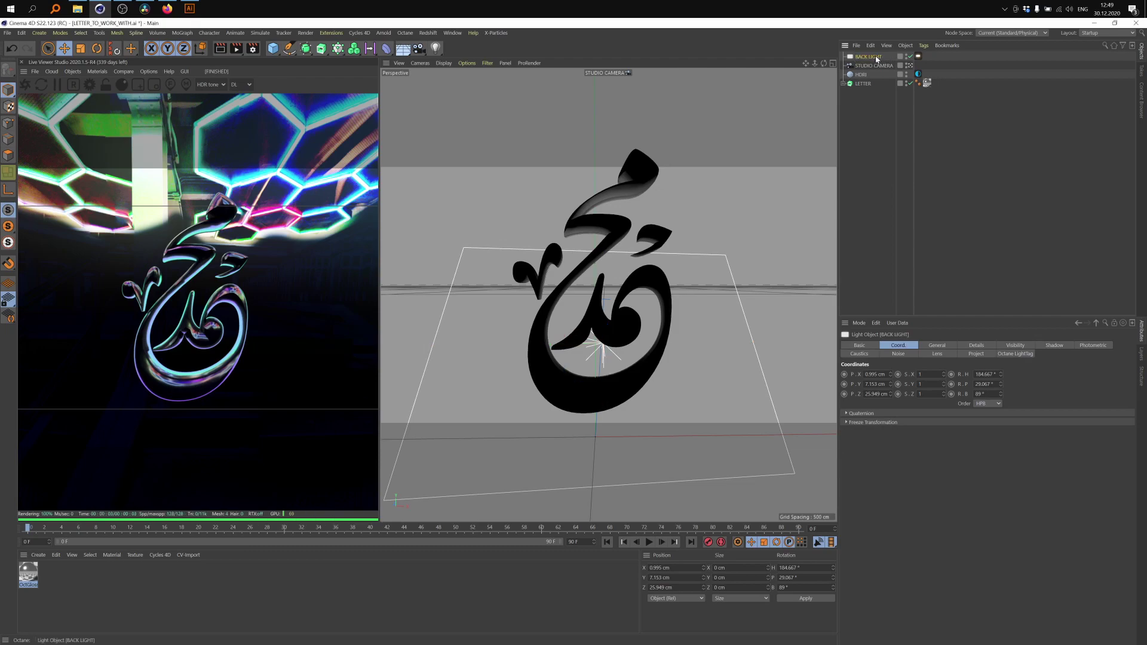
- Duplicate the BACK LIGHT and name the copy LEFT LIGHT
left_click_drag(874, 58, 875, 101, "ctrl")
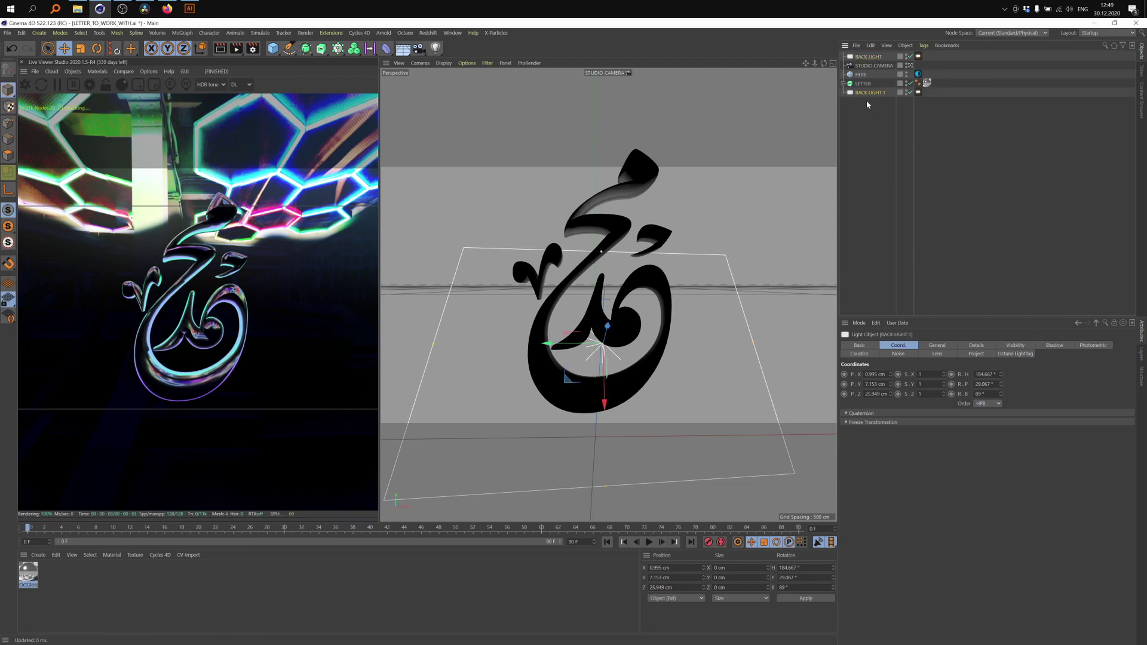
double_click(877, 90)
type("LE")
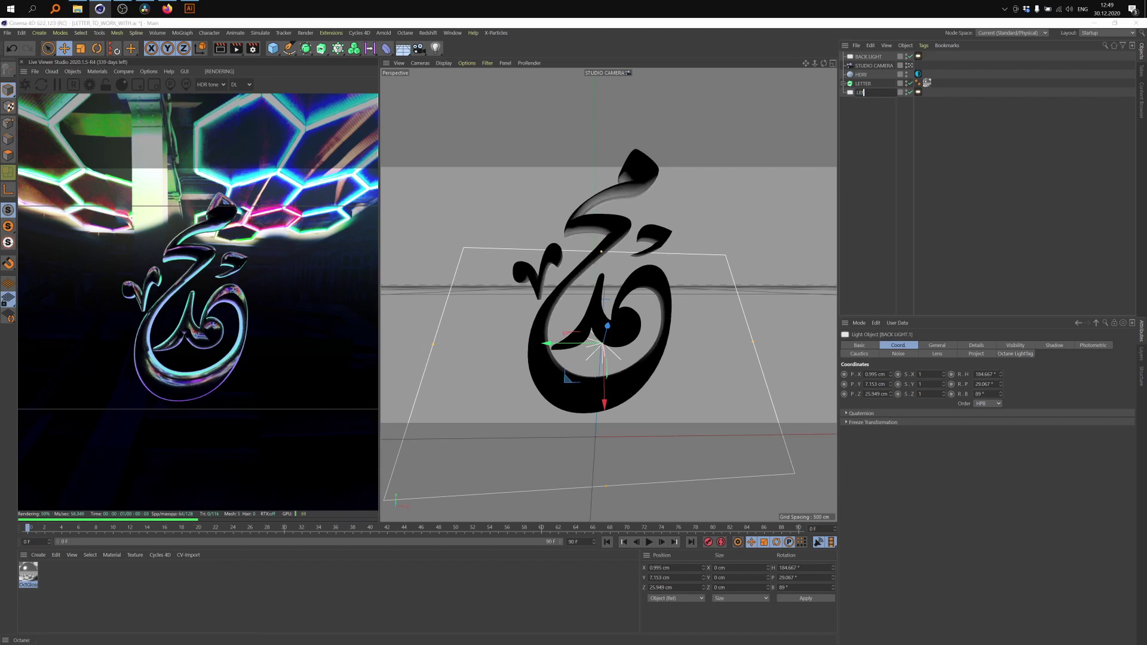
type("FT MOP")
key("Return")
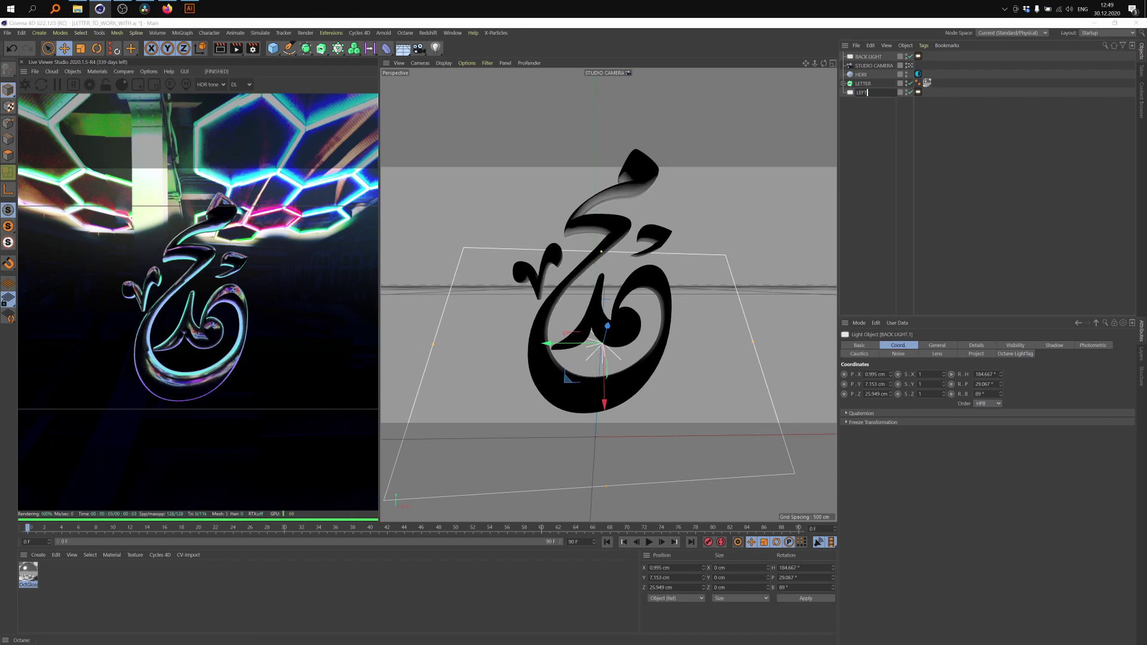
type("T")
key("Return")
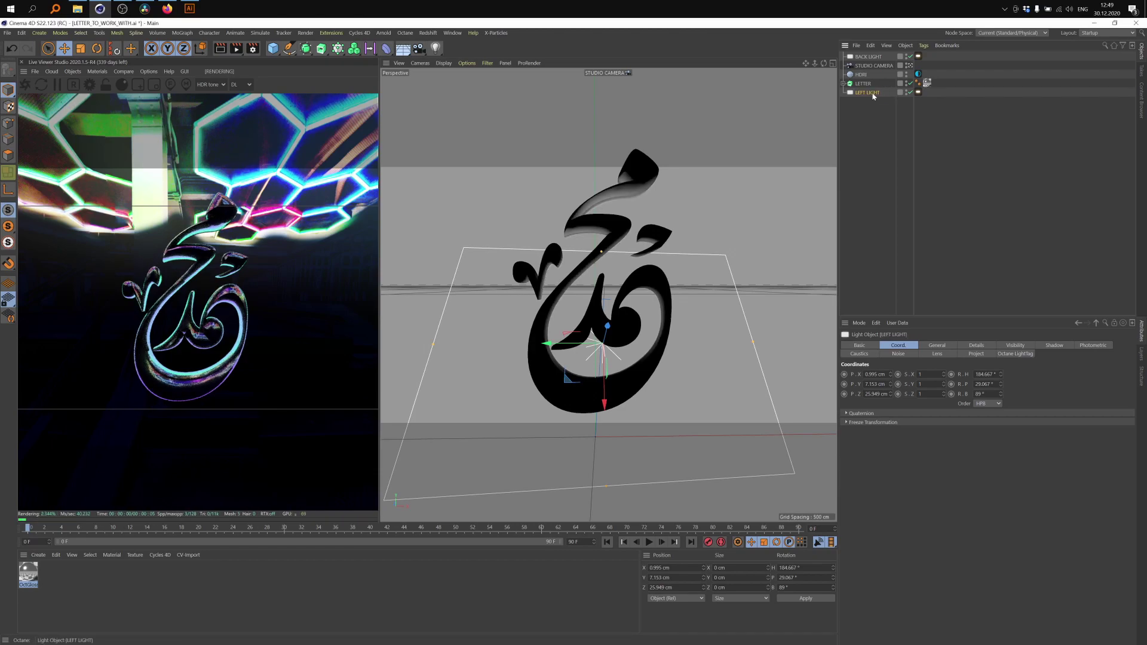
- Outside the studio camera, move LEFT LIGHT to about X -33 cm, Y 23 cm, Z 2.8 cm, rotate it toward the letter, and return to the camera view
left_click(910, 65)
left_click_drag(663, 224, 610, 271, "alt")
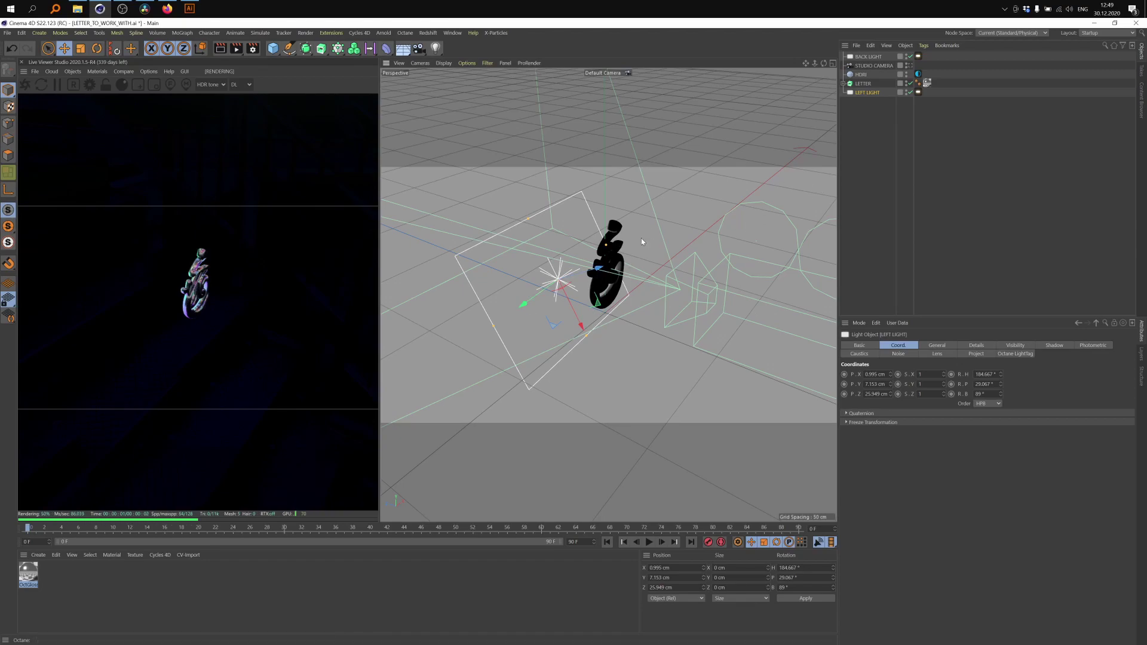
left_click_drag(542, 292, 432, 336)
key("r")
left_click_drag(568, 362, 508, 308)
key("e")
left_click_drag(579, 268, 570, 268)
left_click_drag(522, 303, 502, 290)
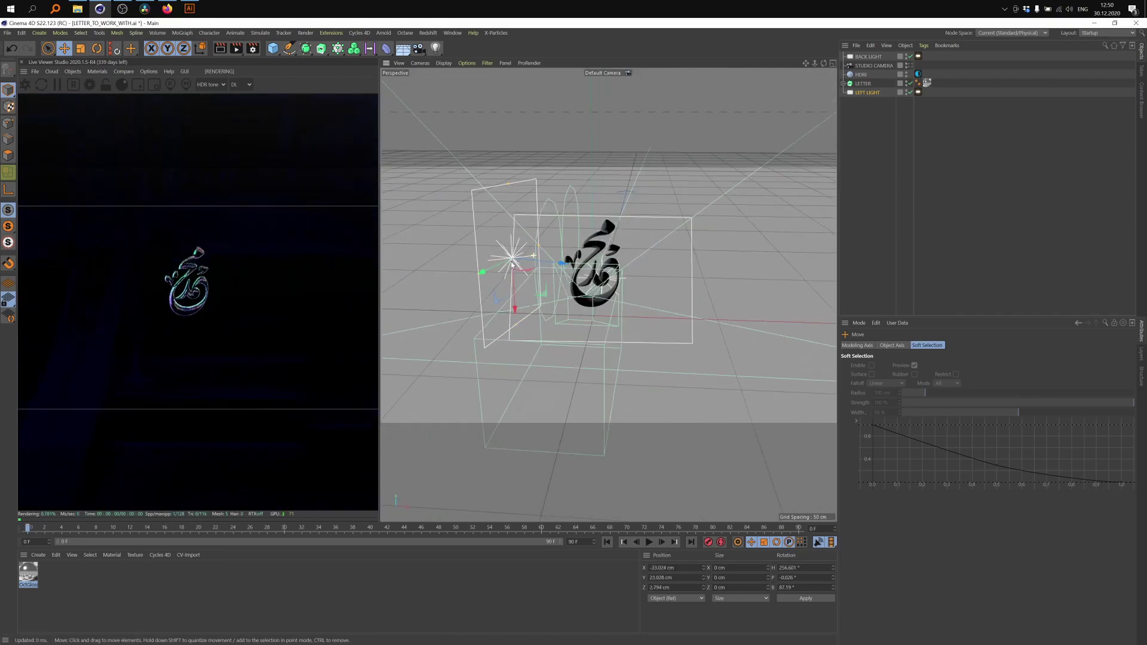
left_click(909, 66)
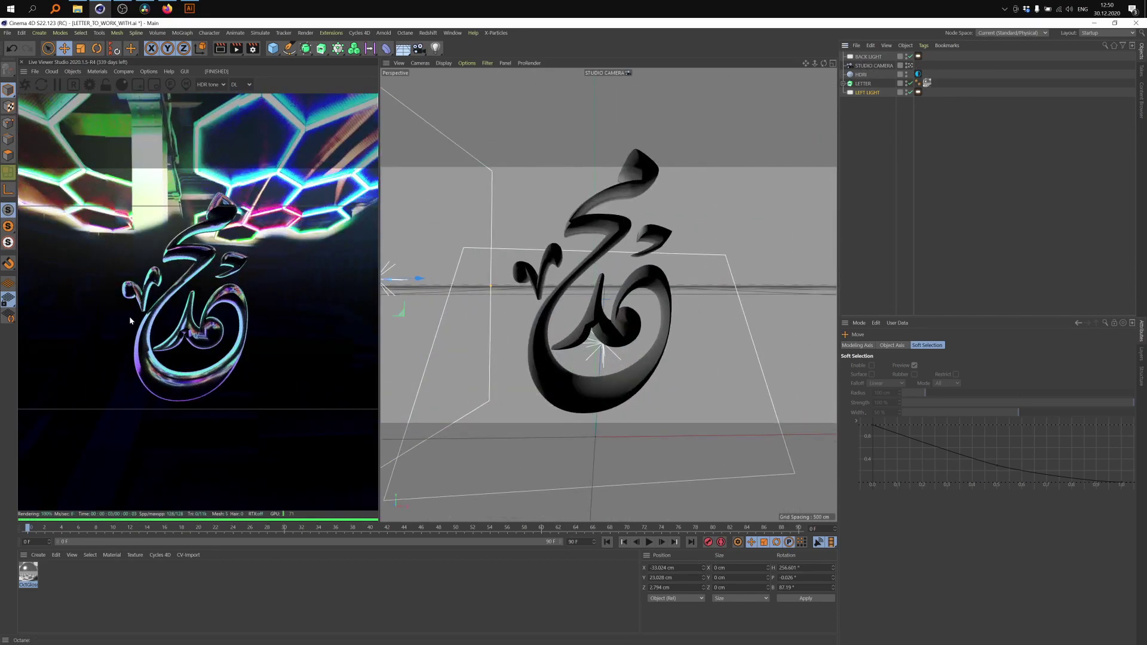
- Recolour the LEFT LIGHT gradient with knots of green at about 41%, purple at 64%, light blue at 75% and black at 96%
left_click(868, 93)
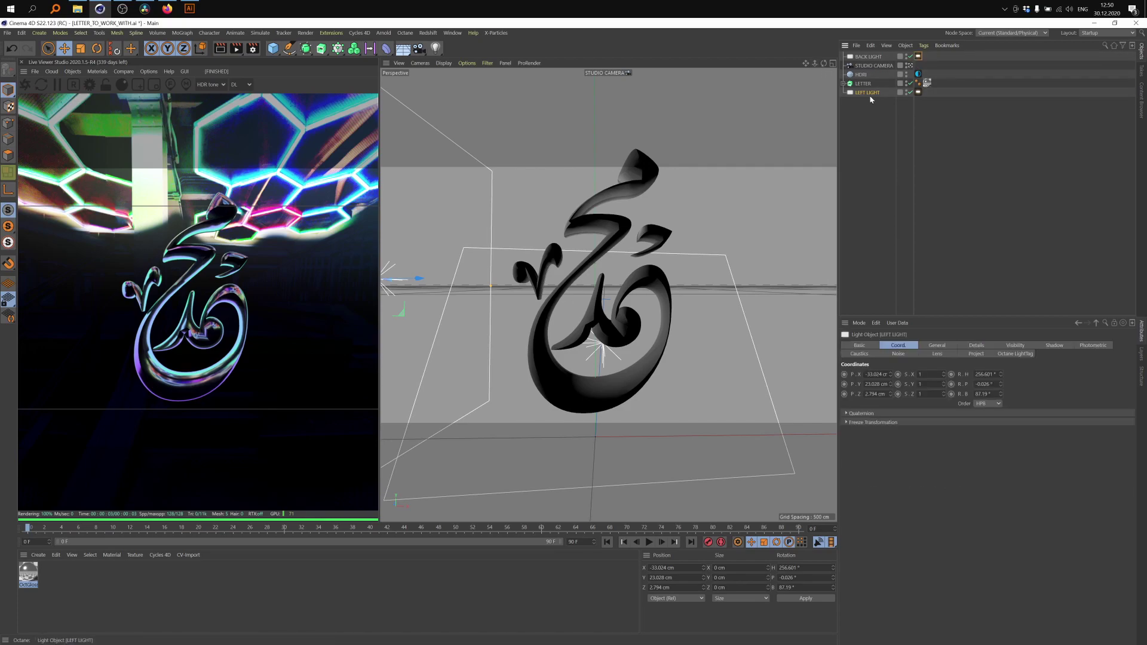
left_click(920, 93)
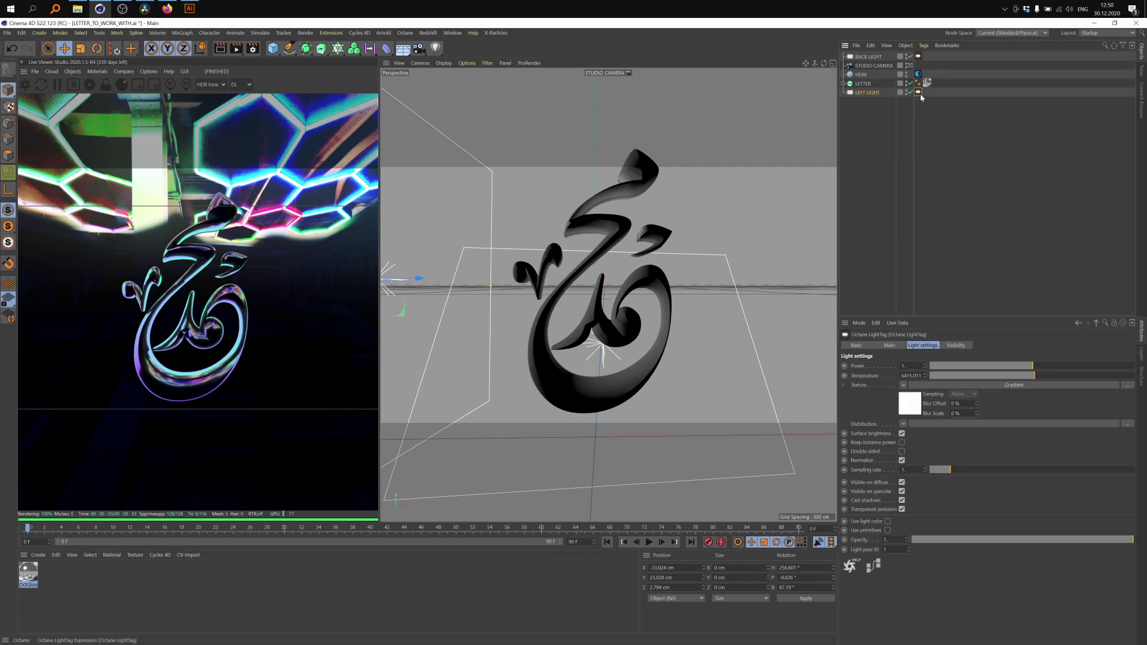
left_click(1024, 387)
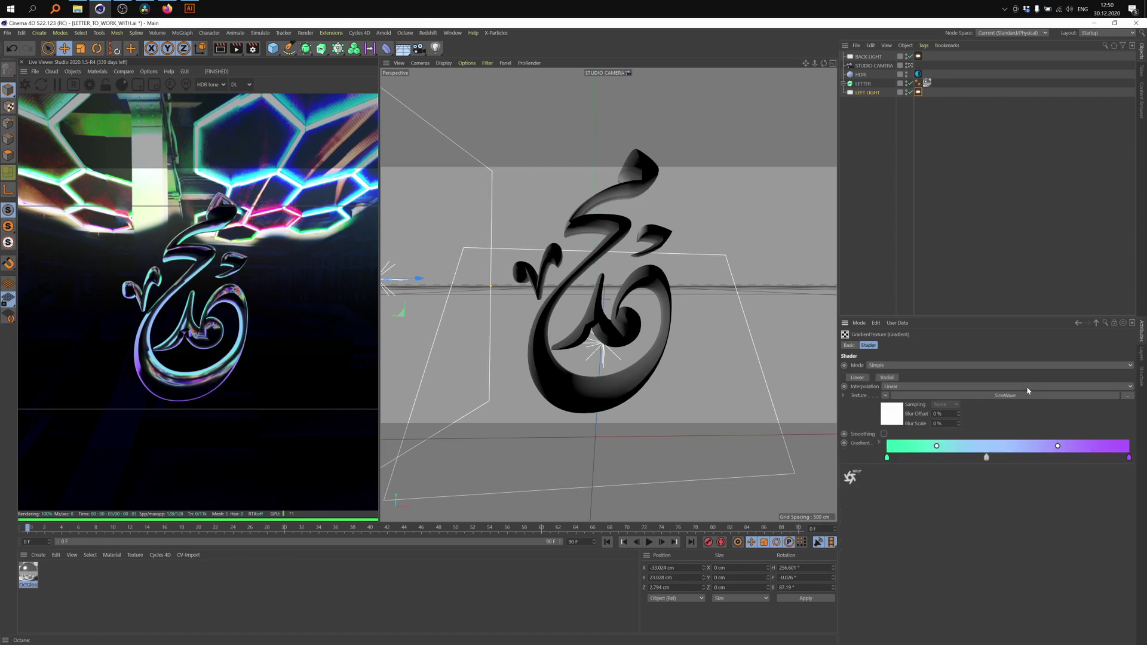
double_click(888, 458)
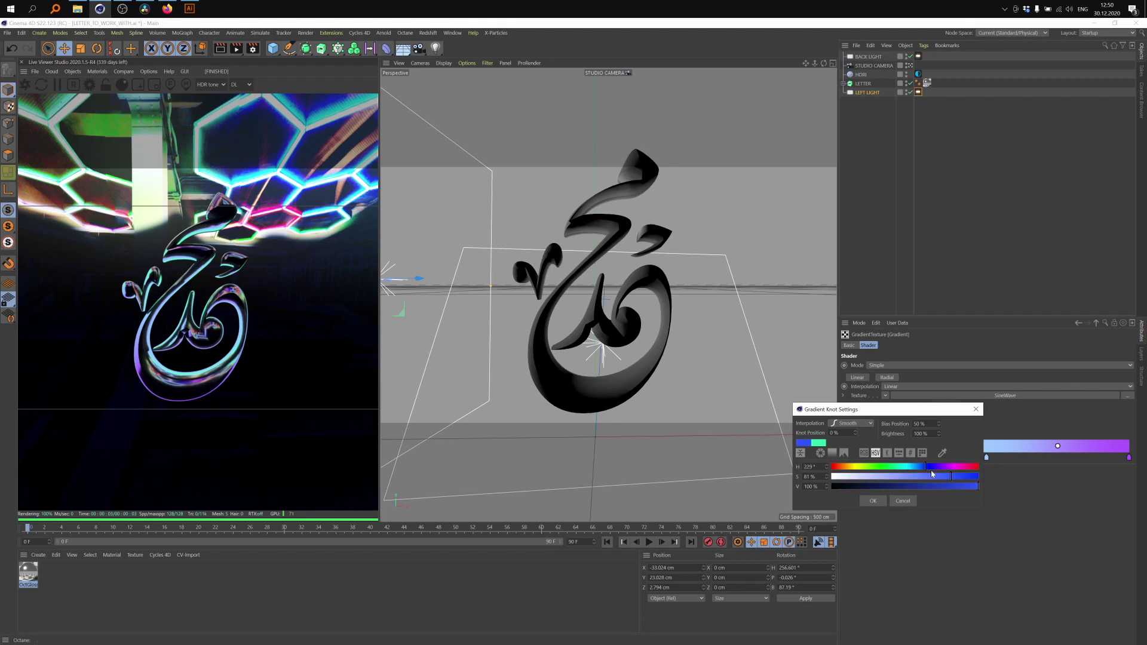
left_click(872, 499)
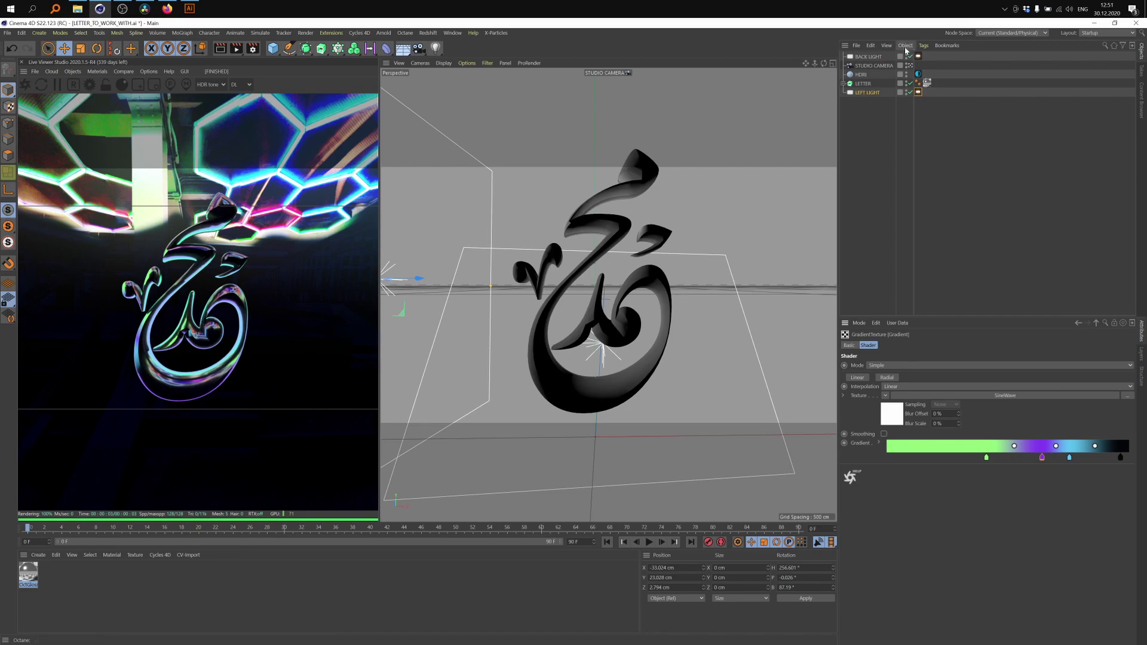
- Duplicate the LEFT LIGHT and name the copy FRONT LIGHT
left_click(879, 93)
left_click_drag(858, 95, 886, 108, "ctrl")
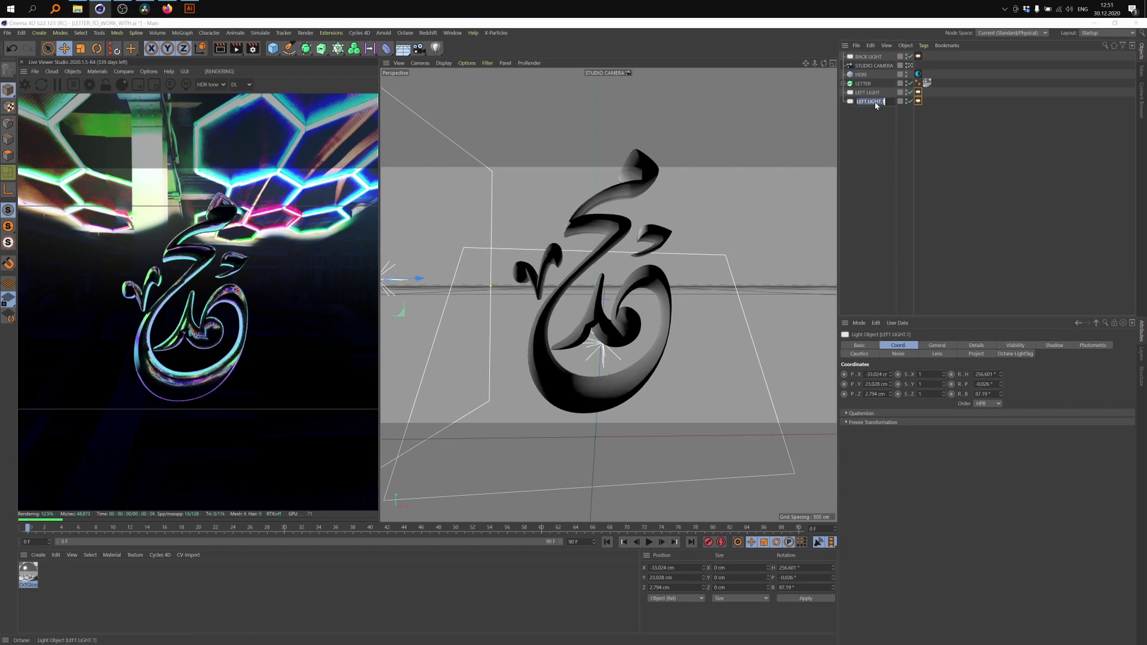
double_click(870, 102)
type("FRONT")
type("LIGHT")
key("Return")
- Place FRONT LIGHT before the letter at about X -0.1 cm, Y 17.3 cm, Z -21.4 cm, pitch it about 51°, and return to the studio camera view
left_click(911, 66)
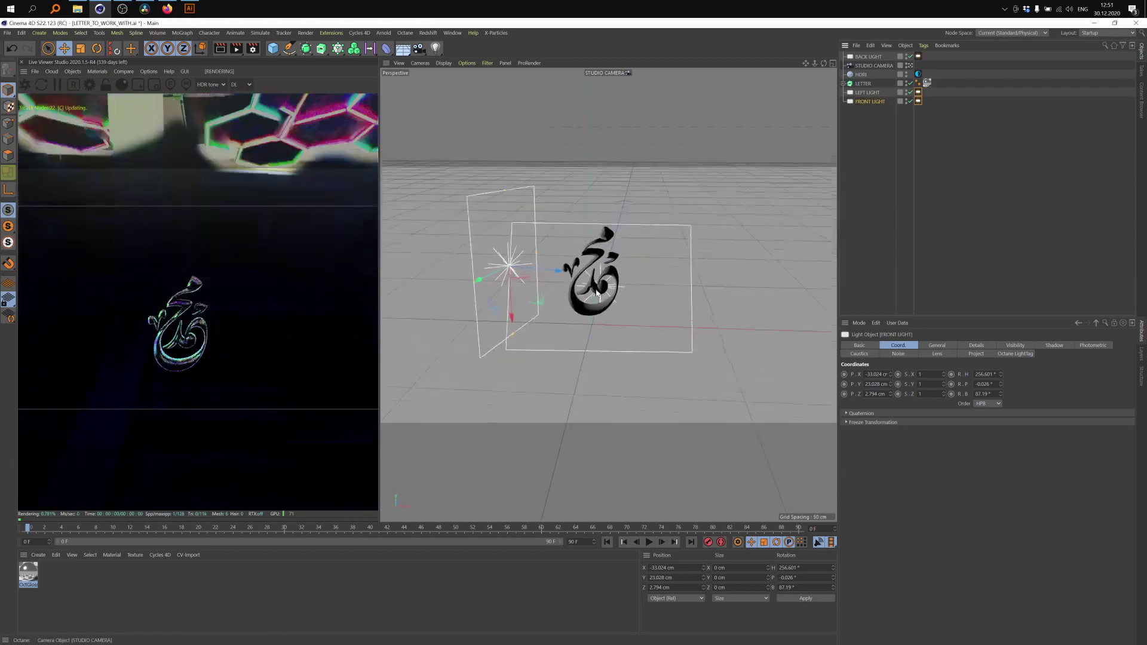
left_click_drag(741, 239, 606, 234, "alt")
key("r")
left_click_drag(542, 263, 591, 268)
key("e")
left_click_drag(479, 210, 574, 251, "alt")
key("r")
key("e")
key("r")
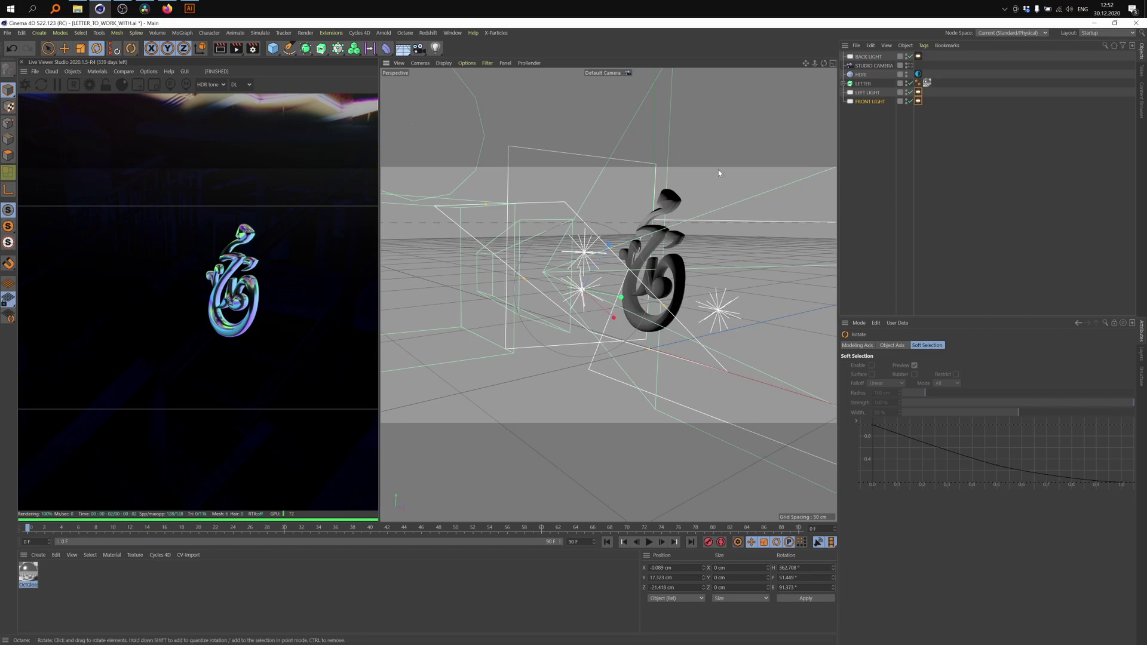
left_click(911, 66)
left_click(911, 66)
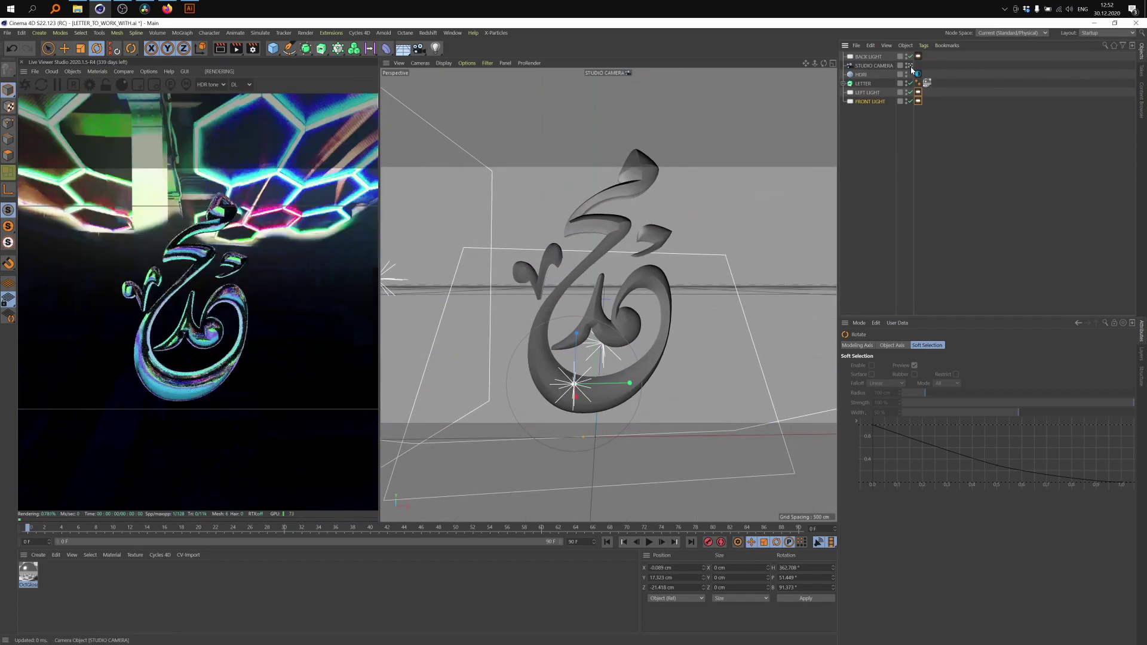
- Add a Protection tag to the studio camera to lock its position, scale and rotation
left_click(874, 66)
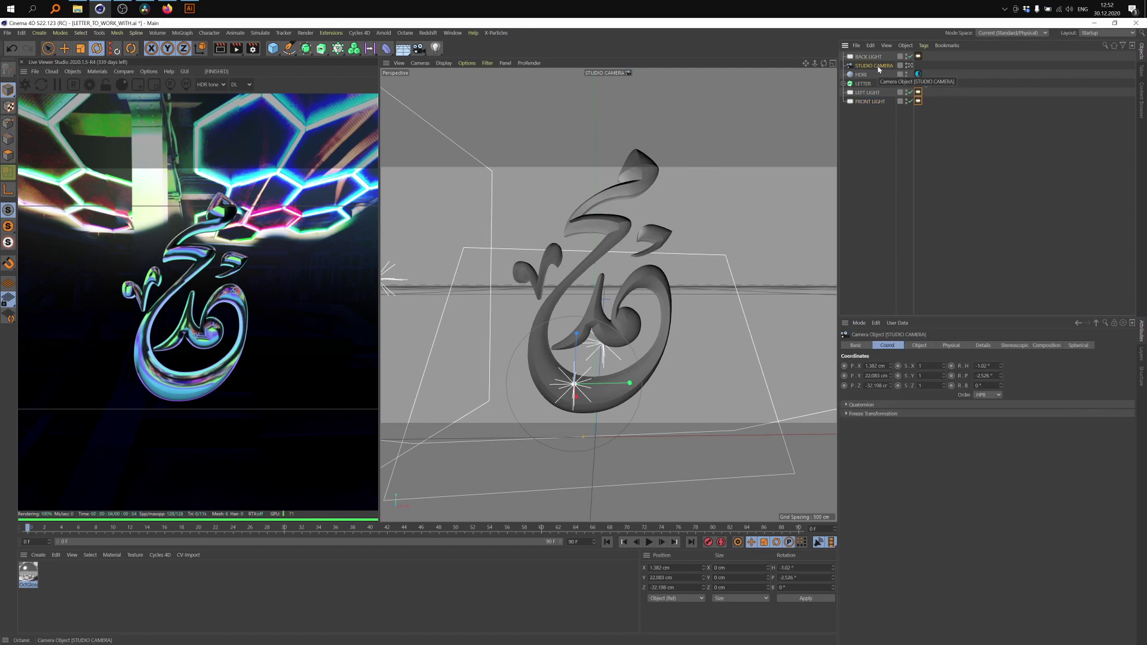
right_click(878, 69)
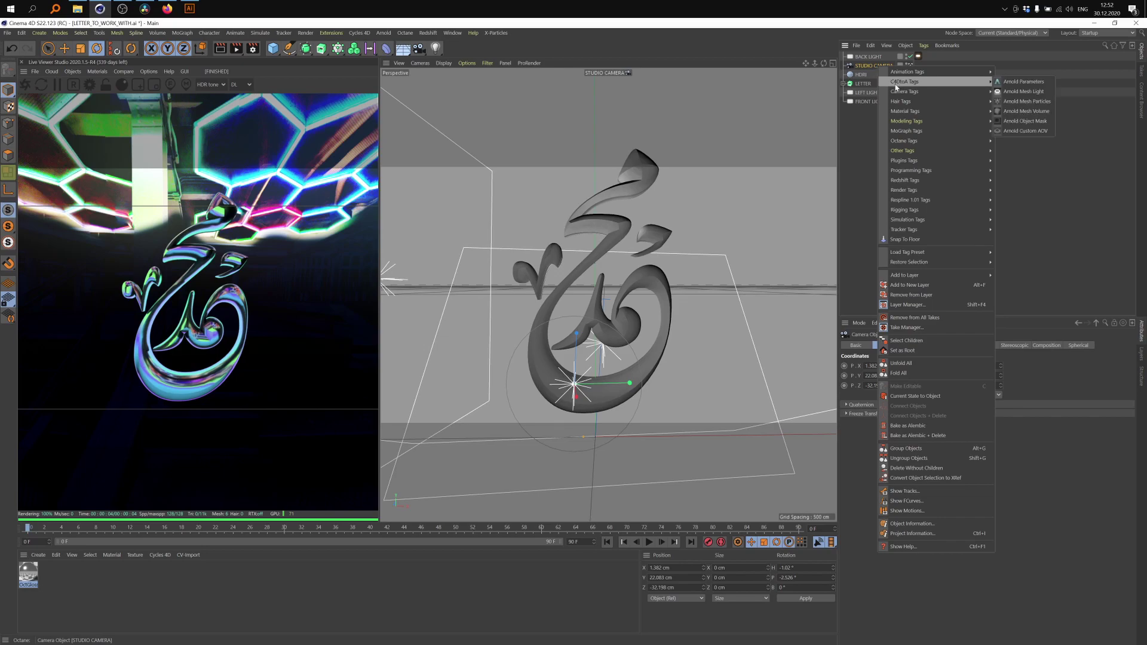
mouse_move(970, 213)
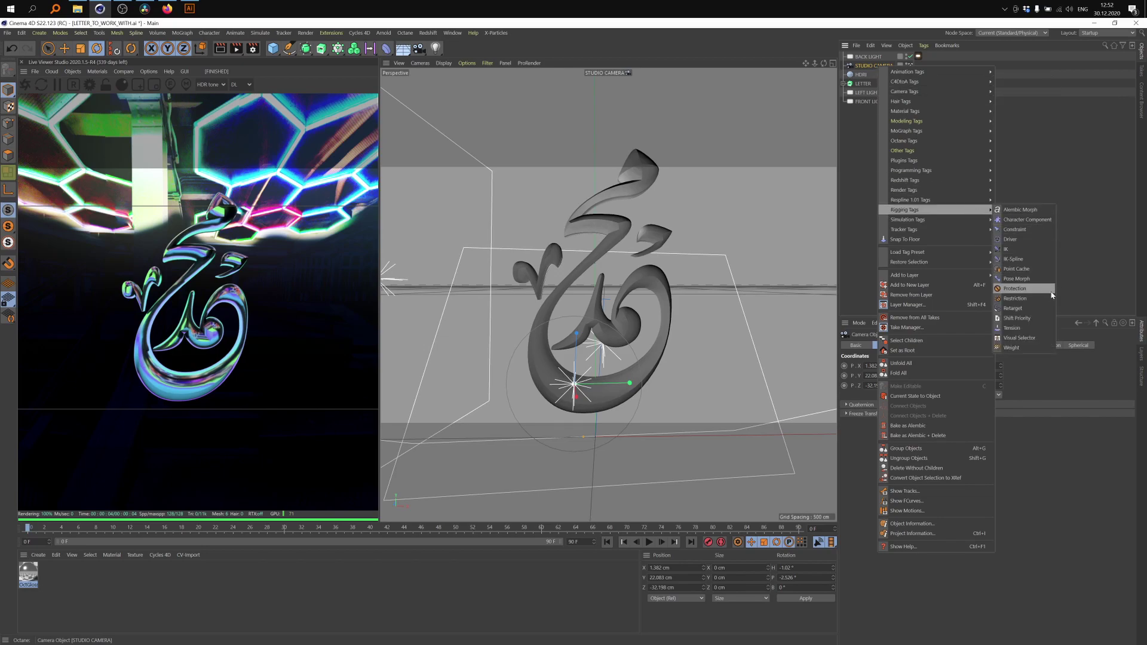
left_click(1016, 289)
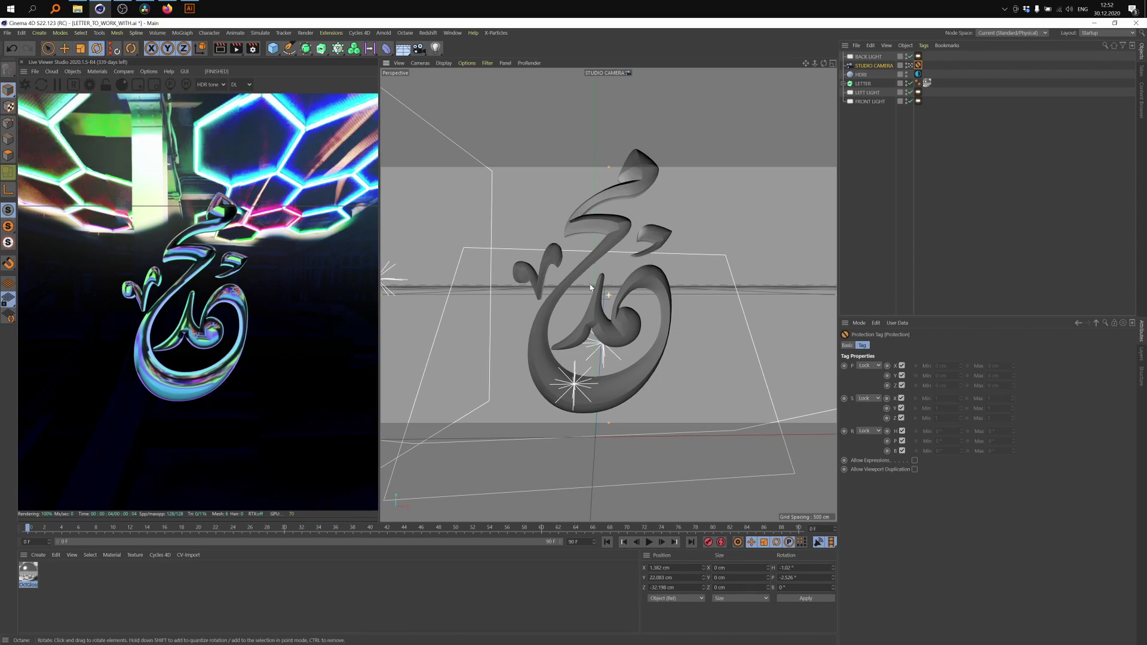
left_click(873, 65)
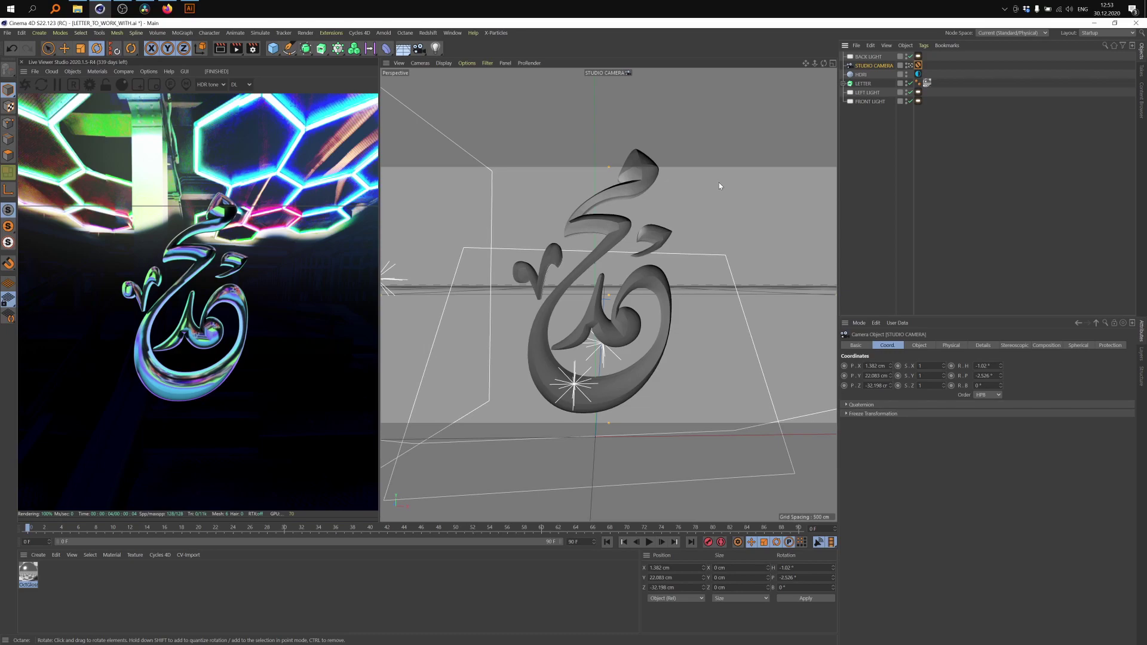
- Open the FRONT LIGHT's texture gradient and recolour its green and light blue knots
left_click(870, 101)
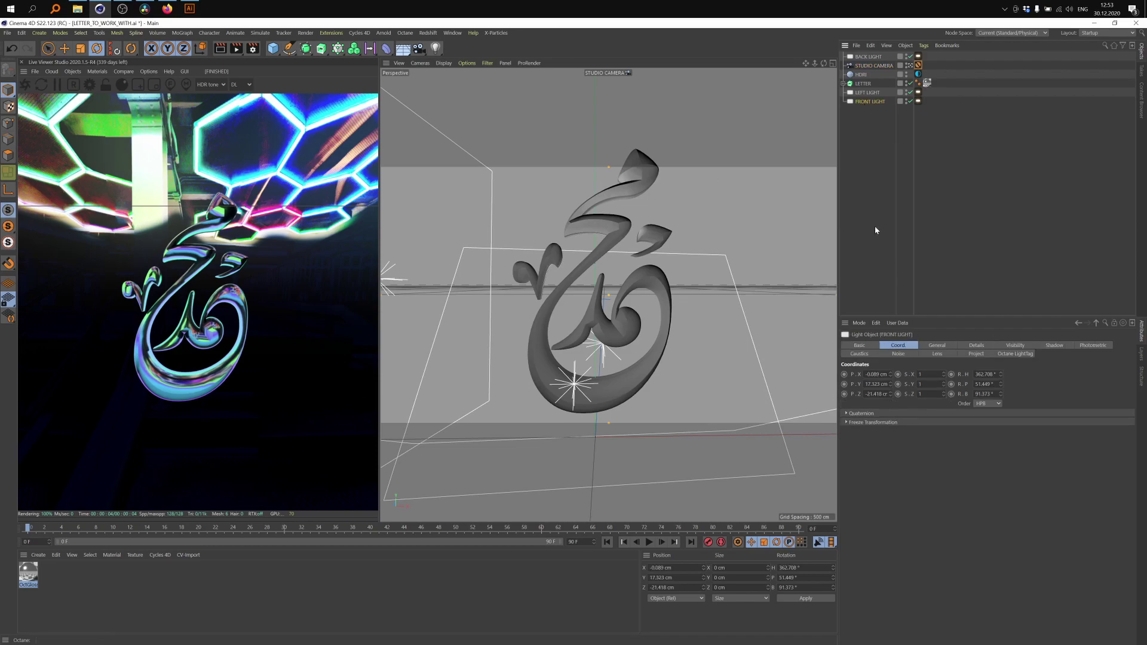
left_click(919, 102)
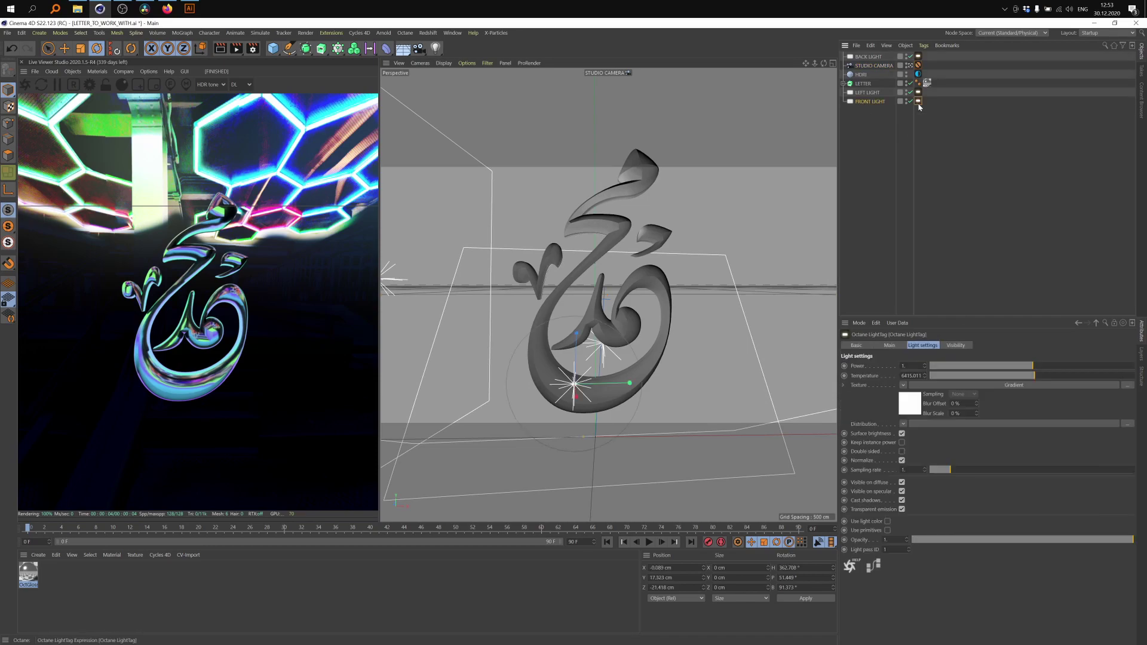
left_click(1033, 384)
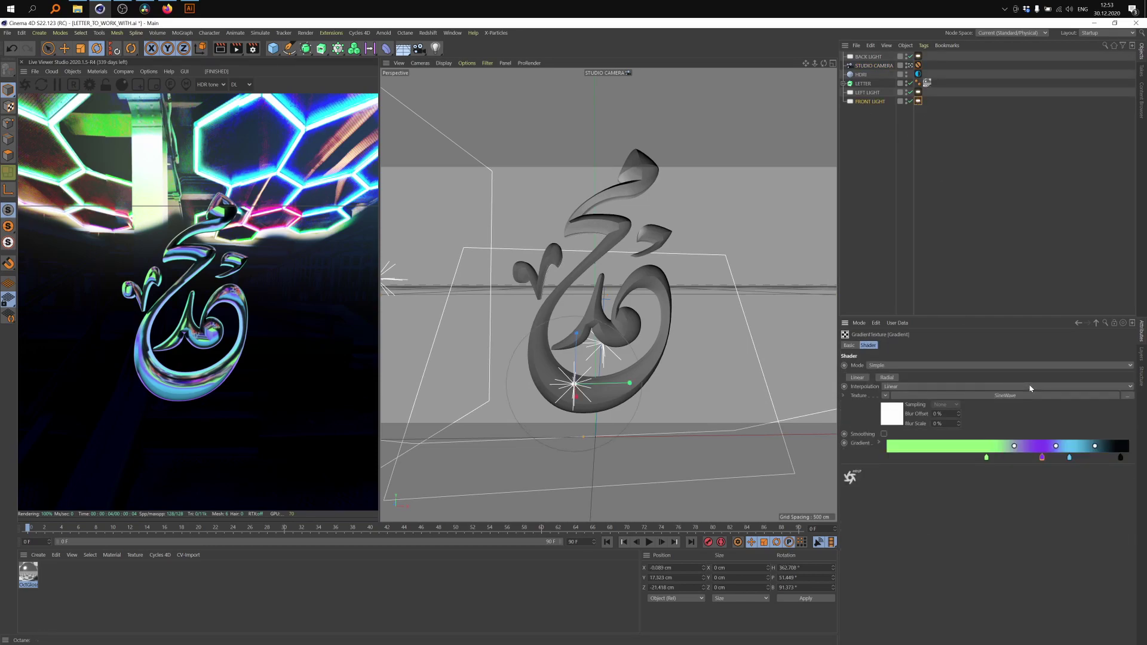
double_click(986, 459)
mouse_move(1016, 468)
left_mouse_down()
mouse_move(1060, 468)
mouse_move(1032, 469)
left_mouse_up()
left_click(971, 502)
double_click(1069, 459)
left_click(1037, 502)
- Reposition the middle knots of the FRONT LIGHT gradient, move the end black knot to about 85%, and make the start knot black
left_click_drag(1070, 459, 1011, 459)
left_click_drag(1120, 459, 1092, 459)
left_click_drag(916, 459, 1052, 459)
double_click(887, 459)
left_click_drag(956, 487, 805, 493)
left_click(869, 502)
- Make the knot at about 71% orange-red and space the green, purple and end black knots at about 25%, 48% and 88%
left_click_drag(1011, 459, 961, 459)
left_click_drag(1052, 459, 1022, 460)
double_click(1060, 459)
left_click_drag(1113, 469, 932, 460)
left_click(1037, 502)
left_click_drag(1021, 459, 1004, 460)
left_click_drag(933, 459, 948, 459)
left_click_drag(1092, 459, 1101, 459)
left_click(956, 197)
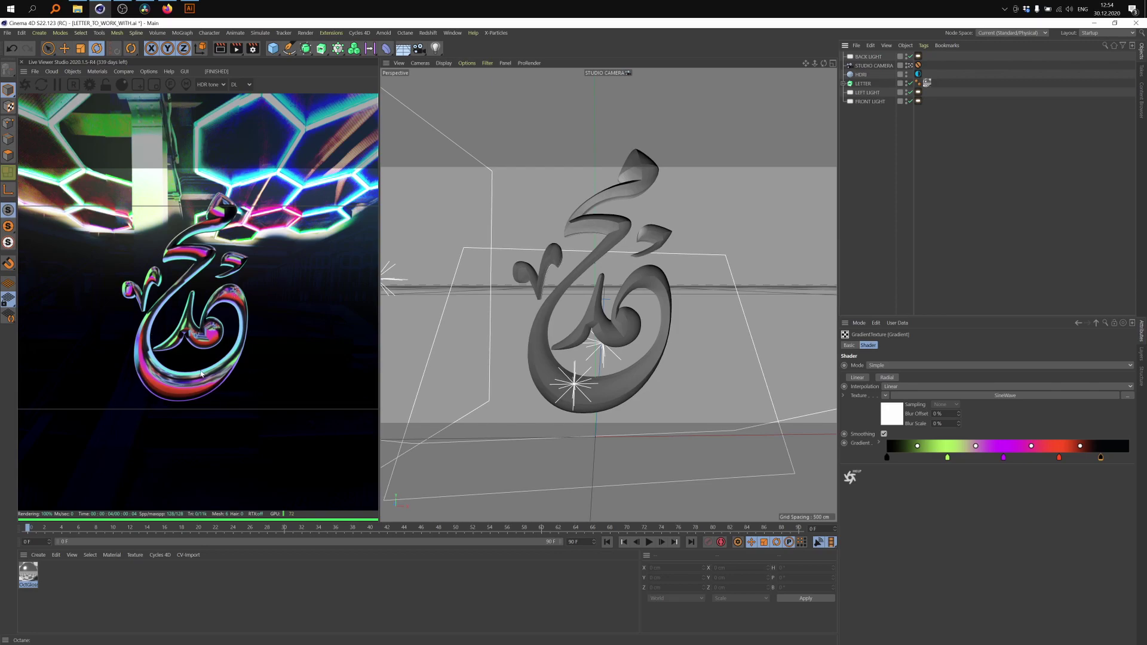
- Rotate the HDRI environment so its neon hexagons shift away from the letter and the reflections change
left_click(858, 127)
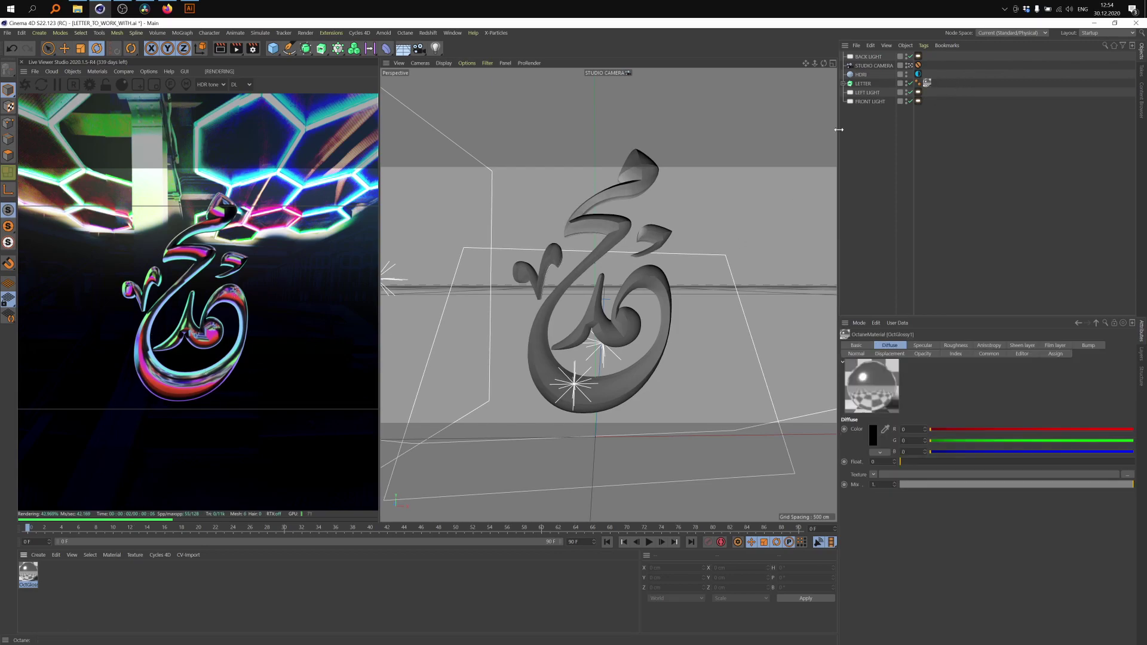
left_click(869, 77)
mouse_move(1001, 366)
left_mouse_down()
mouse_move(1001, 351)
mouse_move(1006, 375)
mouse_move(1001, 352)
mouse_move(1001, 363)
left_mouse_up()
left_click(938, 203)
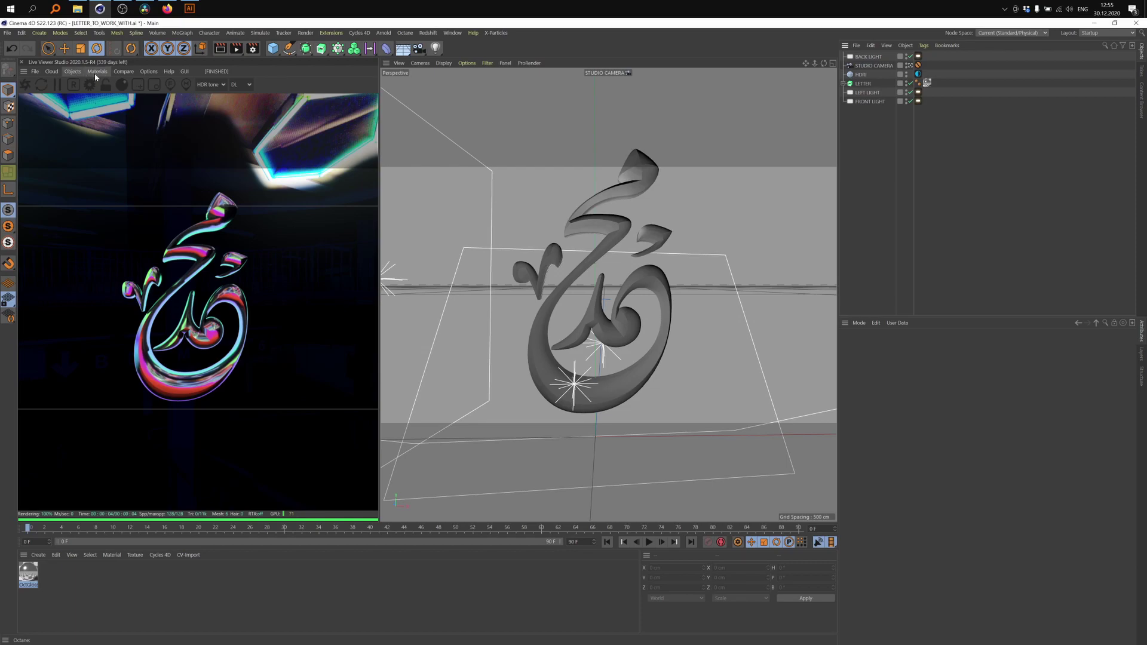
- Add an Octane texture environment and set its type to Visible environment
left_click(74, 73)
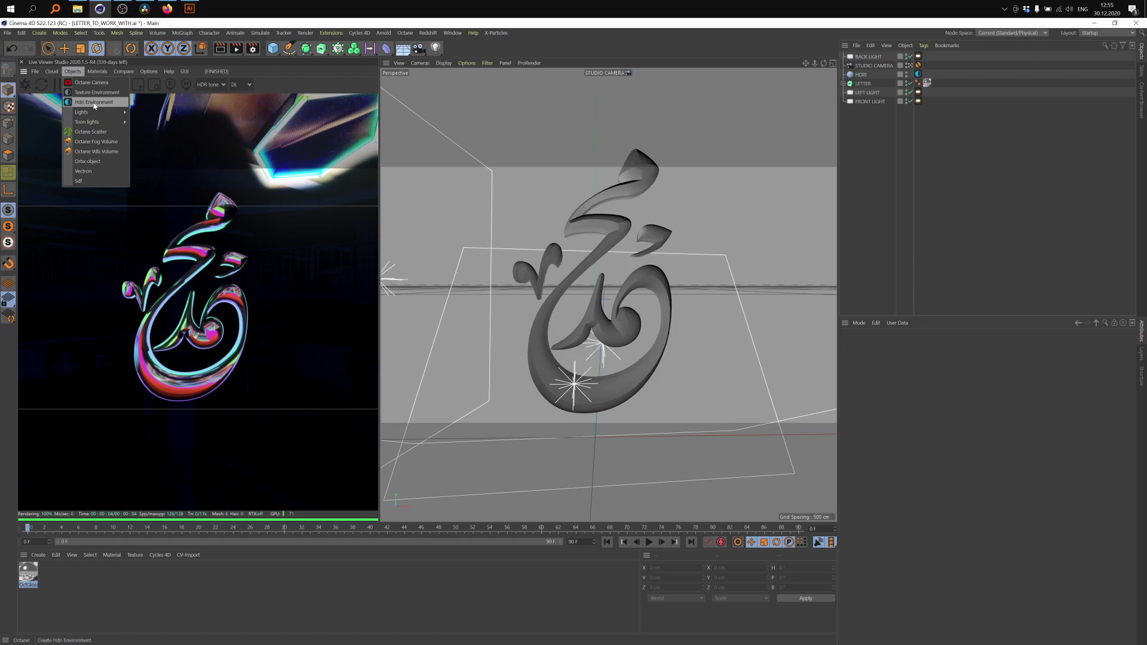
left_click(94, 93)
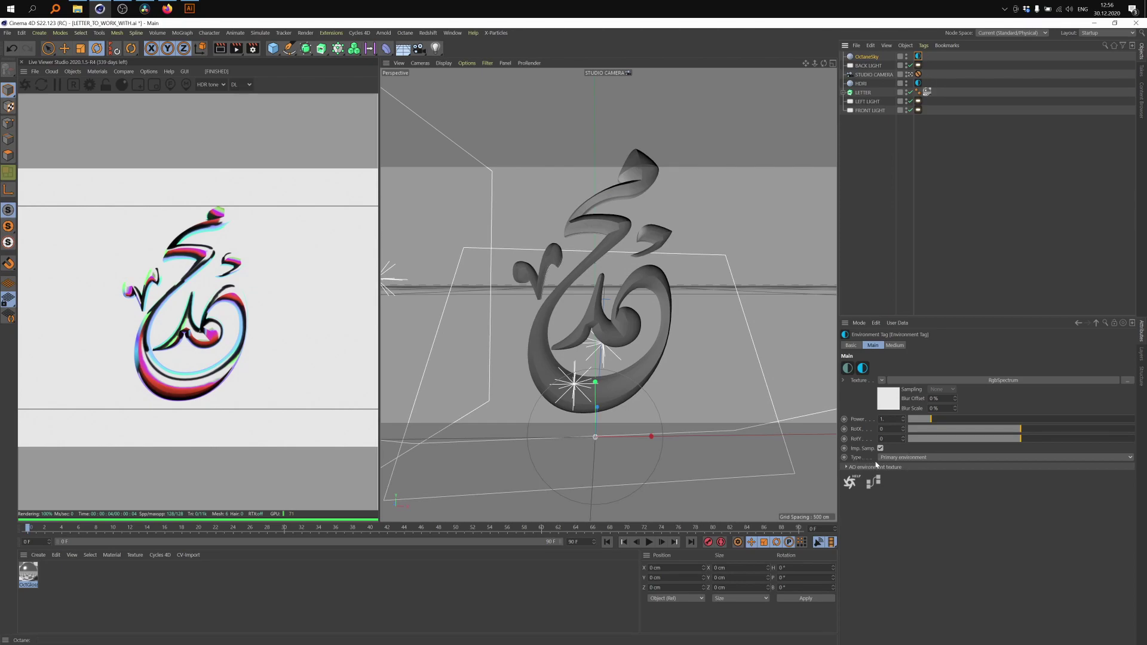
left_click(897, 458)
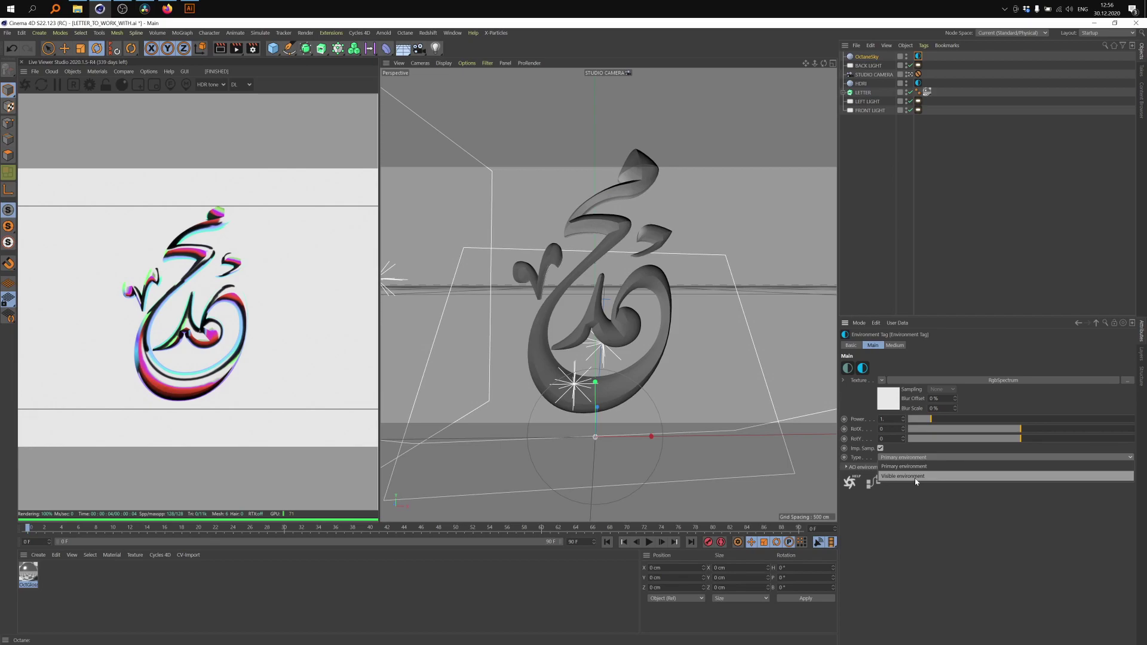
left_click(916, 477)
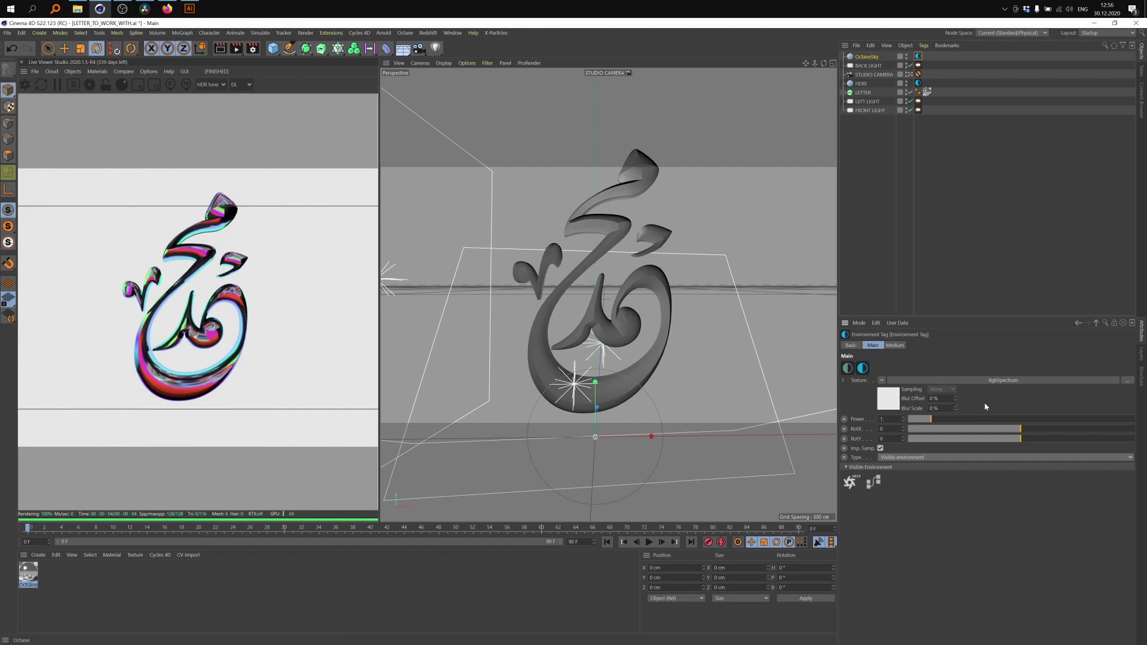
- Set the RgbSpectrum colour of the visible environment to black with value 0%
left_click(920, 381)
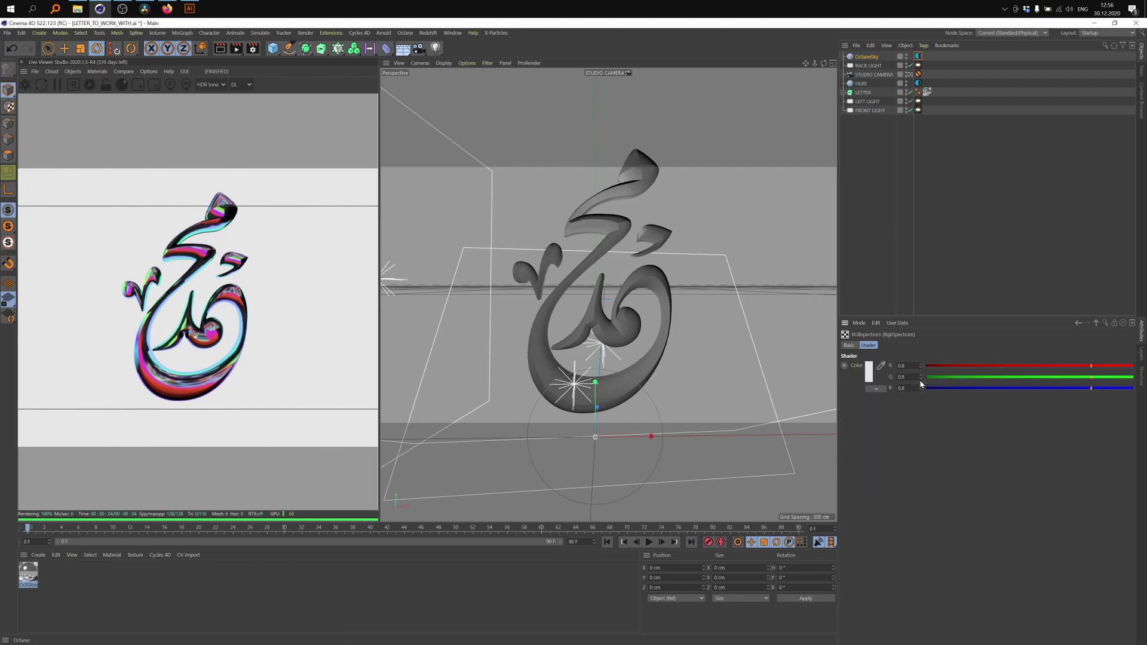
left_click(869, 374)
mouse_move(821, 390)
left_mouse_down()
mouse_move(872, 386)
mouse_move(823, 406)
left_mouse_up()
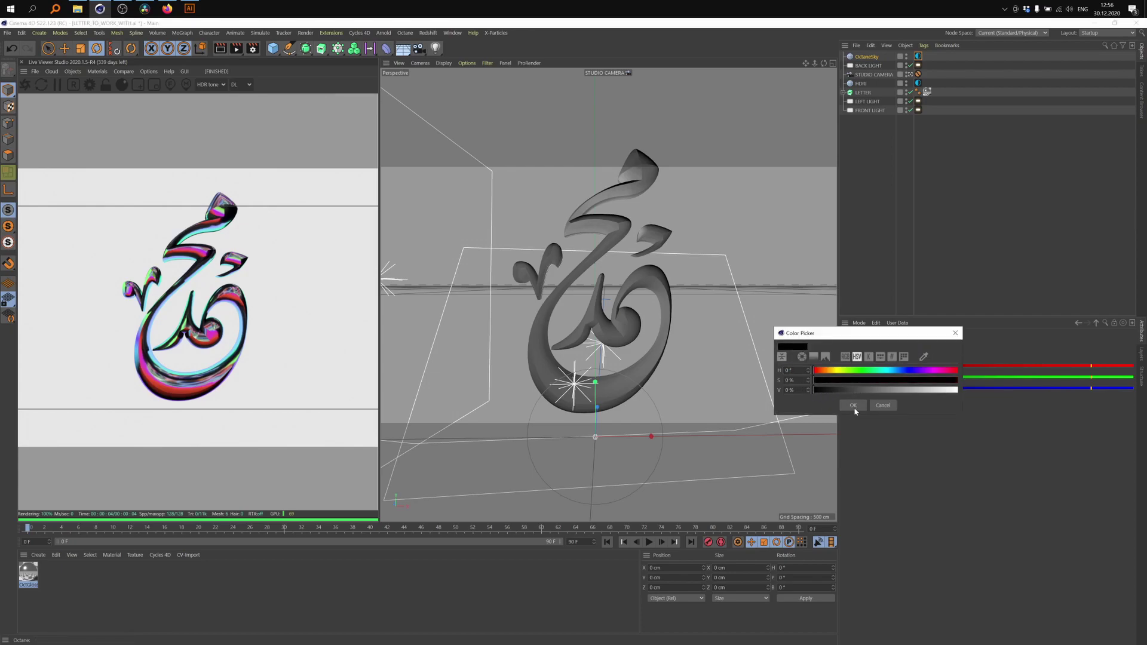
left_click(854, 405)
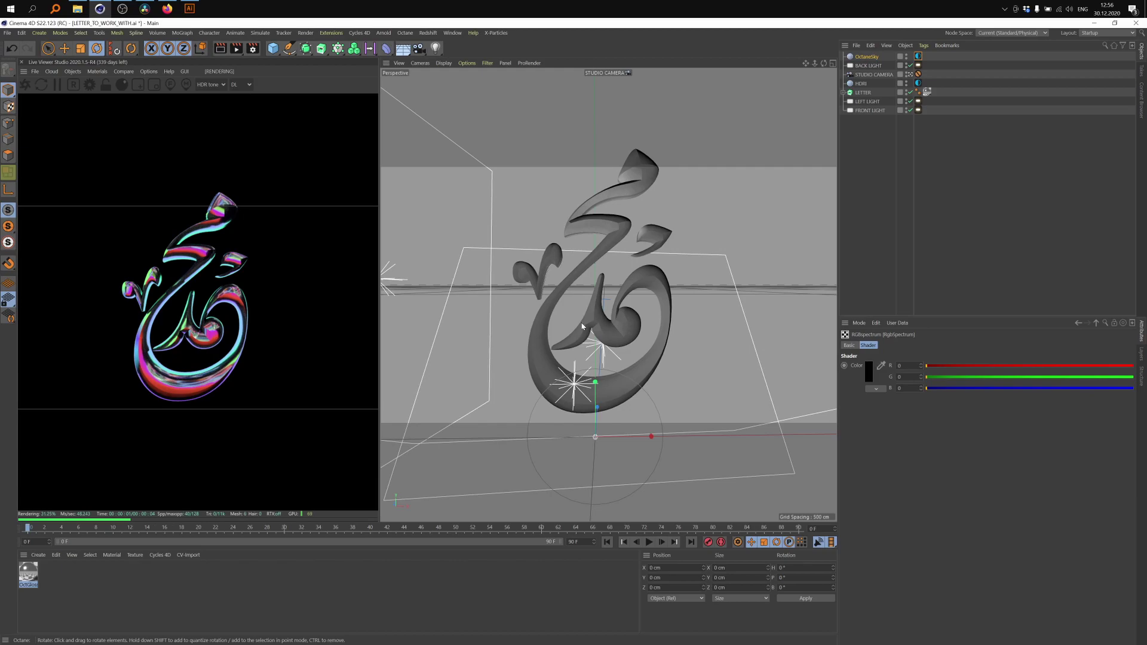
left_click(930, 127)
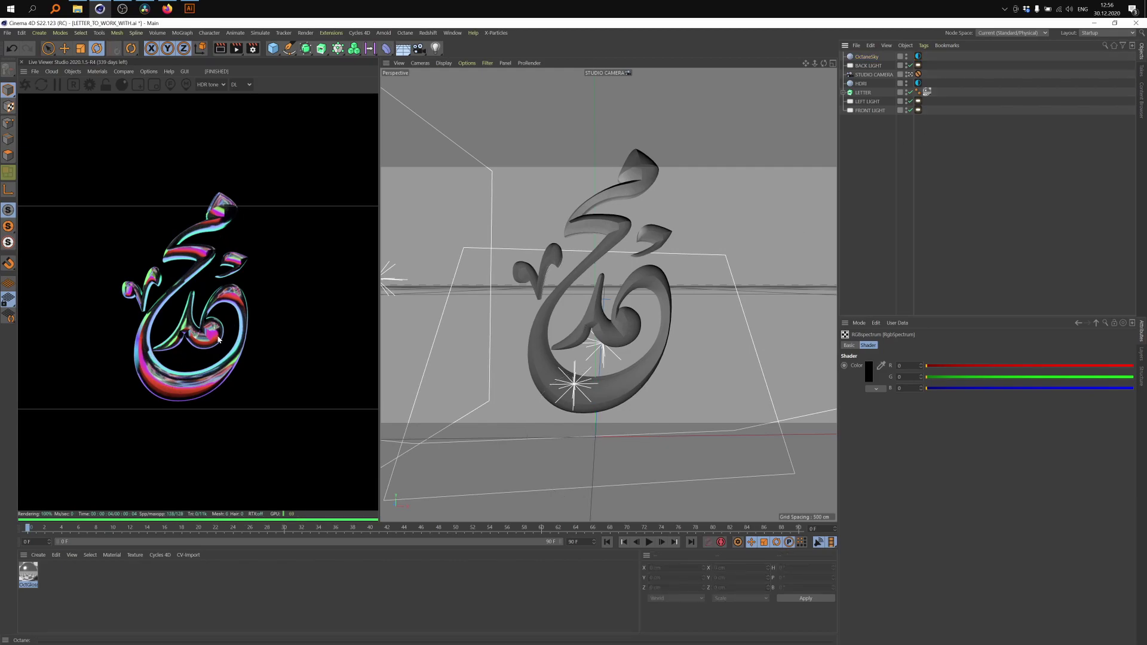
- Set the LETTER extrusion's round bevel size to 0.6 cm after trying thicker and thinner bevels
left_click(865, 93)
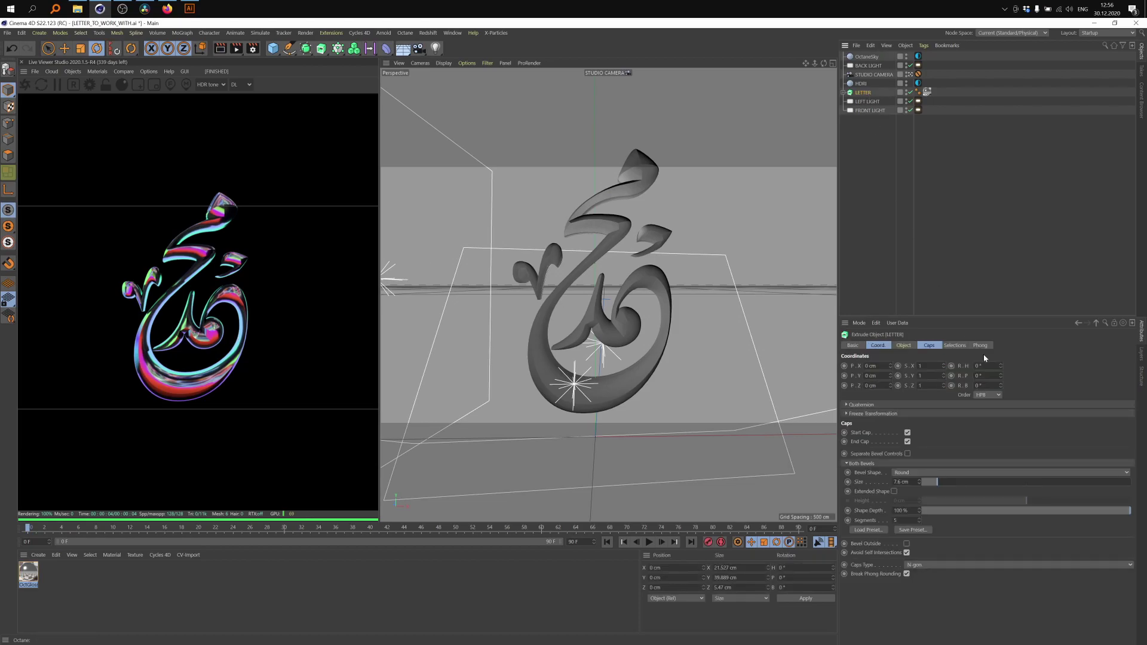
left_click_drag(939, 483, 926, 484)
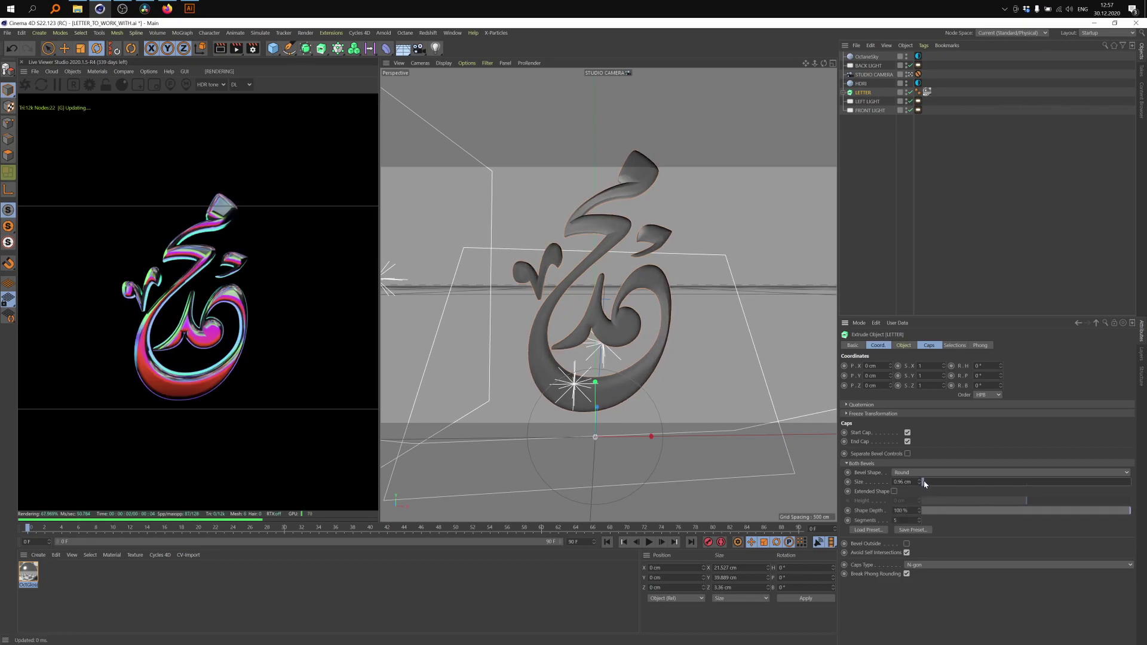
left_click_drag(924, 480, 922, 481)
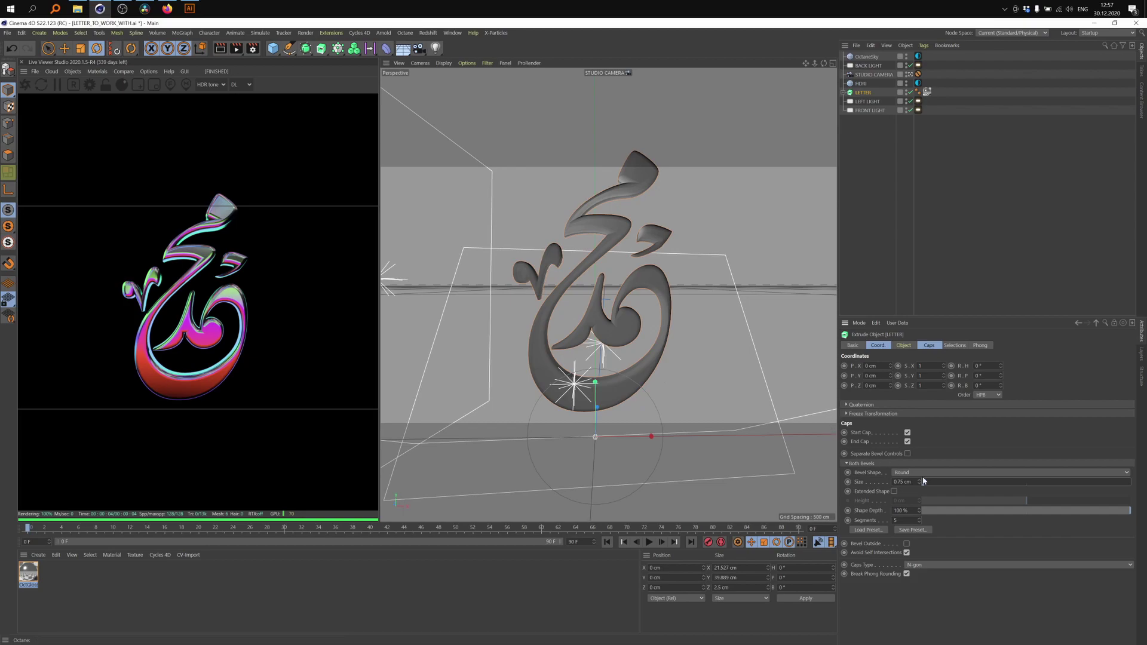
left_click_drag(930, 479, 963, 482)
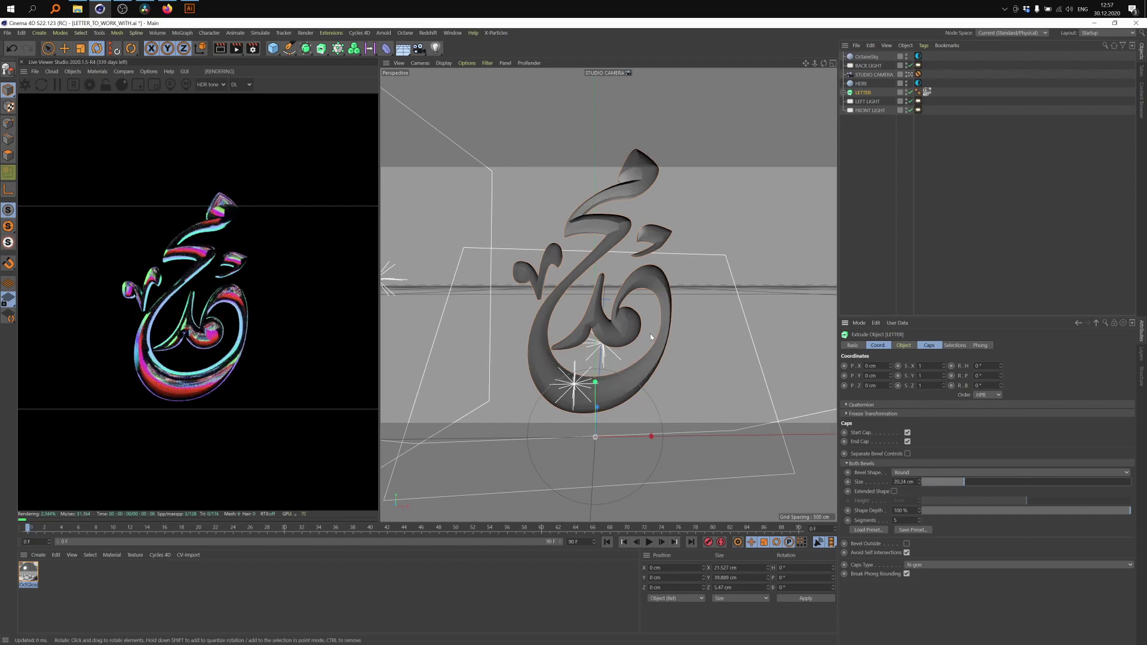
left_click_drag(652, 335, 568, 350, "alt")
left_click_drag(964, 482, 944, 485)
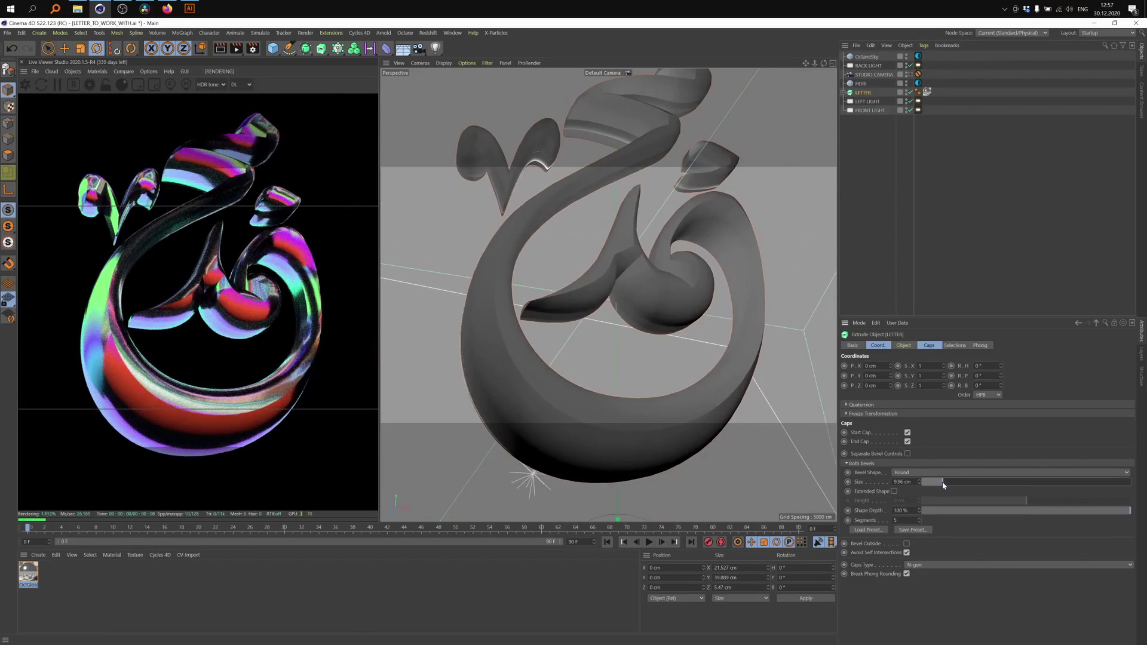
left_click_drag(687, 400, 770, 418, "alt")
left_click_drag(927, 482, 921, 487)
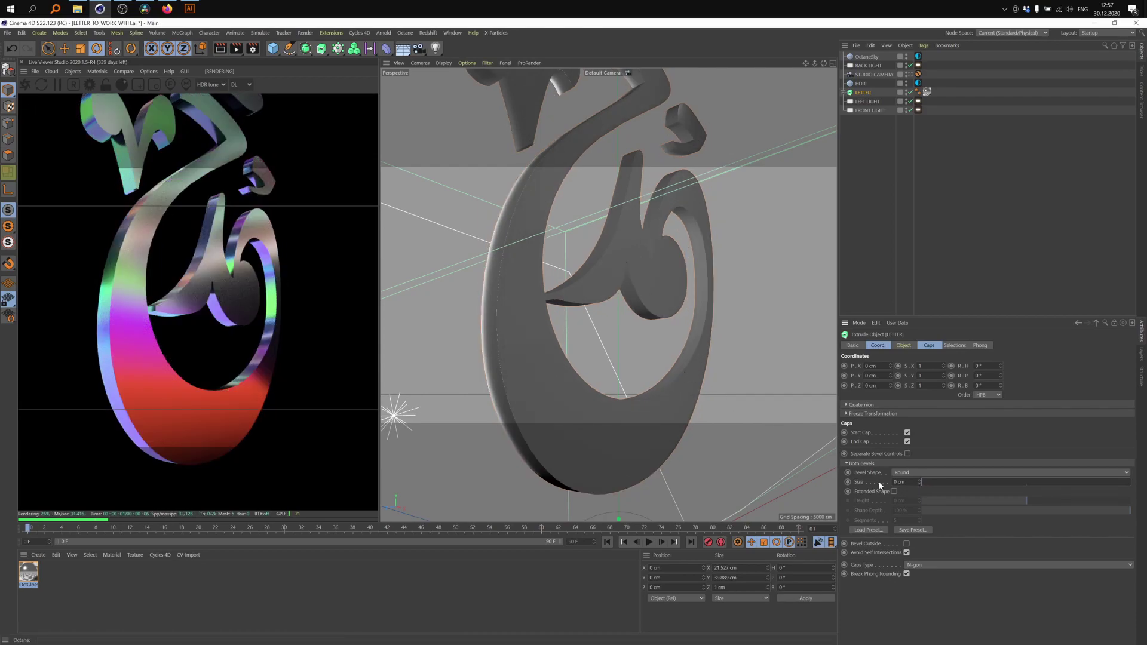
left_click_drag(919, 484, 923, 481)
left_click_drag(574, 342, 657, 335, "alt")
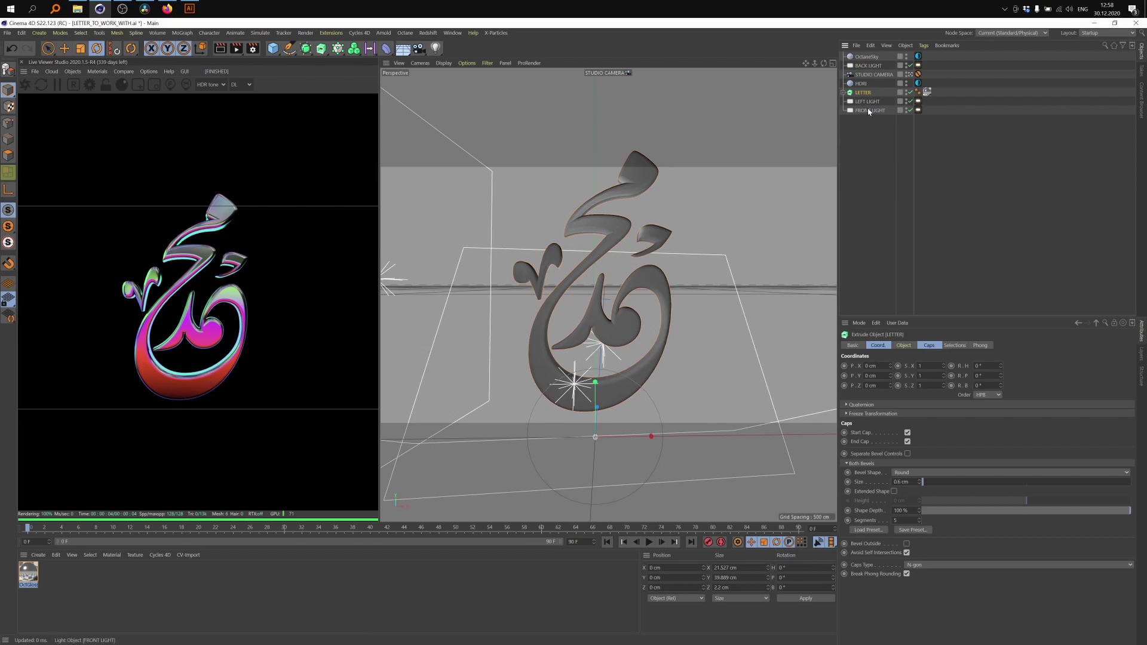
- Recolour the orange-red knot at about 71% of the FRONT LIGHT gradient to turquoise
left_click(920, 113)
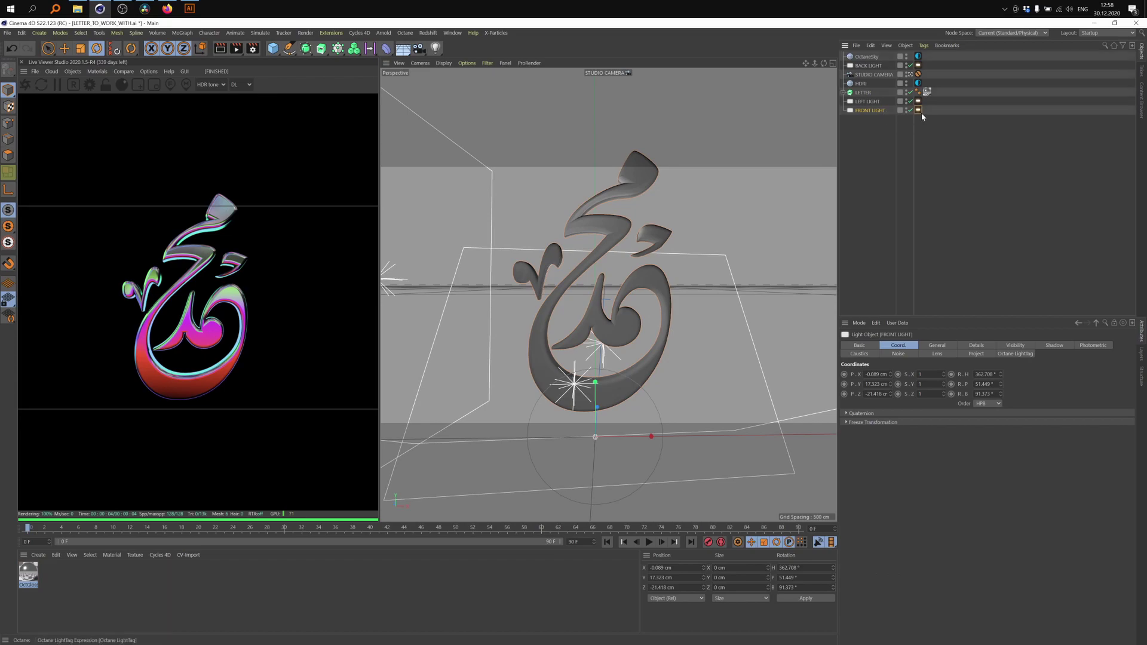
left_click(921, 113)
left_click(1023, 387)
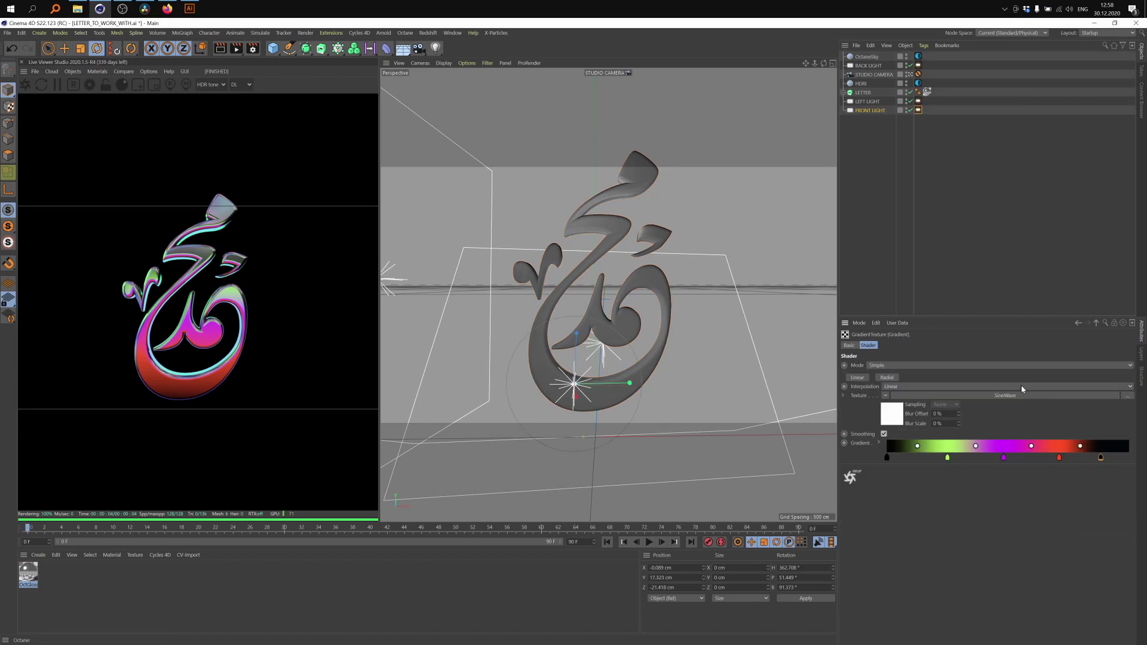
left_click(1062, 460)
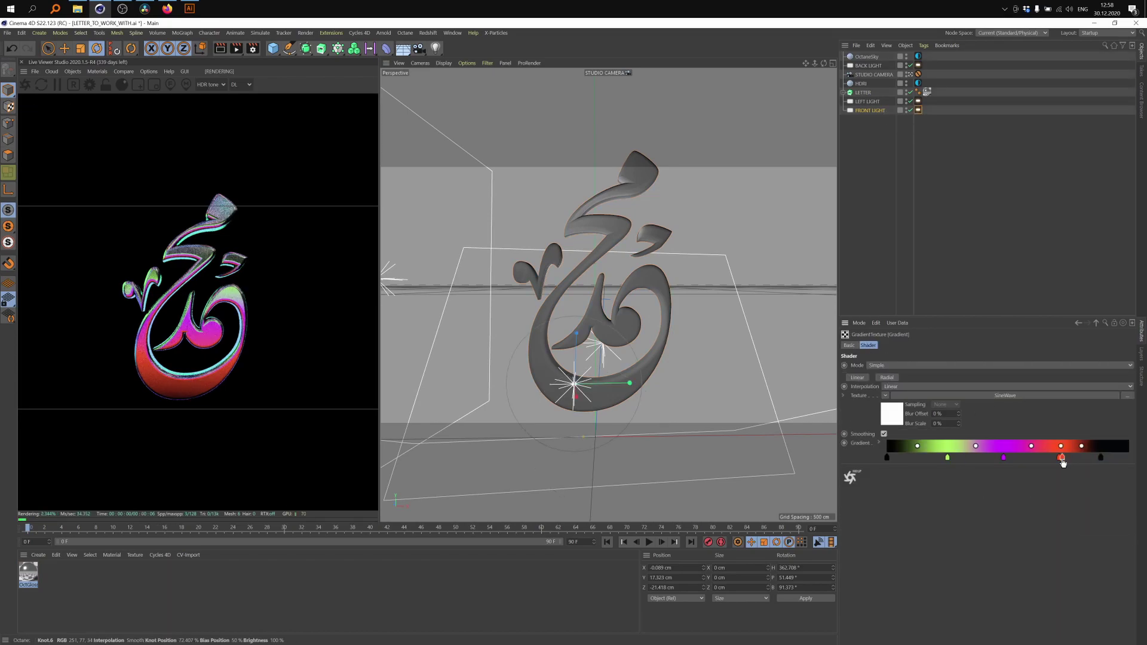
double_click(1061, 460)
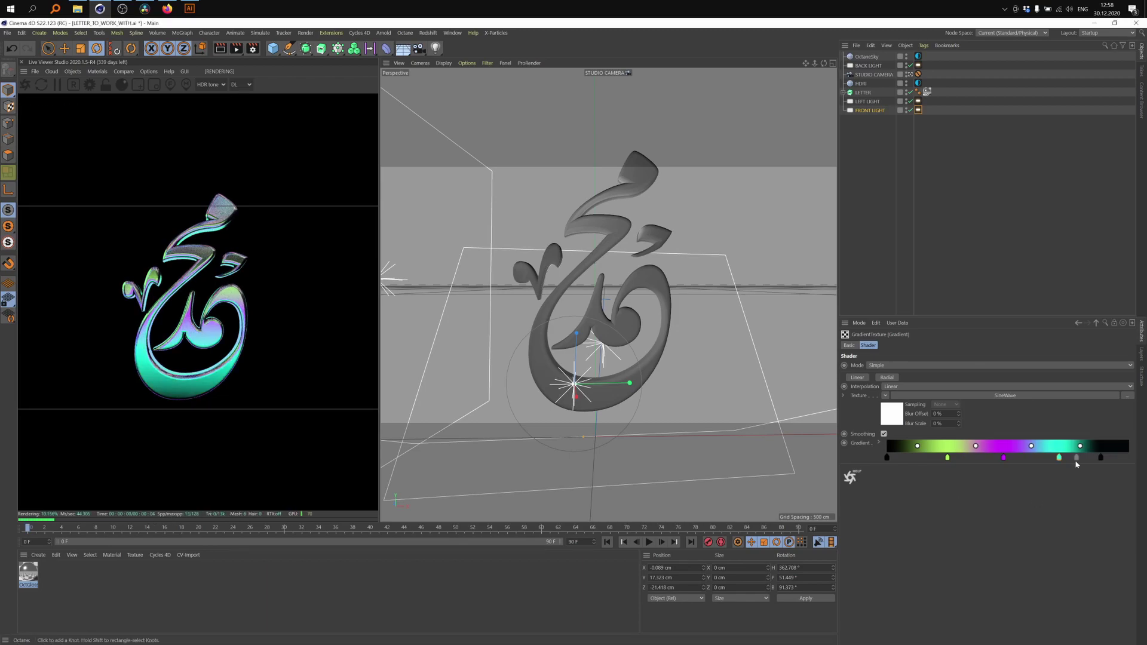
- Arrange the FRONT LIGHT gradient knots as black 26%, blue 39%, yellow-green 52%, salmon 64%, green 78% and black 90%, all approximate
mouse_move(1005, 460)
left_mouse_down()
mouse_move(1041, 461)
mouse_move(996, 461)
left_mouse_up()
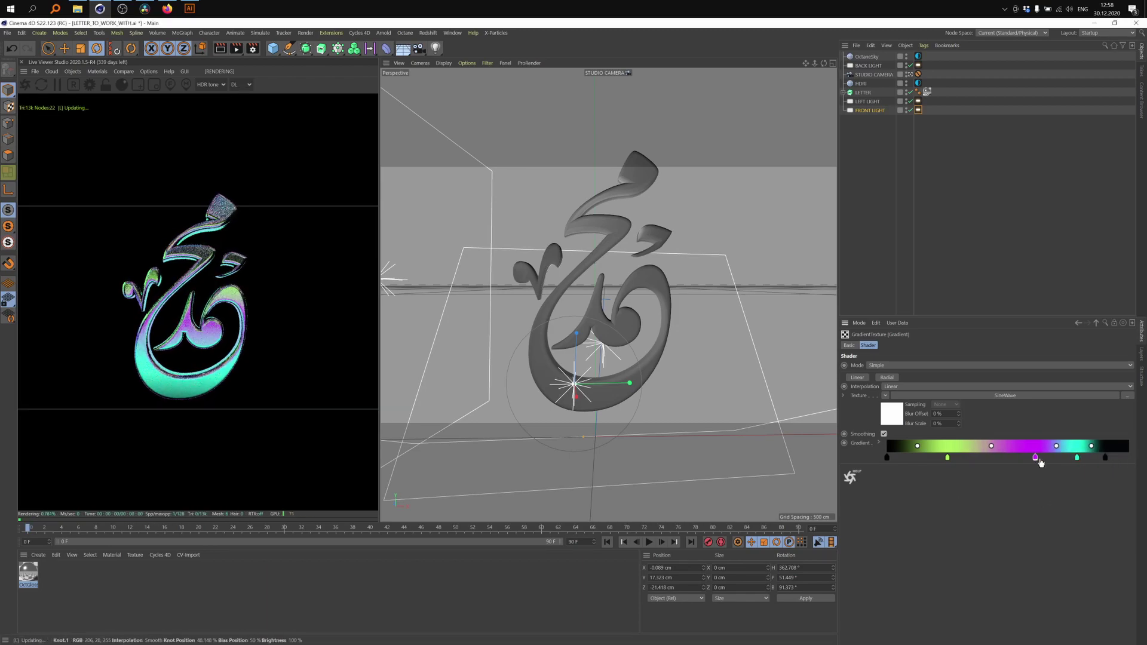
left_click_drag(948, 460, 991, 465)
double_click(995, 460)
left_click(979, 500)
double_click(1043, 460)
left_click(1028, 499)
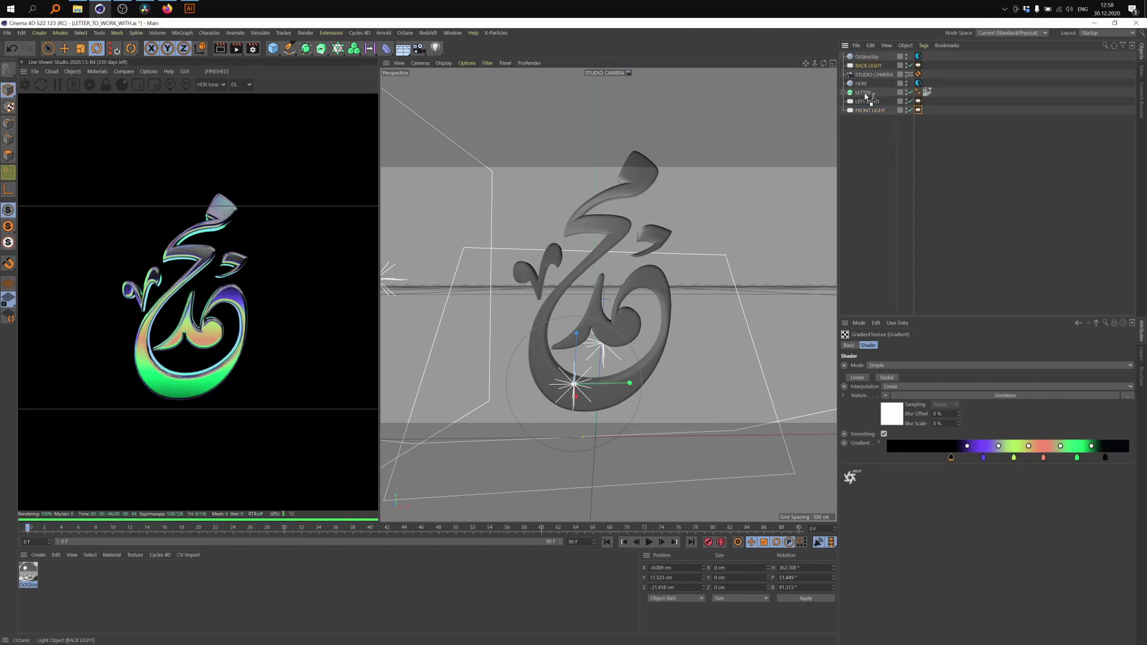
- Move BACK LIGHT directly below LETTER in the object list and disable the FRONT, LEFT and BACK lights
left_click_drag(864, 99, 865, 98)
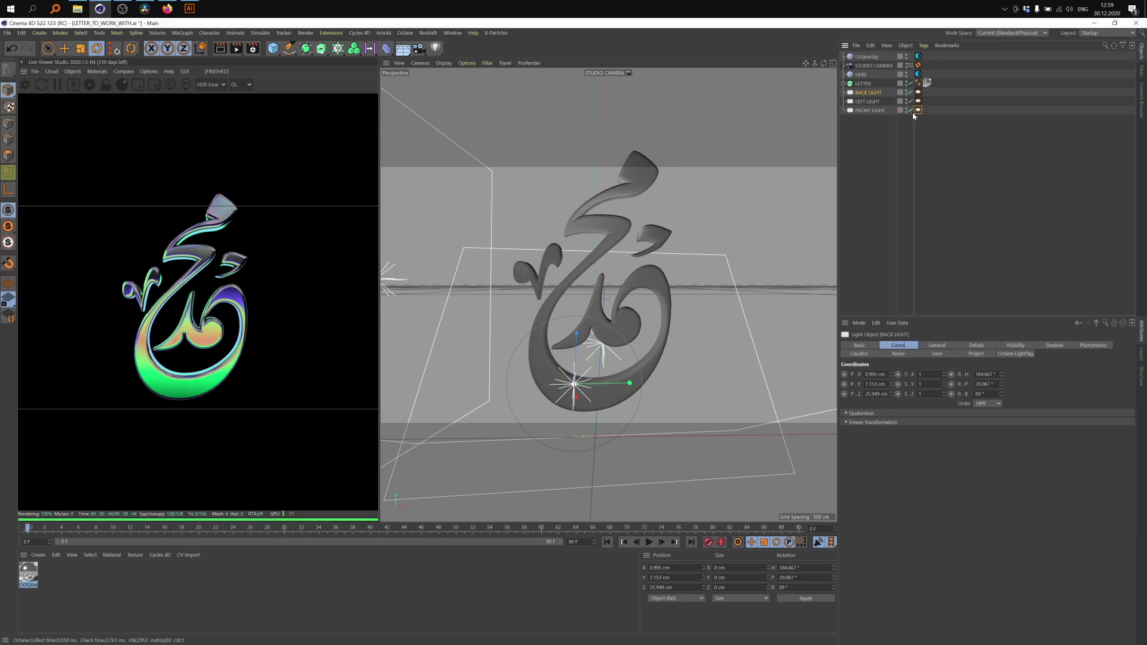
left_click(910, 110)
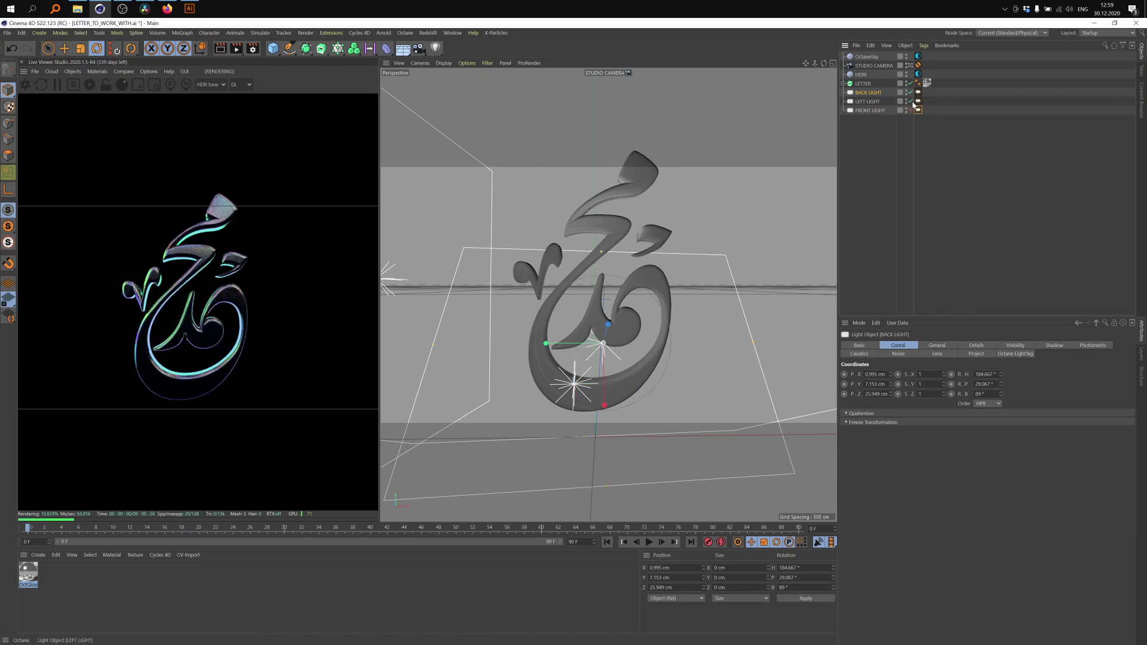
left_click(910, 101)
left_click(910, 92)
- Try different heading rotations on the HDRI sky and reset its heading to 0°
left_click(918, 65)
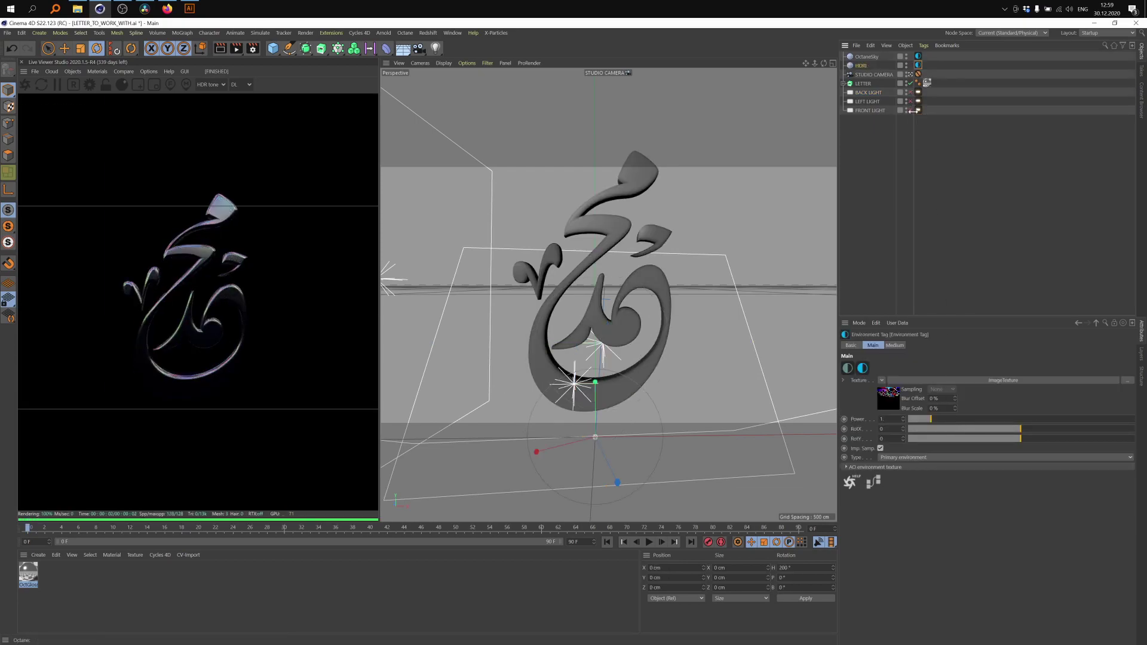
left_click(861, 66)
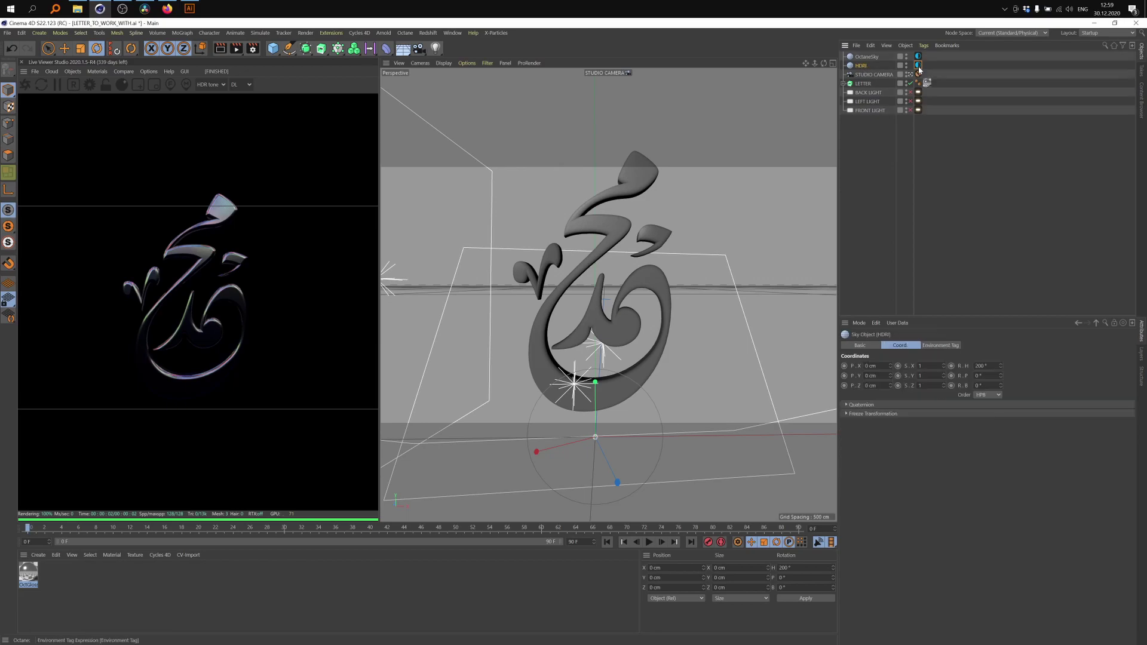
left_click(919, 66)
left_click(861, 66)
right_click(1001, 366)
left_click_drag(1001, 366, 1002, 273)
left_click_drag(1001, 366, 1003, 349)
right_click(1002, 367)
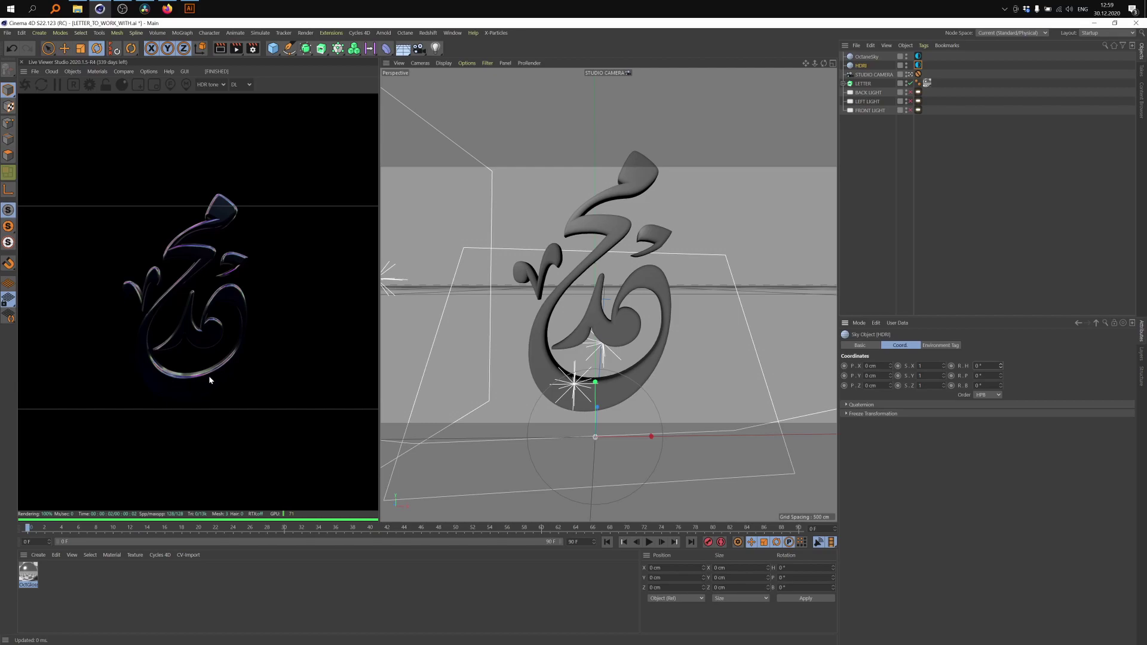
- Re-enable BACK LIGHT and recolour the end knot of its light gradient
left_click(910, 93)
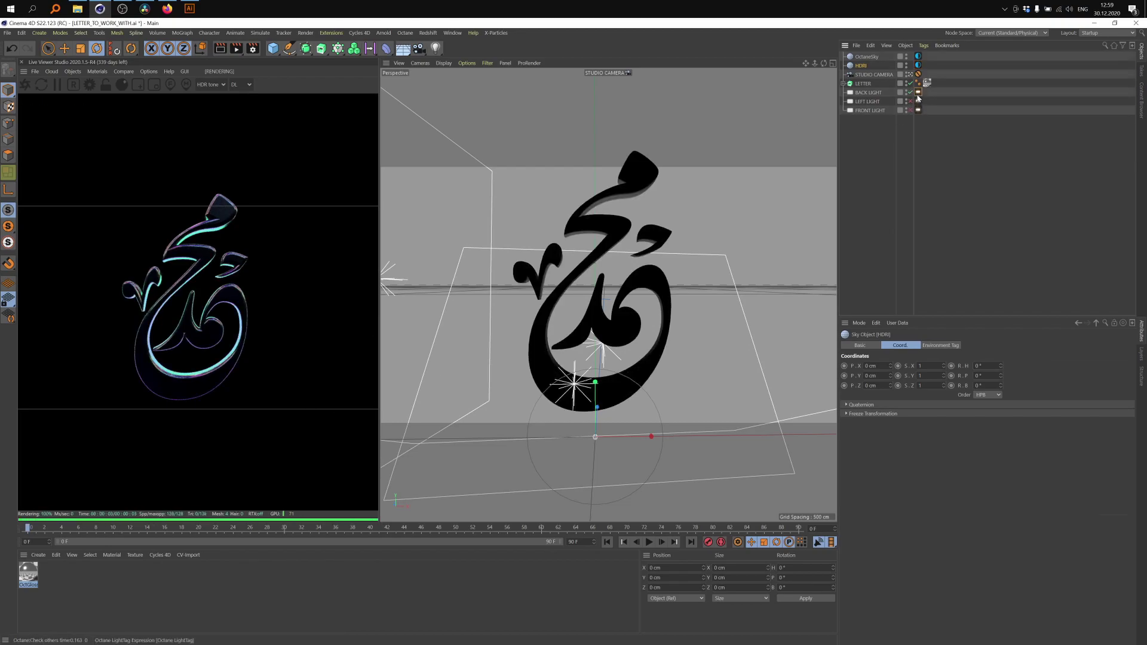
left_click(918, 93)
left_click(974, 387)
double_click(1127, 458)
left_click_drag(1070, 487, 995, 488)
left_click(1037, 502)
- Arrange the BACK LIGHT gradient with black at 0%, green at about 13%, light blue at 24%, purple at 41% and black at 95%
left_click_drag(887, 458, 921, 459)
double_click(888, 459)
left_click(876, 503)
left_click_drag(1072, 458, 1032, 459)
left_click_drag(1129, 458, 945, 460)
left_click_drag(1009, 459, 987, 460)
left_click_drag(1051, 459, 1117, 461)
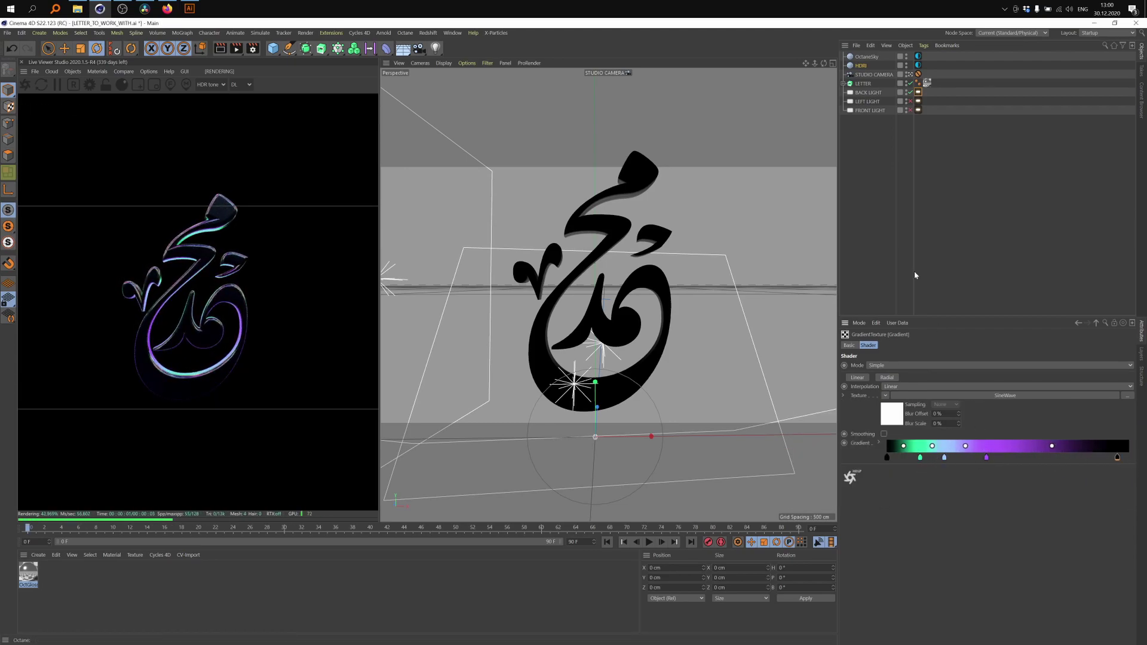
- Re-enable LEFT LIGHT and FRONT LIGHT, and add a blue knot at about 84% of the FRONT LIGHT gradient
left_click(911, 103)
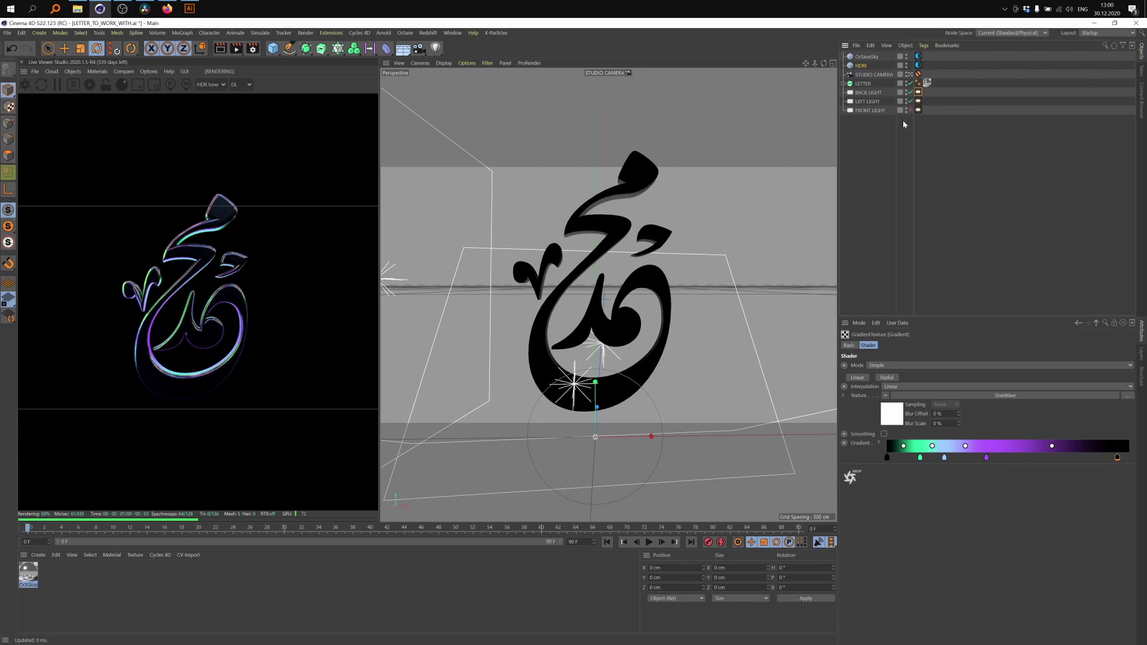
left_click(909, 111)
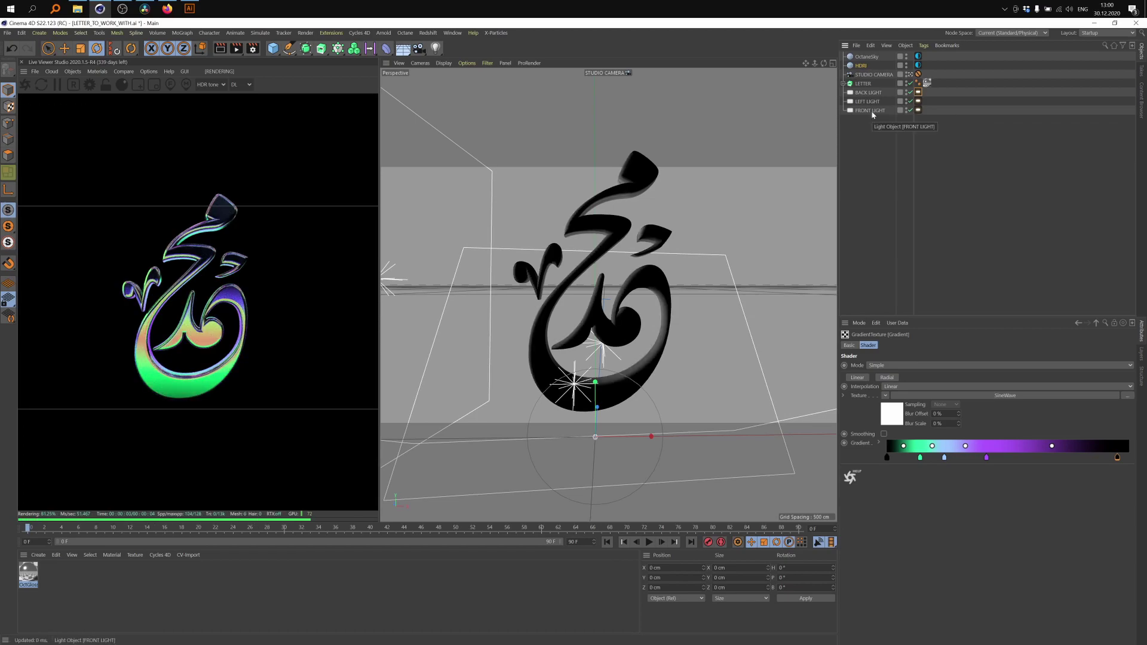
left_click(918, 109)
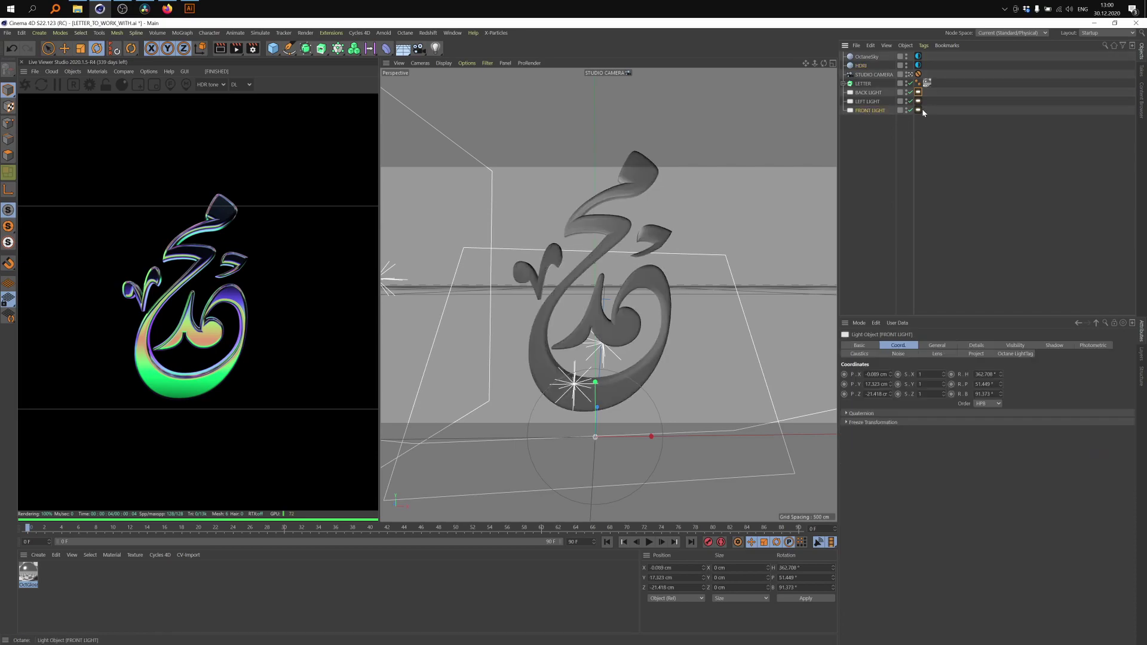
left_click(1006, 386)
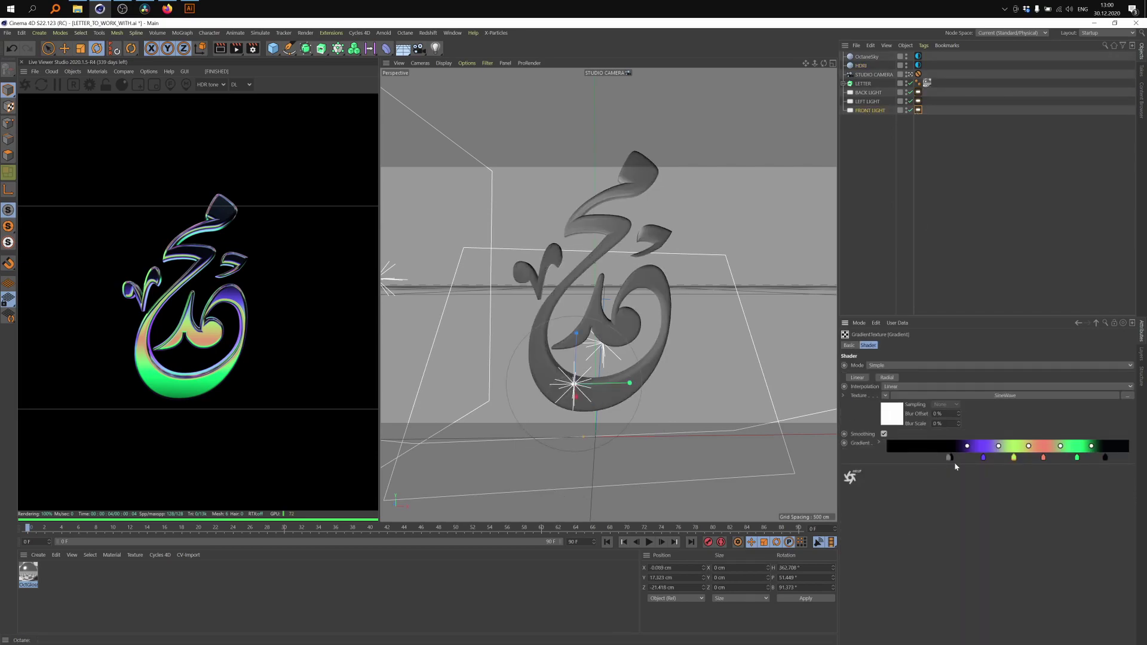
double_click(1092, 458)
left_click_drag(1091, 466, 1115, 487)
left_click(1036, 501)
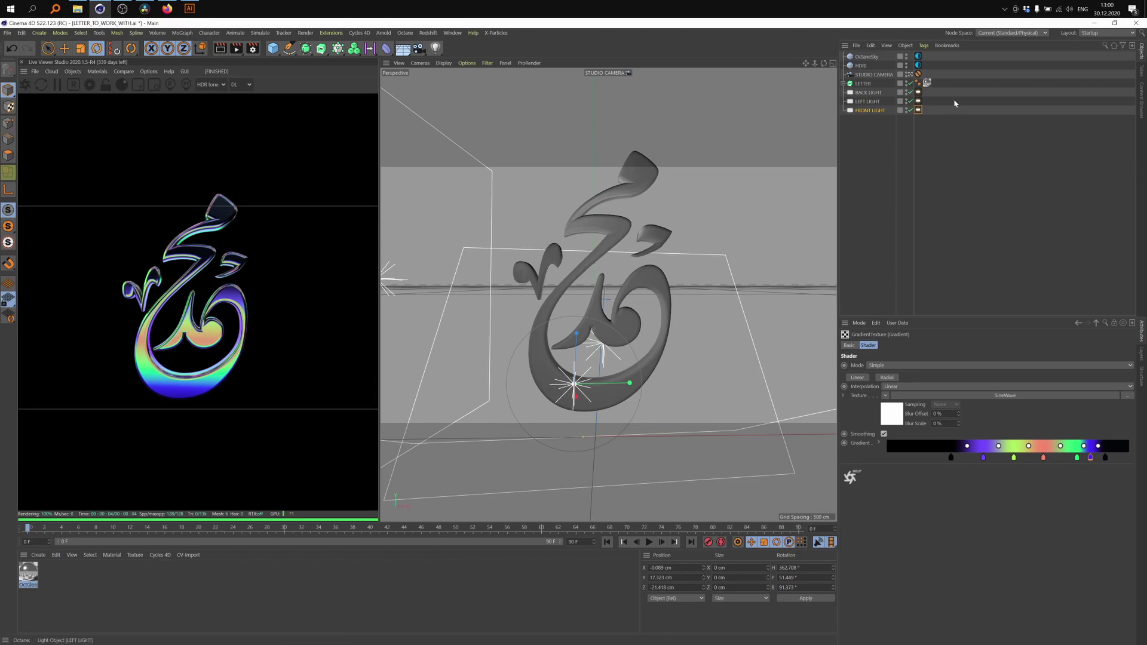
- Duplicate LEFT LIGHT and rename the copy RIGHT LIGHT
left_click(867, 110)
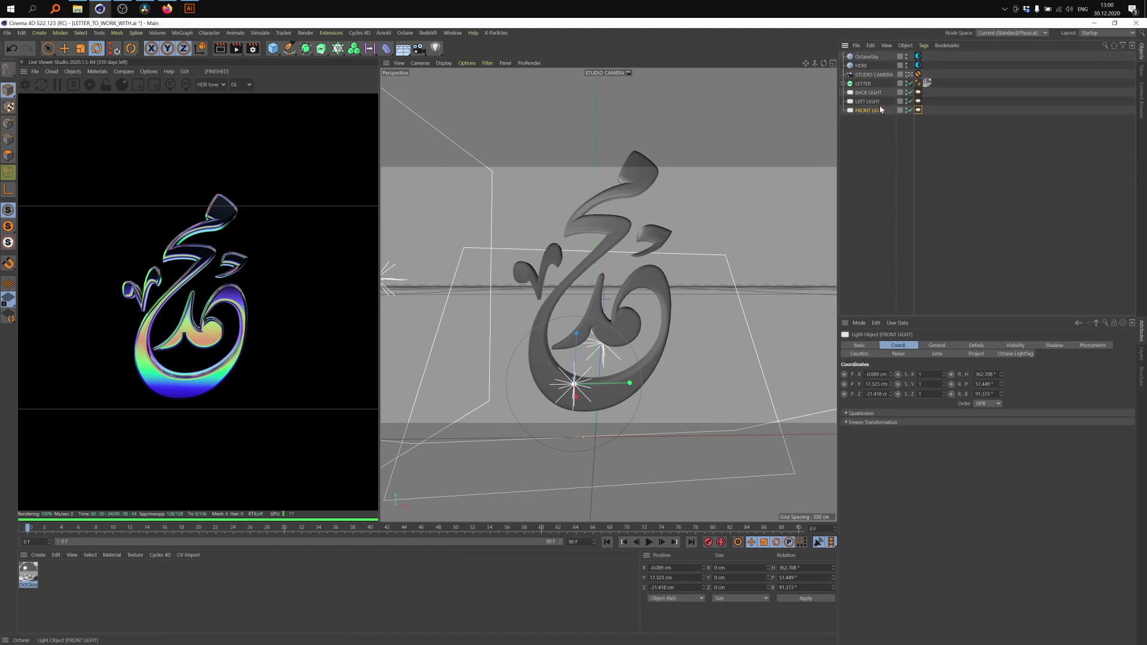
left_click_drag(863, 123, 863, 117, "ctrl")
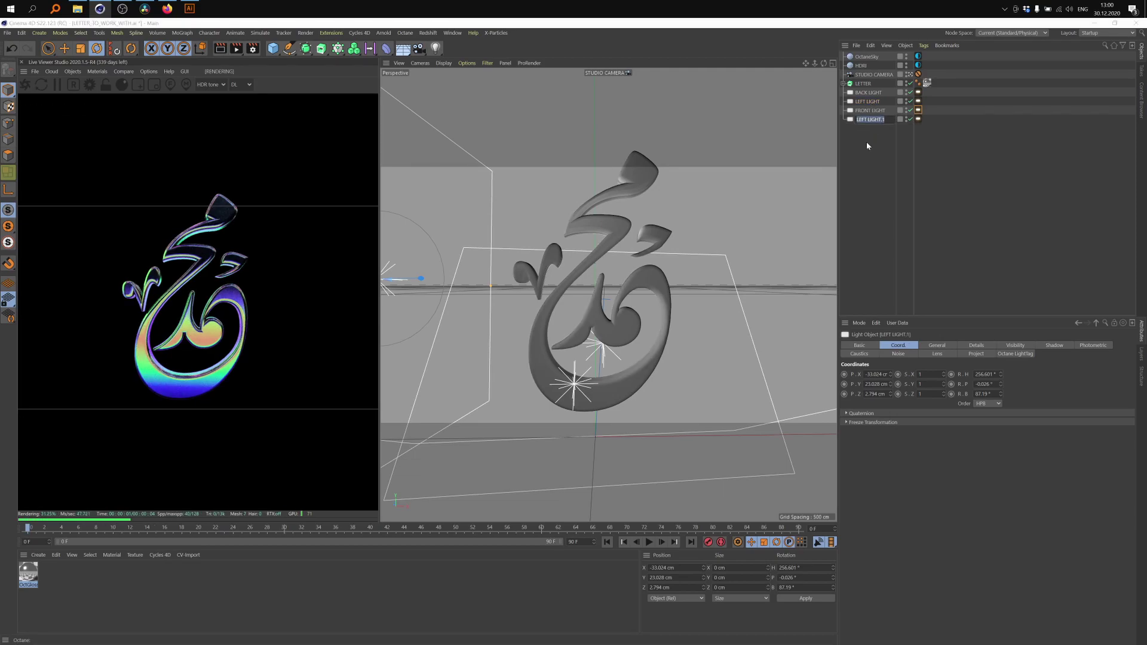
type("RIGHT LIGHT")
key("Return")
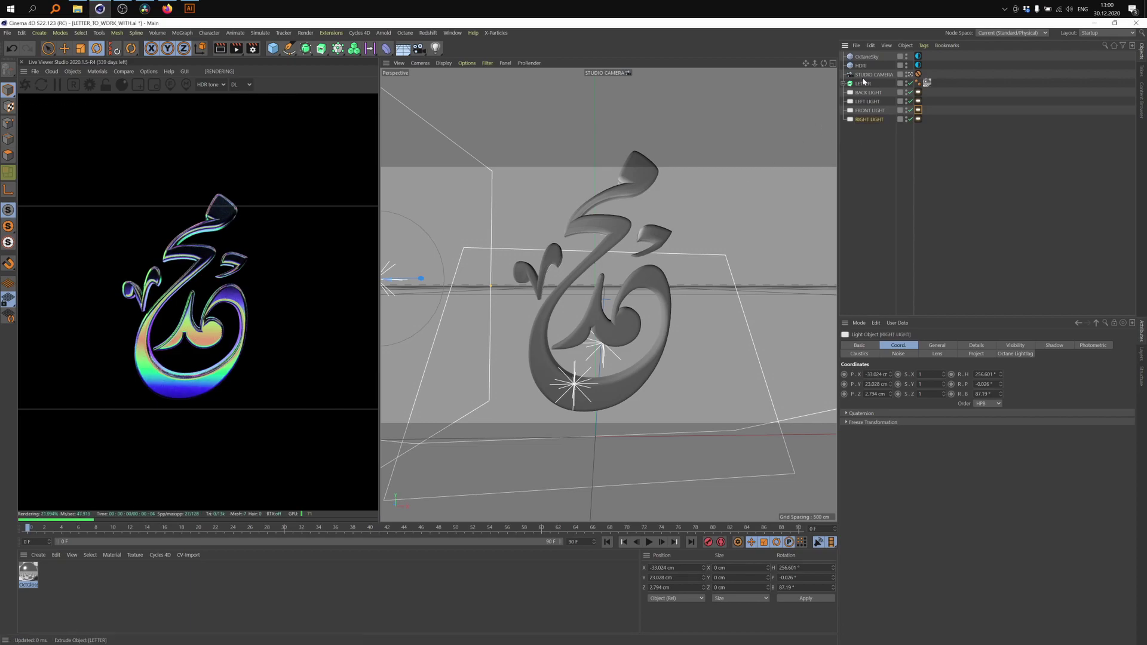
- Place RIGHT LIGHT on the letter's right side at about X 26, Y 23, Z -11 cm and turn it to about 66° heading
left_click(911, 75)
left_click_drag(621, 239, 562, 330, "alt")
scroll(672, 221, "down", 6)
left_click_drag(622, 227, 676, 263)
key("e")
mouse_move(746, 239)
left_mouse_down("alt")
mouse_move(657, 244)
mouse_move(742, 241)
left_mouse_up("alt")
key("r")
left_click_drag(688, 268, 732, 269)
key("e")
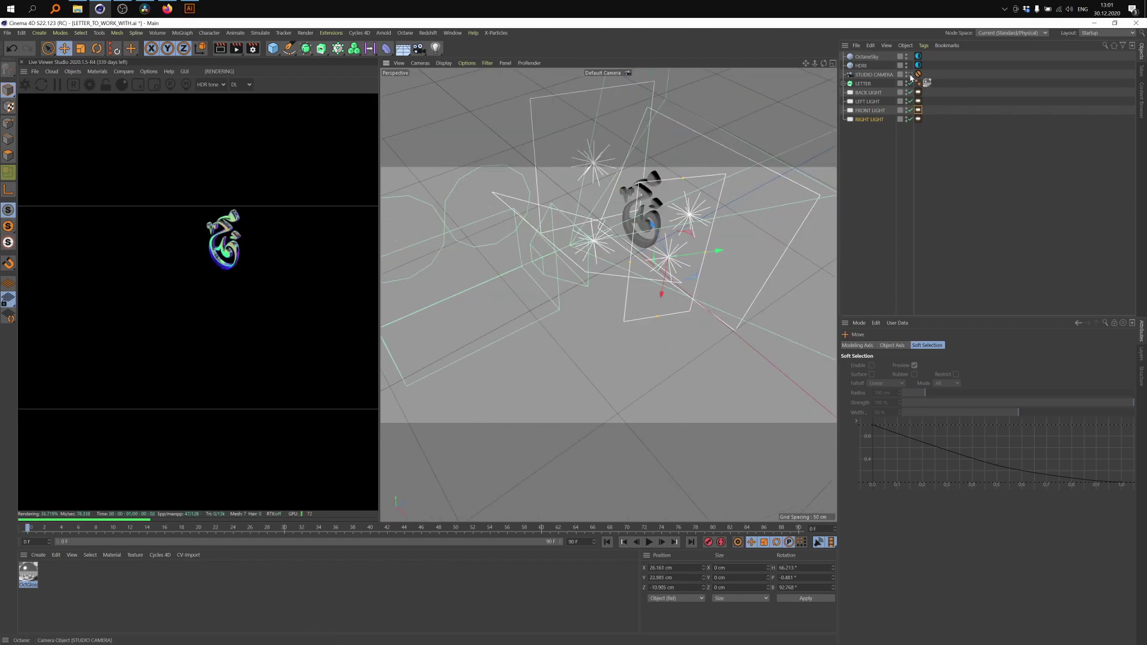
left_click(911, 76)
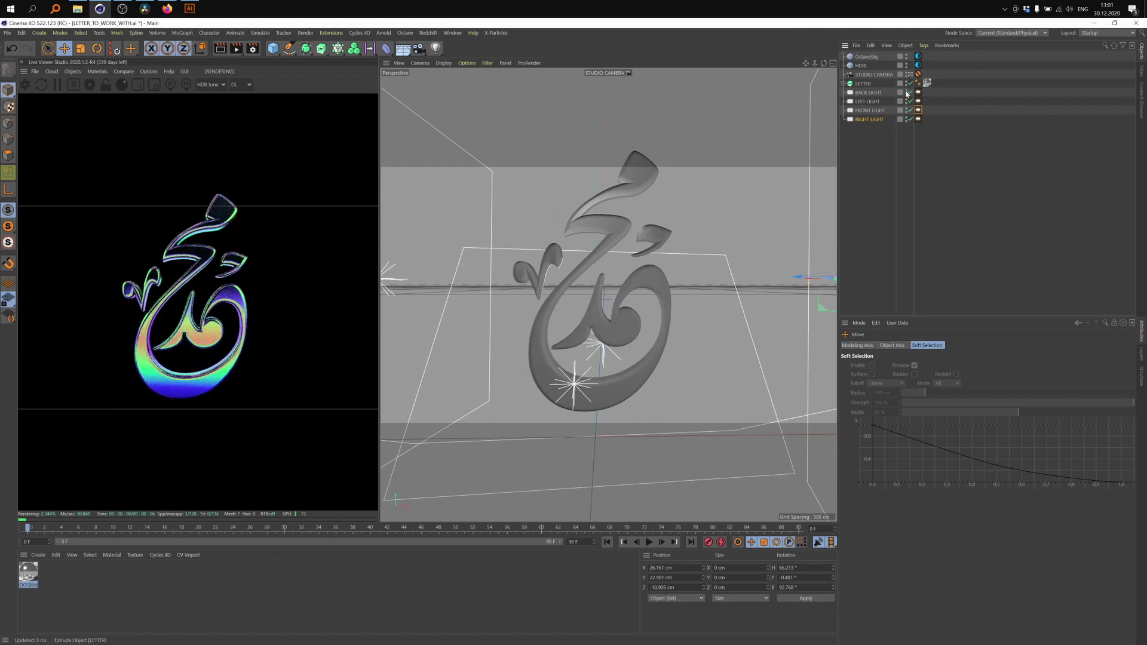
- Raise RIGHT LIGHT to the letter's upper right, at about X 22, Y 34, Z -8 cm
left_click(916, 121)
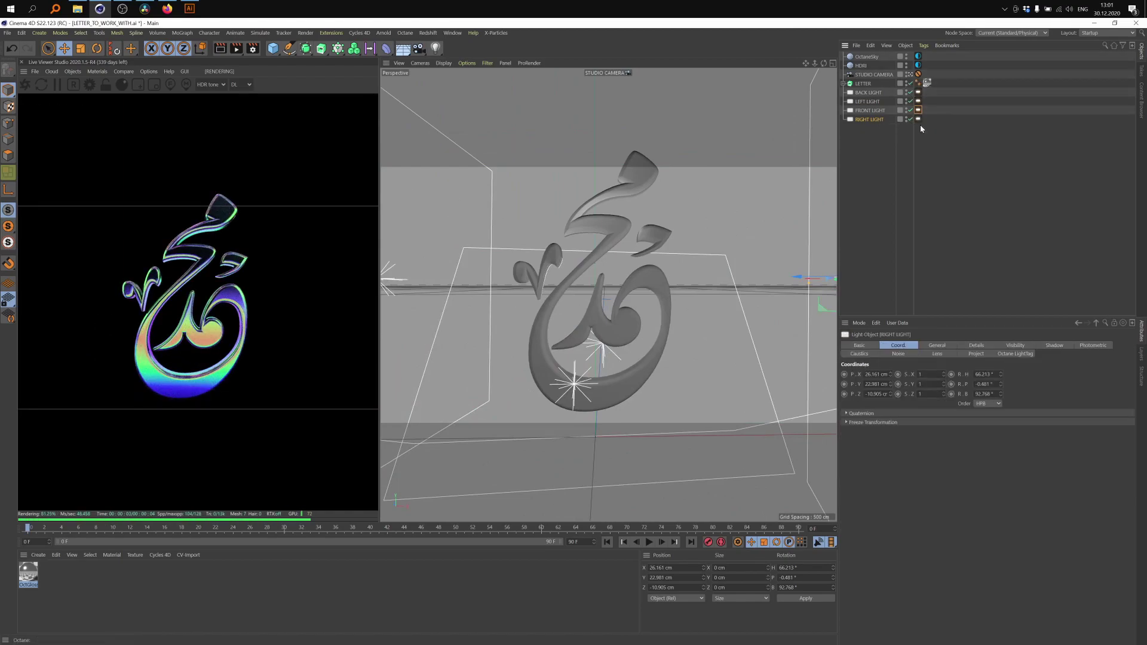
left_click(918, 119)
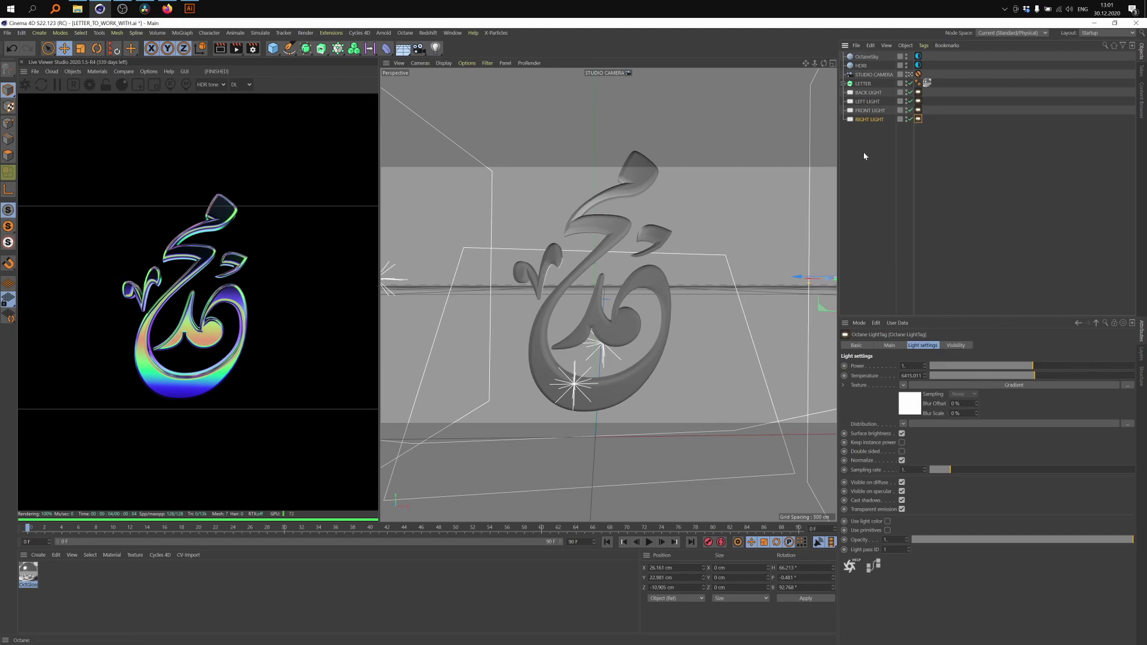
left_click_drag(828, 316, 811, 227)
- Recolour the green knot of the RIGHT LIGHT gradient red, and replace the purple knot with the light-blue one at about 65%
left_click(1014, 385)
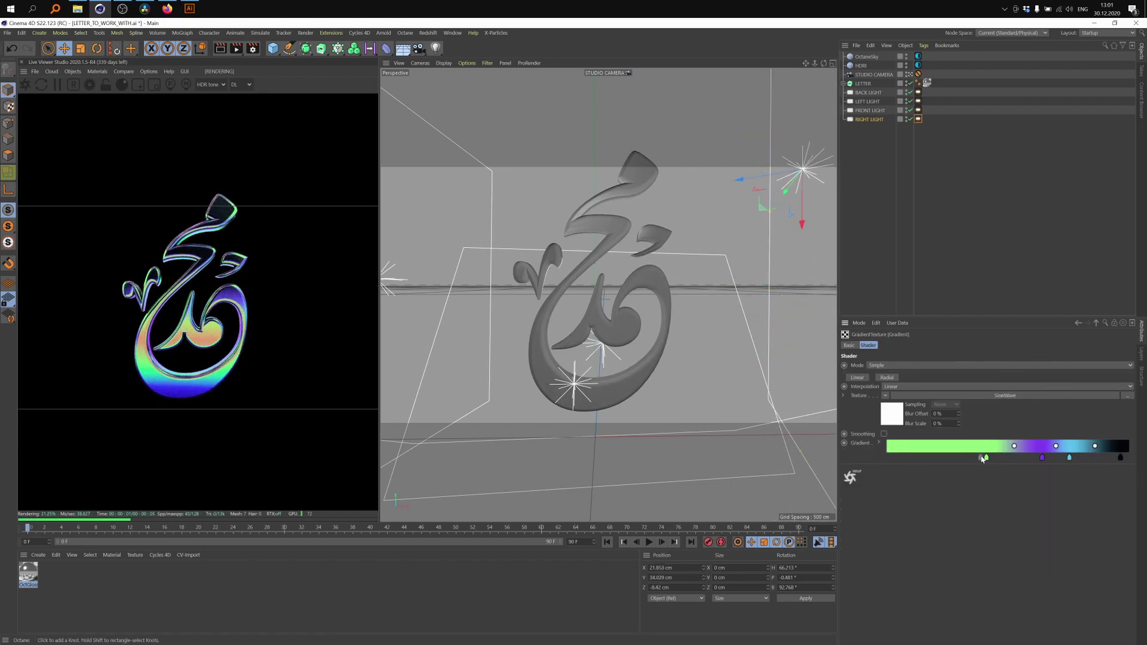
double_click(986, 458)
left_click(968, 500)
double_click(987, 459)
left_click_drag(1004, 478, 1052, 478)
left_click(968, 499)
mouse_move(1042, 458)
left_mouse_down()
mouse_move(1044, 502)
mouse_move(1045, 458)
left_mouse_up()
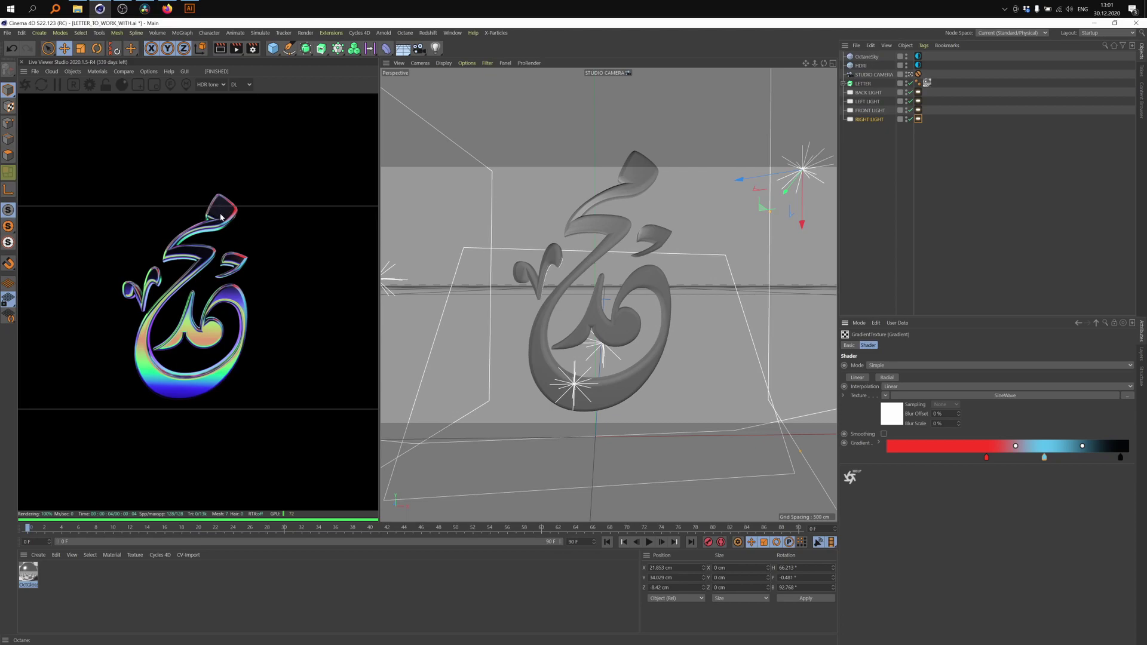
left_click(883, 111)
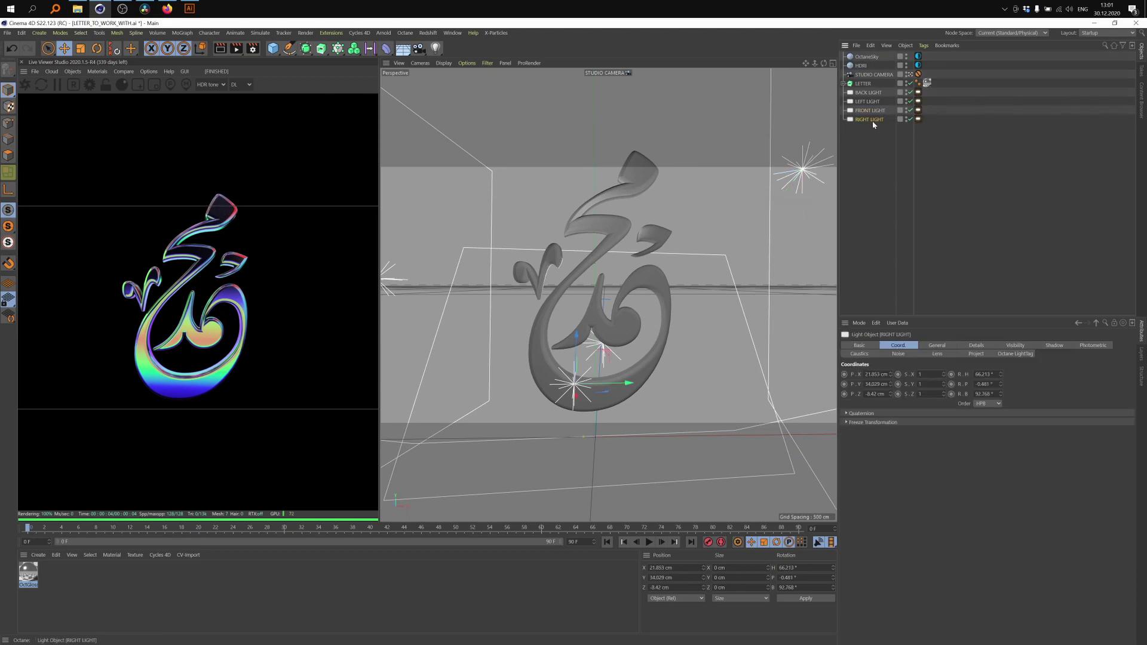
- Duplicate RIGHT LIGHT and rename the copy TOP LIGHT
left_click_drag(872, 133, 872, 128, "ctrl")
double_click(872, 128)
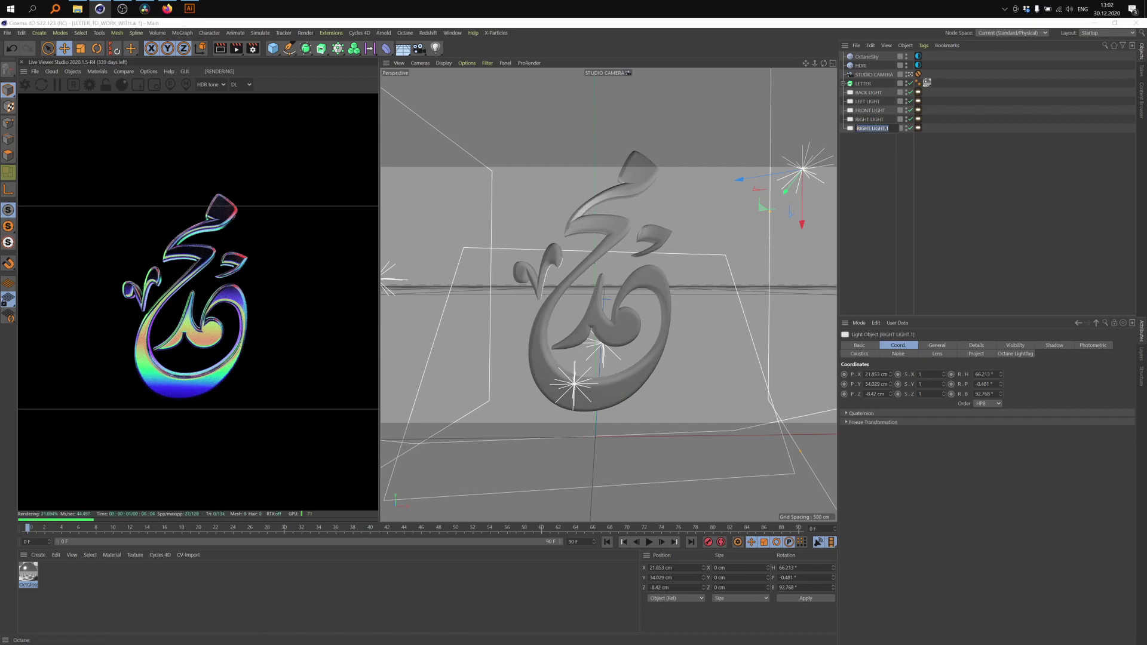
type("TOP LIGHT")
key("Return")
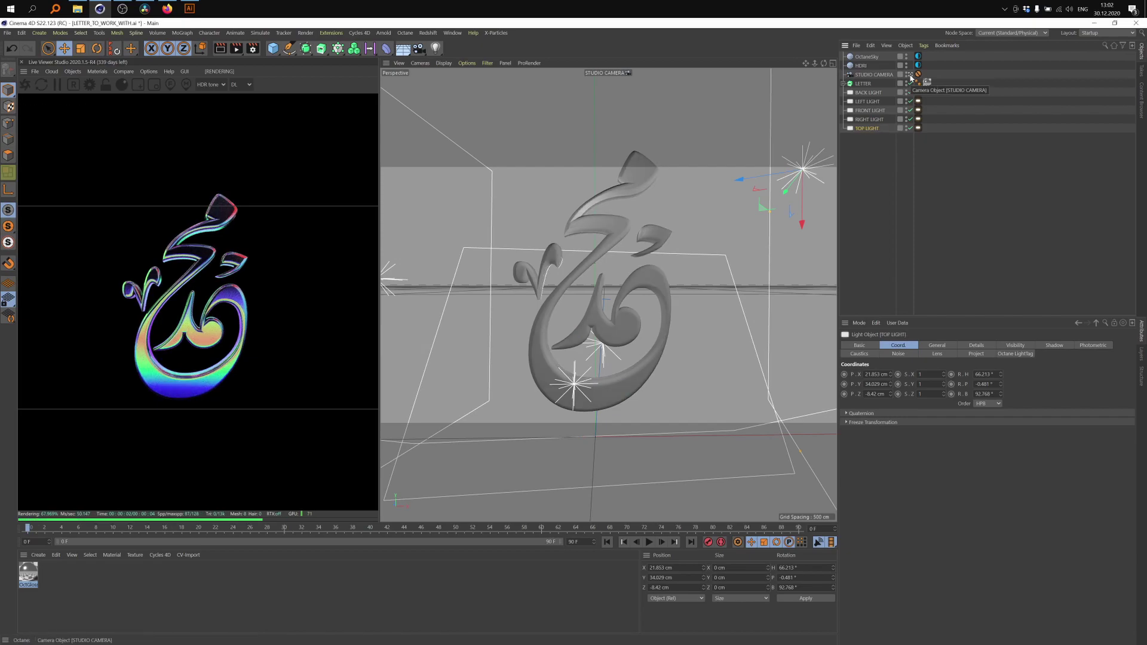
- Leave the studio camera view, then move TOP LIGHT in front of the letter at about X 13, Y 35, Z -29 cm with about -1° heading
left_click(910, 75)
scroll(661, 179, "down", 4)
left_click_drag(648, 227, 601, 213, "alt")
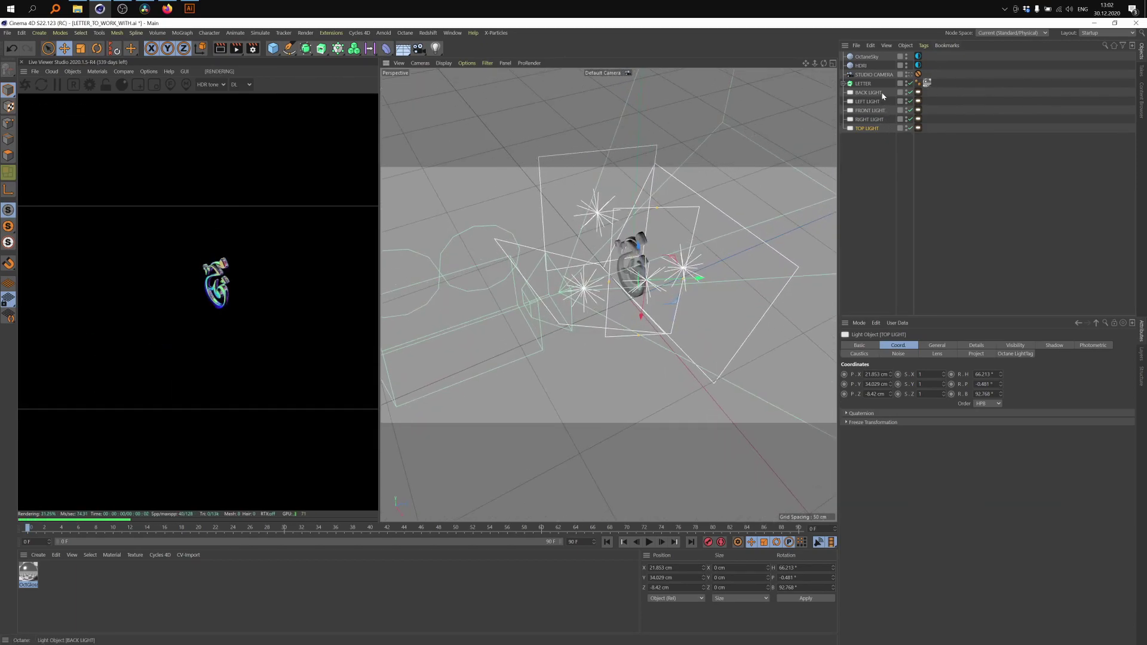
left_click_drag(684, 269, 583, 231)
key("r")
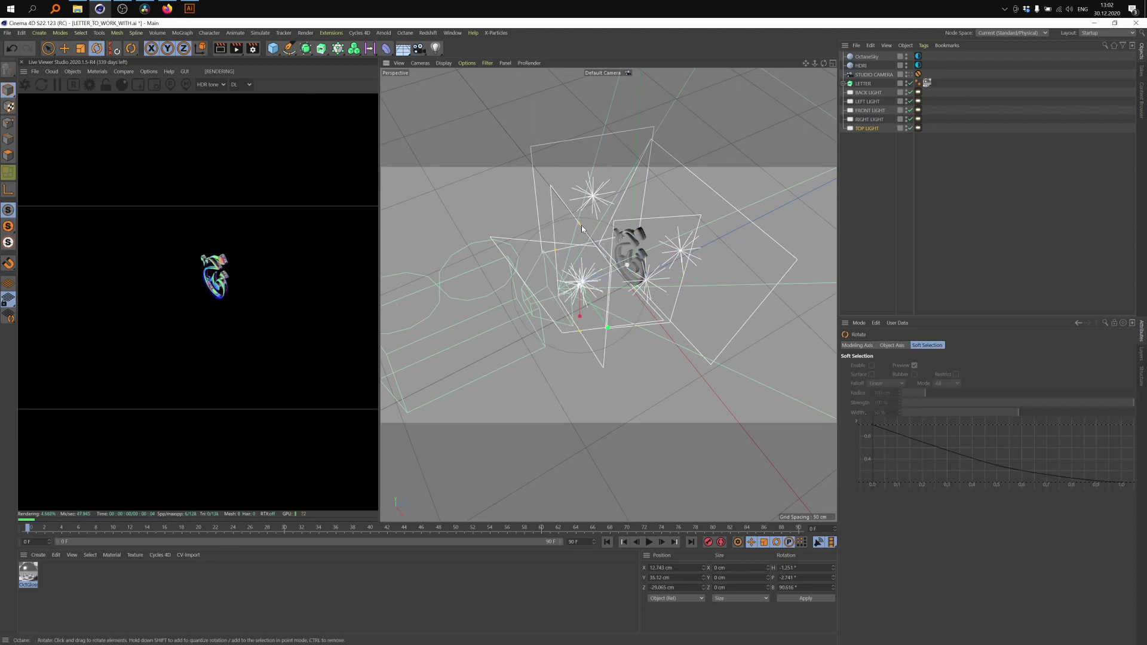
- Raise TOP LIGHT above the letter at about X 6, Y 46, Z -17 cm, tilt it toward the letter, and return to the studio camera view
key("e")
left_click_drag(602, 278, 616, 274)
left_click_drag(616, 274, 573, 248, "alt")
left_click_drag(574, 248, 603, 297, "alt")
middle_click_drag(665, 156, 565, 281, "alt")
right_click_drag(601, 246, 657, 230, "alt")
left_click_drag(657, 230, 558, 214, "alt")
mouse_move(614, 217)
left_mouse_down("alt")
mouse_move(622, 236)
mouse_move(615, 203)
mouse_move(616, 230)
left_mouse_up("alt")
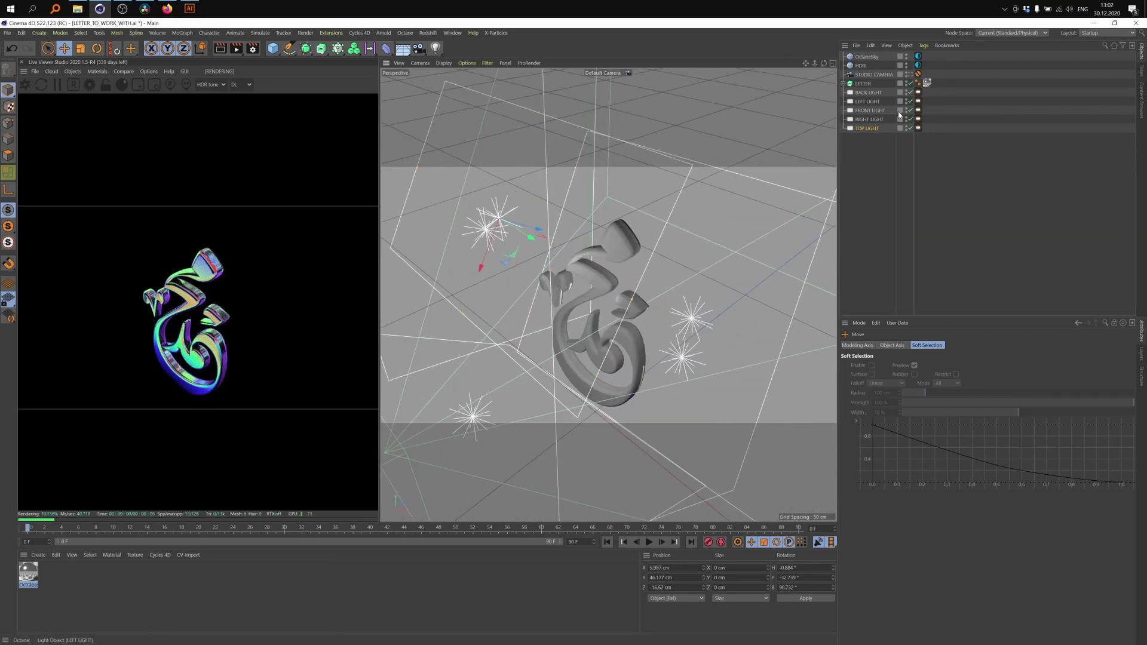
left_click(910, 75)
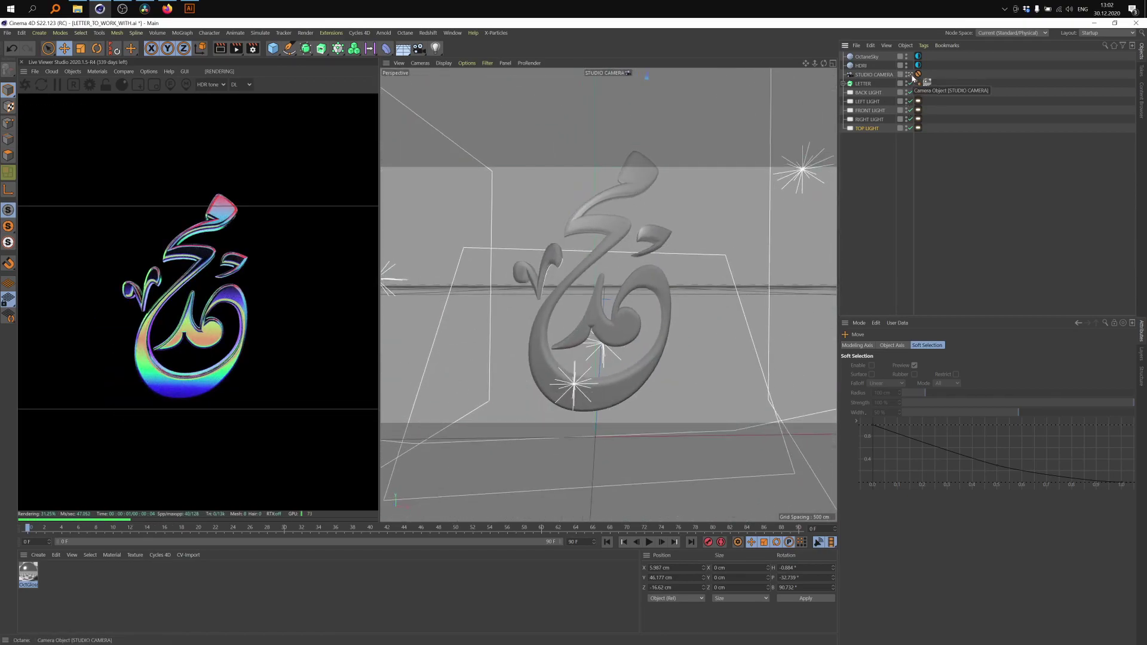
- Switch off BACK LIGHT, LEFT LIGHT, FRONT LIGHT and RIGHT LIGHT to isolate TOP LIGHT in the render
left_click(910, 92)
left_click(910, 101)
left_click(911, 110)
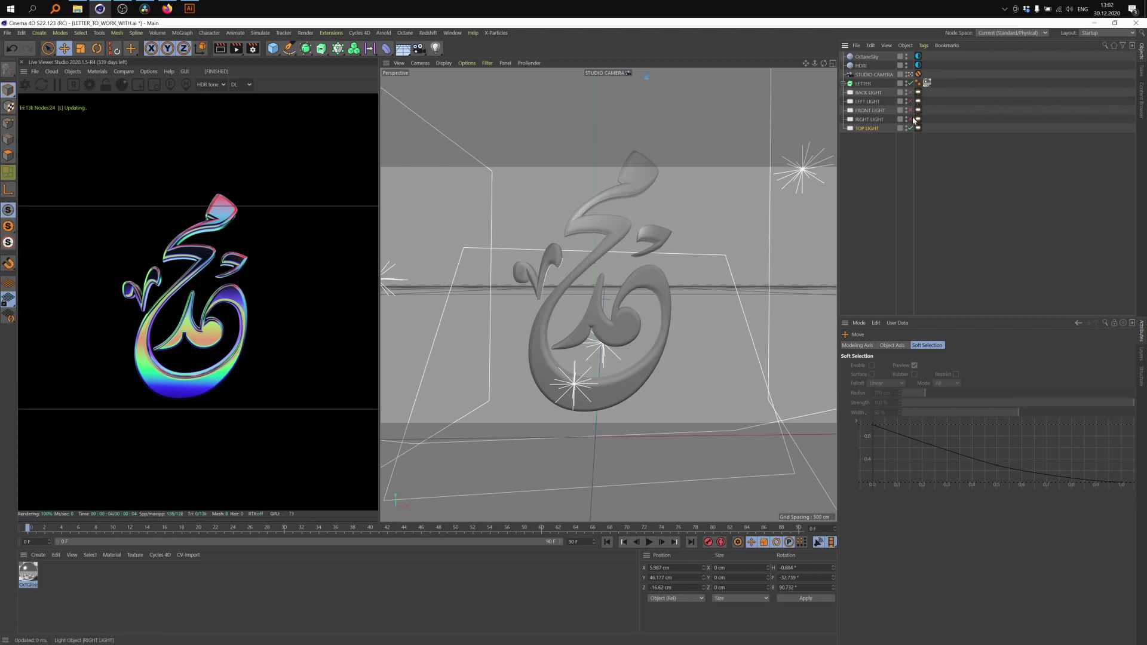
left_click(910, 119)
- Remove the red knot from TOP LIGHT's gradient texture and place the light-blue knot at about 52% and the black knot at about 59%
left_click(866, 129)
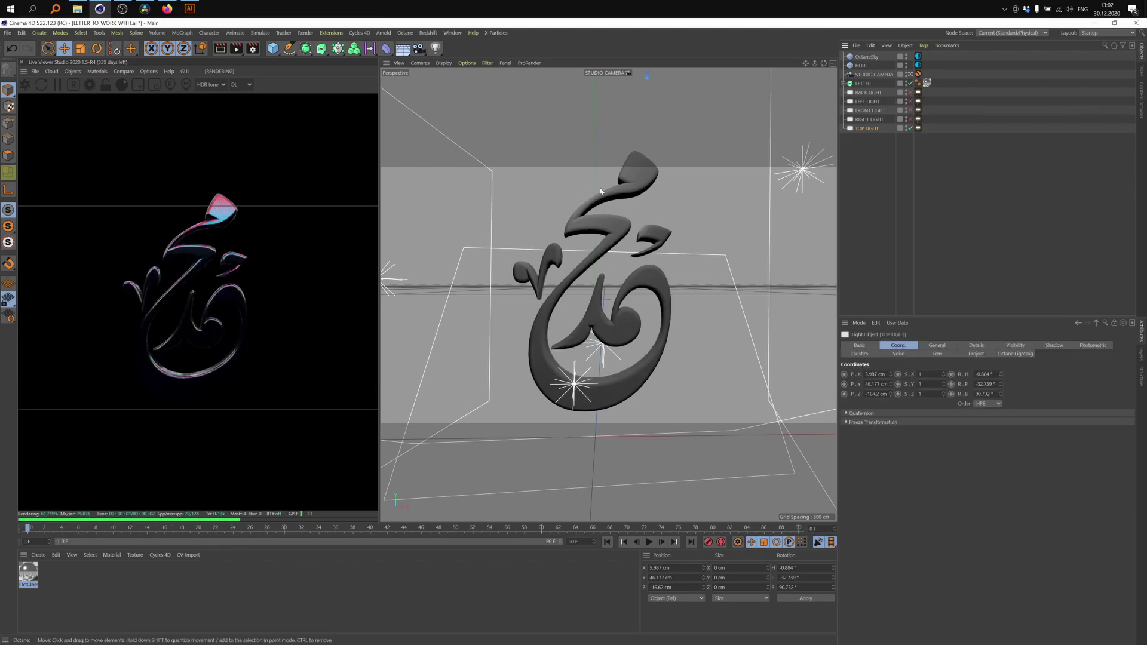
left_click(919, 128)
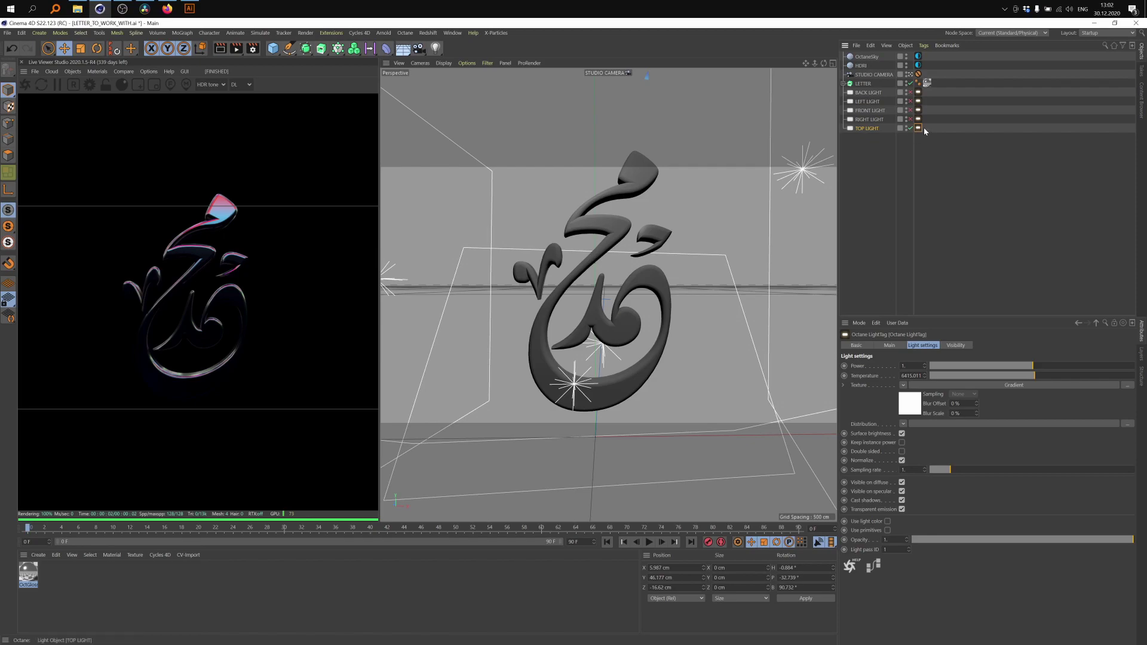
left_click(1014, 385)
left_click_drag(987, 461, 989, 496)
left_click_drag(1045, 459, 888, 460)
left_click_drag(1120, 459, 1038, 462)
left_click_drag(888, 459, 1031, 460)
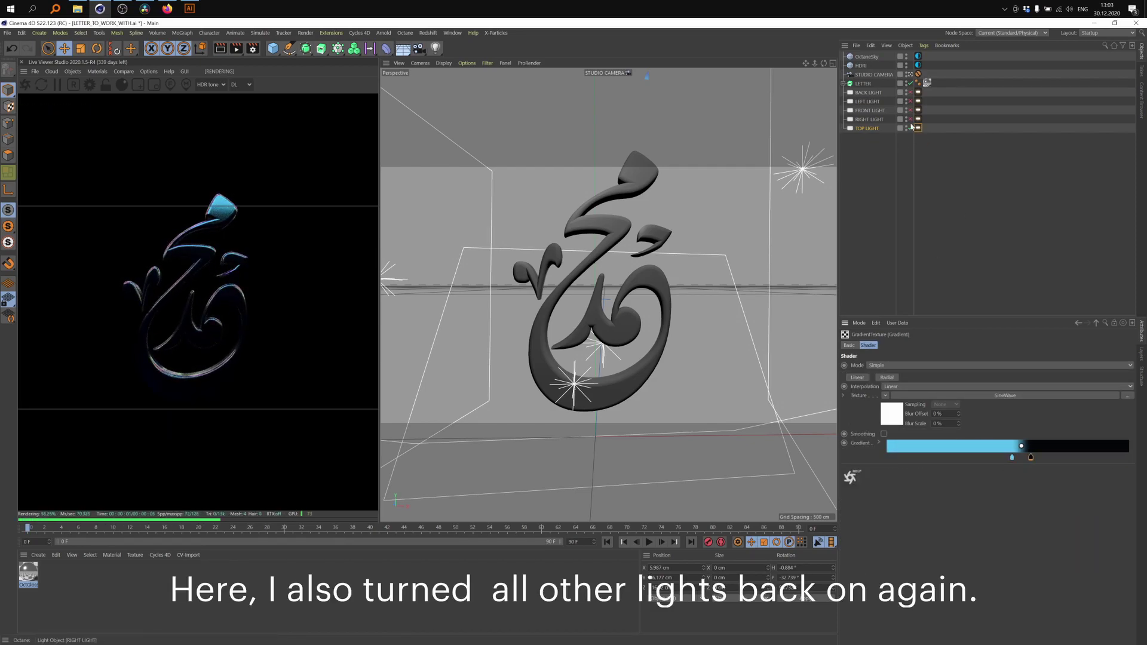
- Switch the four other lights back on and recolour the light-blue knot of TOP LIGHT's gradient purple
left_click_drag(911, 120, 911, 94)
double_click(1012, 458)
left_click(1003, 470)
double_click(1013, 457)
left_click(1066, 468)
left_click(997, 501)
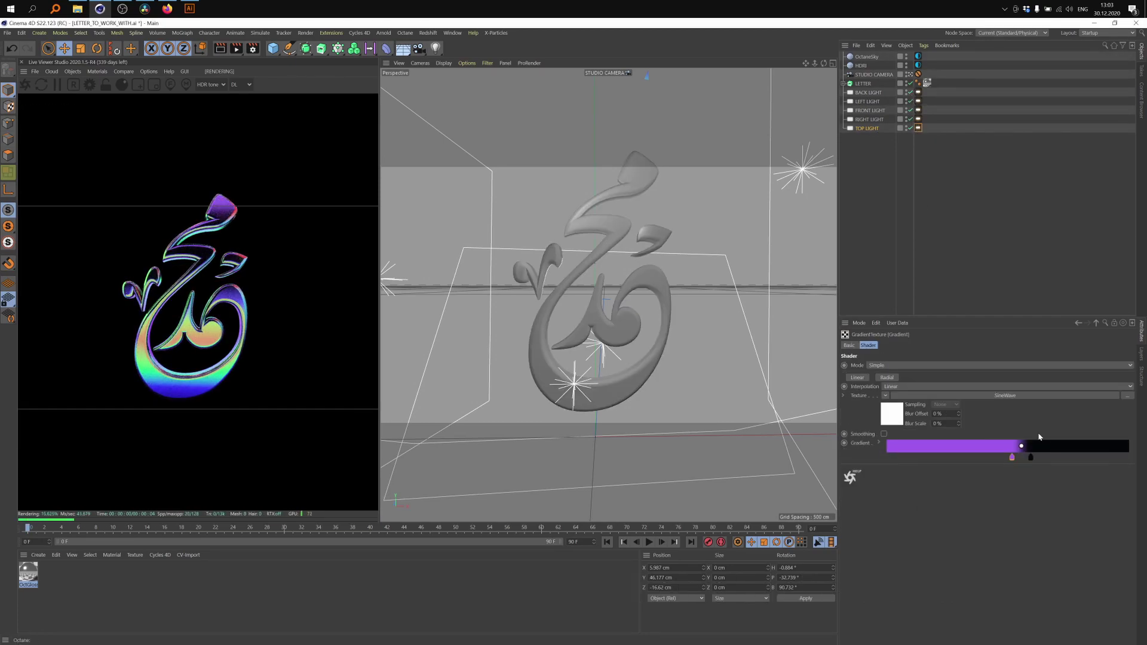
- Add a green knot at about 56% of TOP LIGHT's gradient and shift the purple knot to about 45%
double_click(1022, 458)
left_click(970, 468)
left_click(1088, 488)
left_click(1007, 502)
double_click(1023, 459)
left_click(1016, 468)
left_click(1011, 502)
left_click_drag(1012, 463, 995, 464)
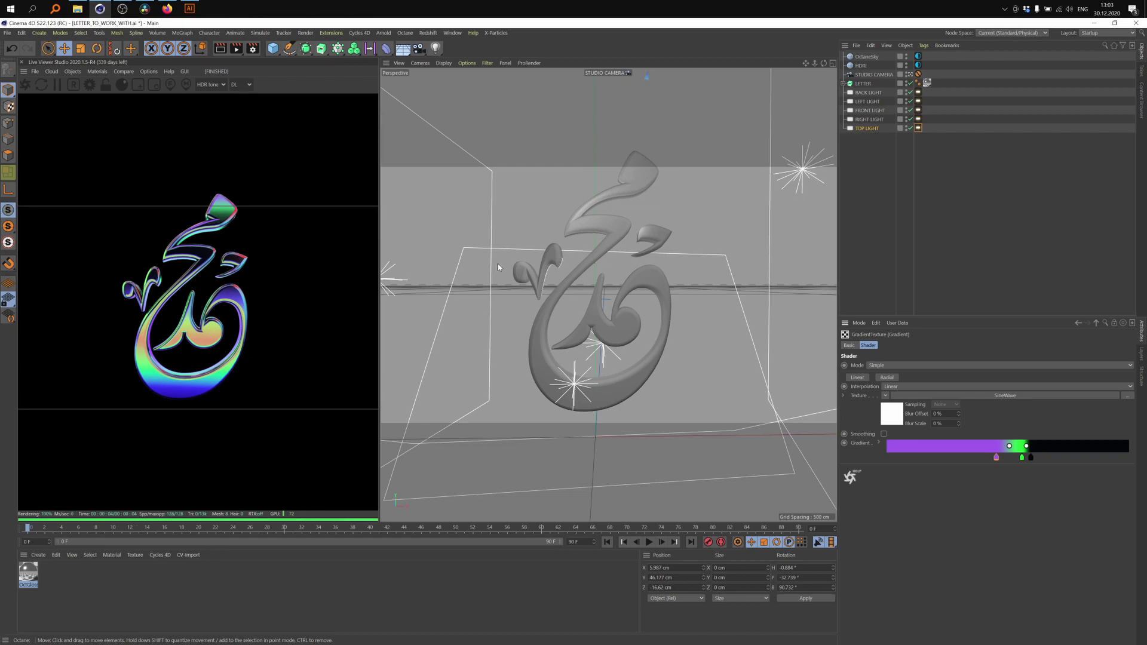
- Add an OctaneCameraTag to STUDIO CAMERA
left_click(877, 75)
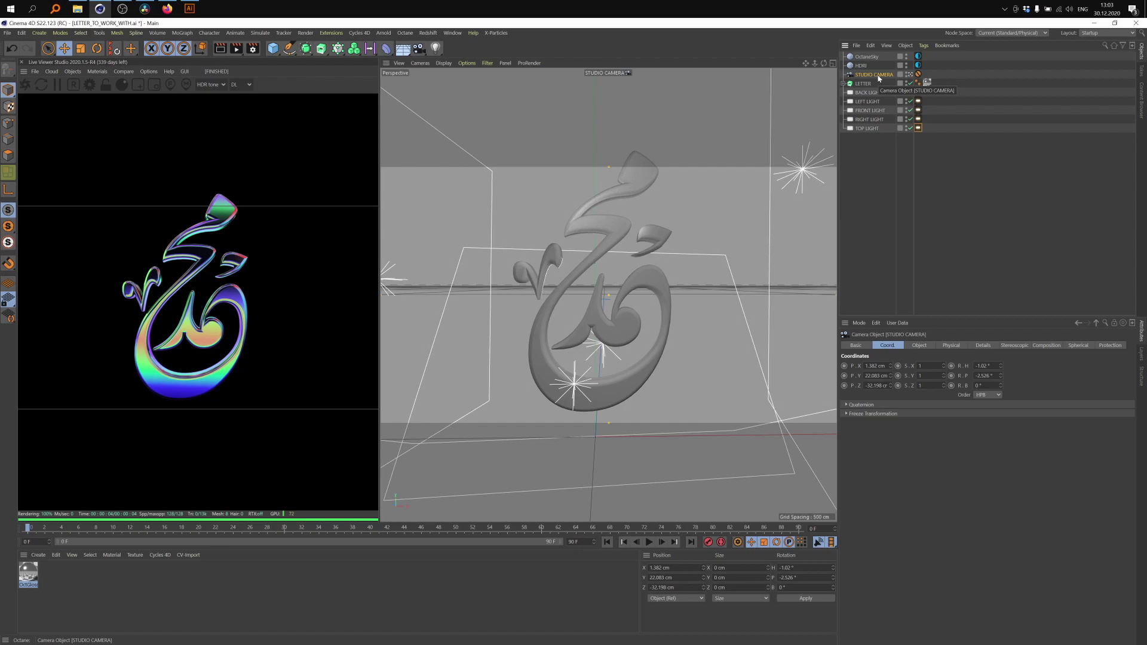
right_click(878, 77)
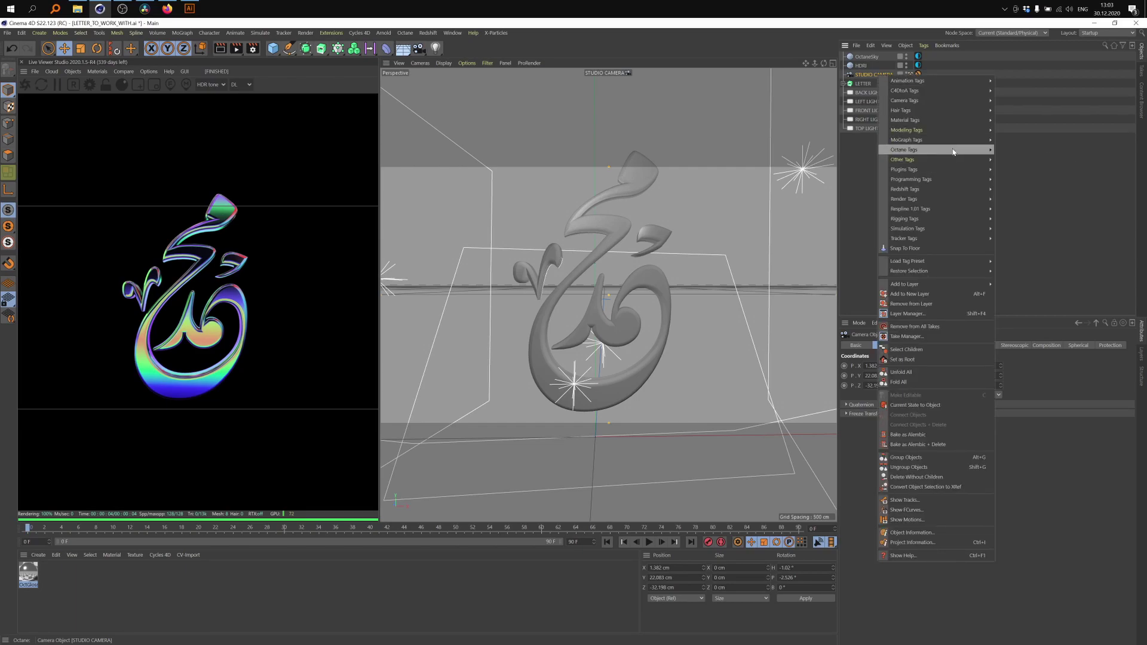
mouse_move(957, 150)
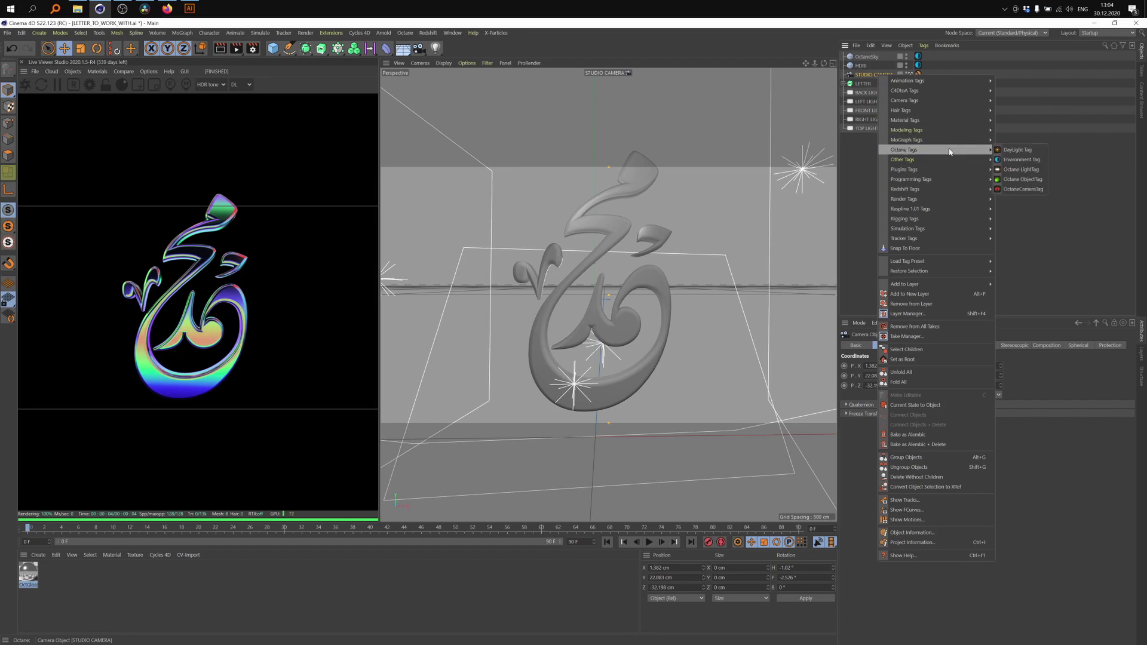
left_click(1035, 190)
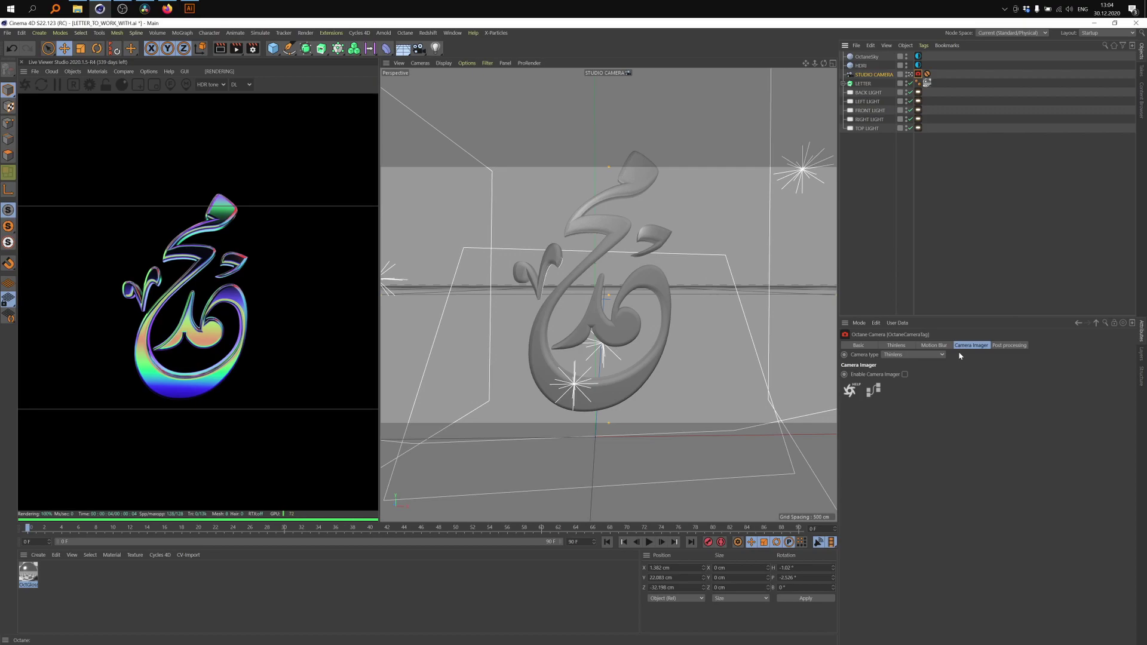
- Try the camera tag's post processing with bloom power about 3.67 and glare power about 0.31, and switch it off again
left_click(1008, 347)
left_click(871, 374)
left_click_drag(1036, 385, 1062, 405)
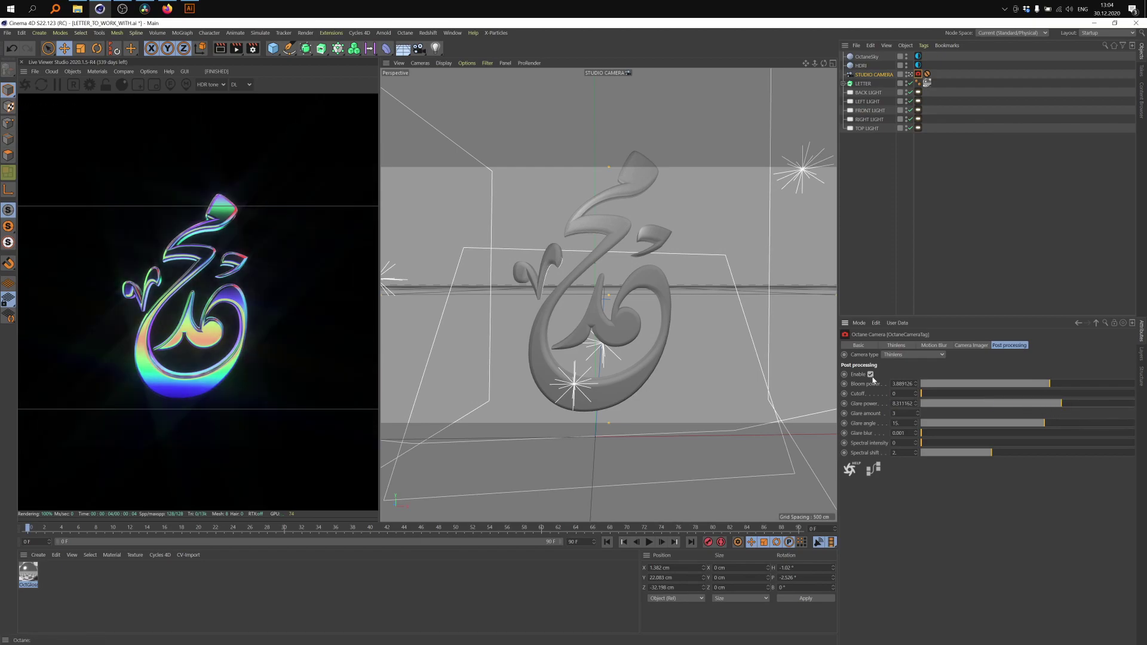
left_click(870, 375)
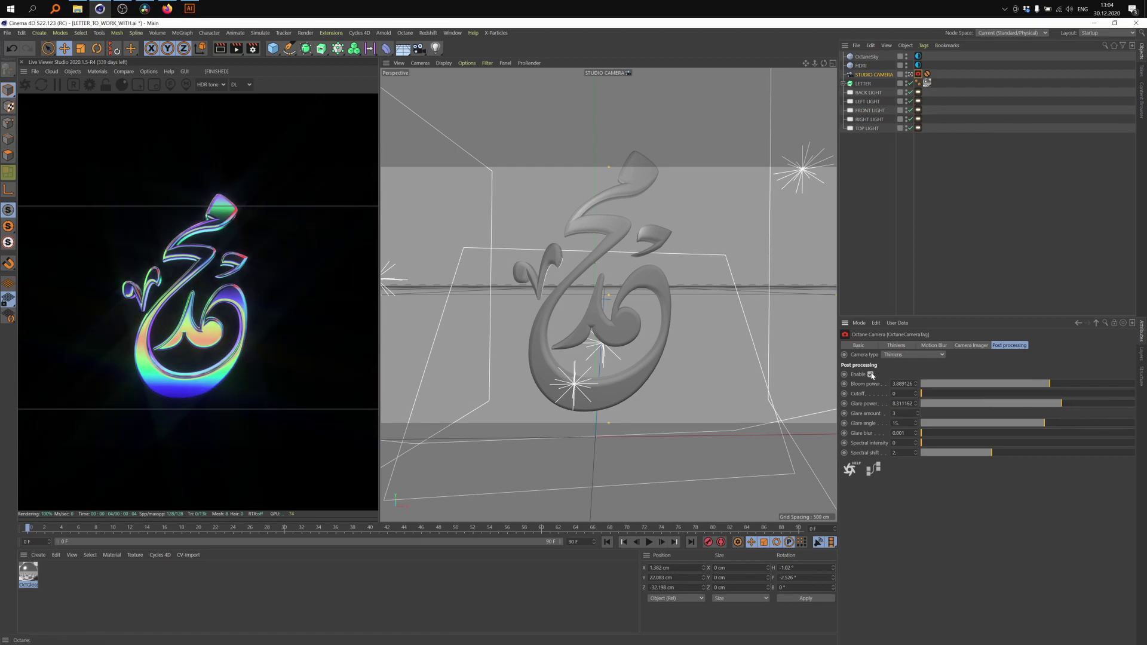
- Enable the camera imager on the Octane camera tag and assign an Agfacolor Vista film response
left_click(974, 346)
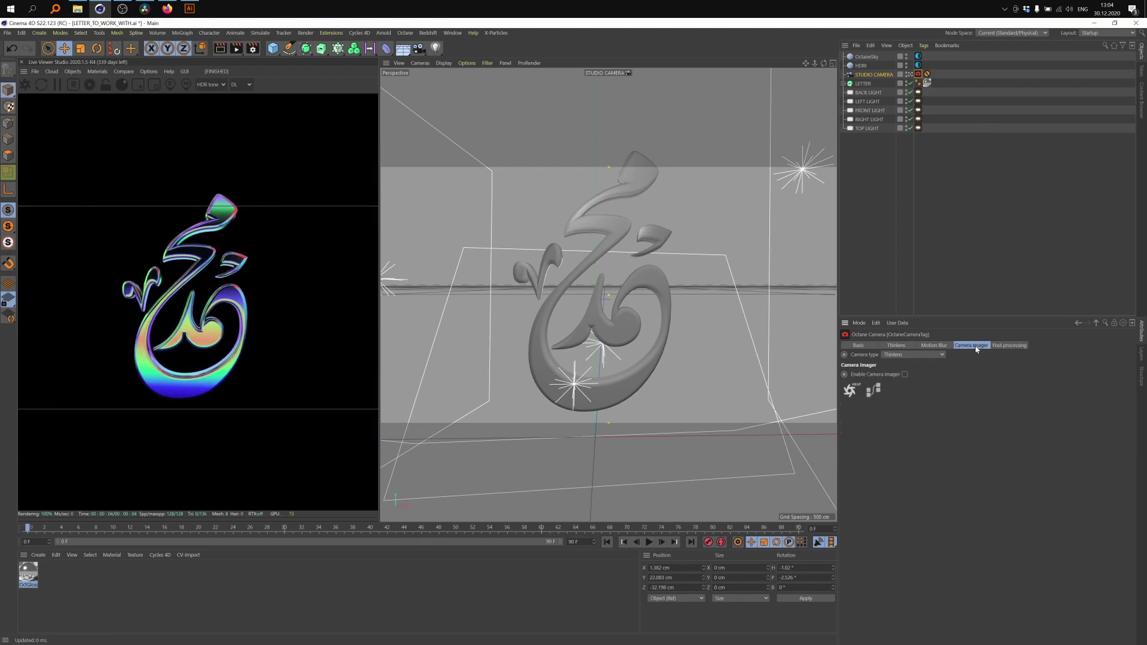
left_click(906, 375)
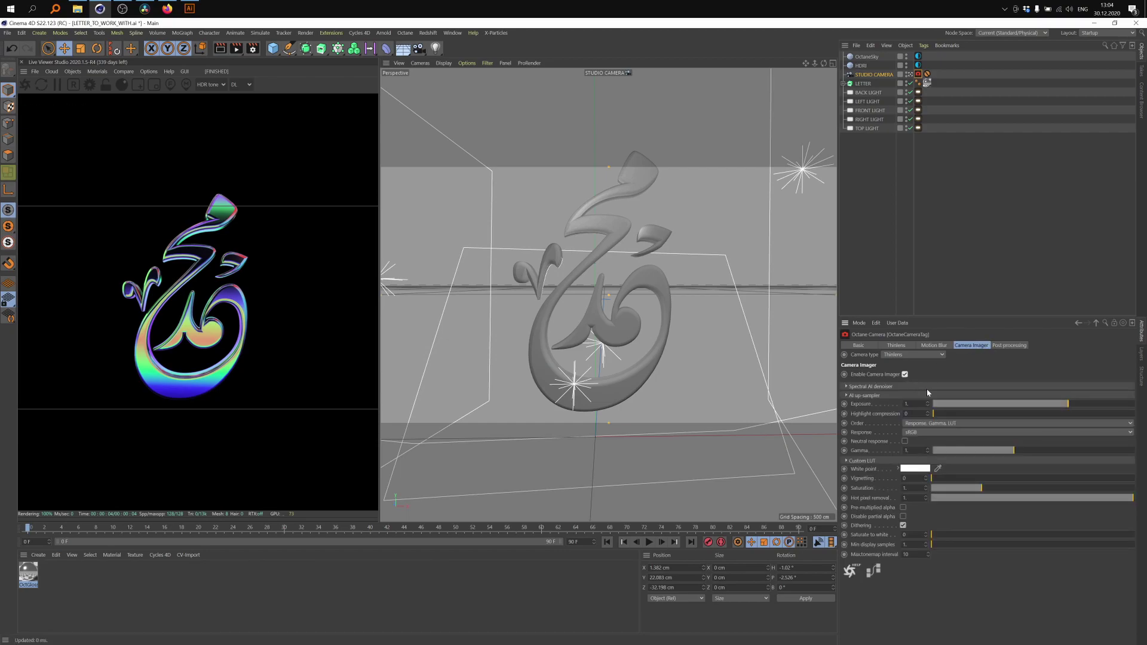
left_click(926, 433)
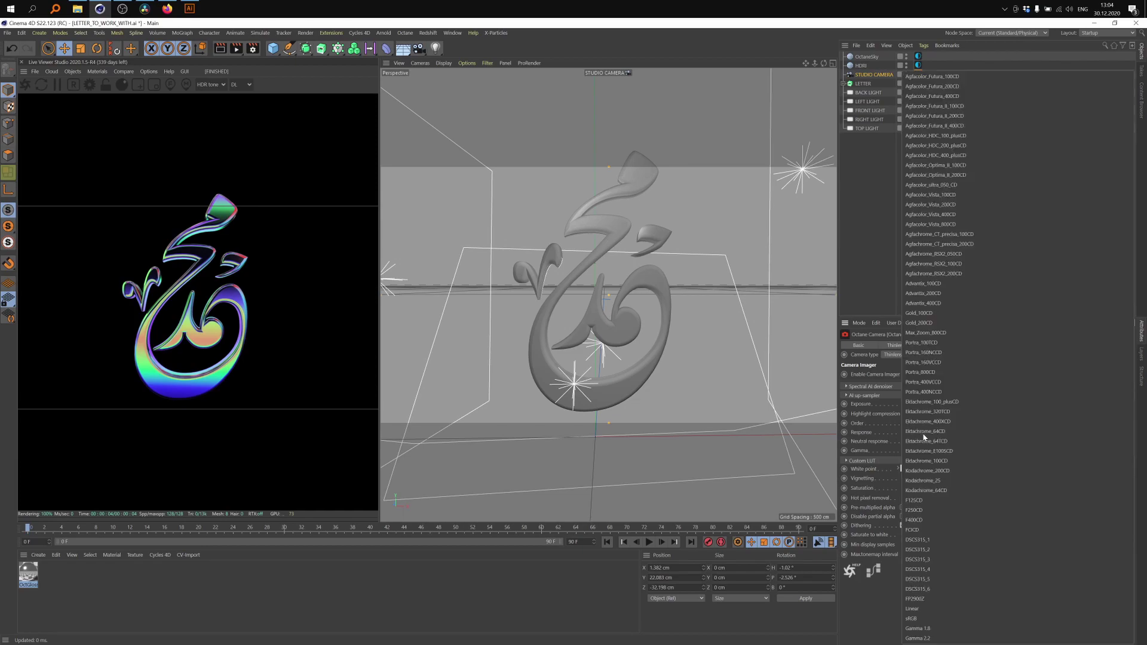
left_click(951, 224)
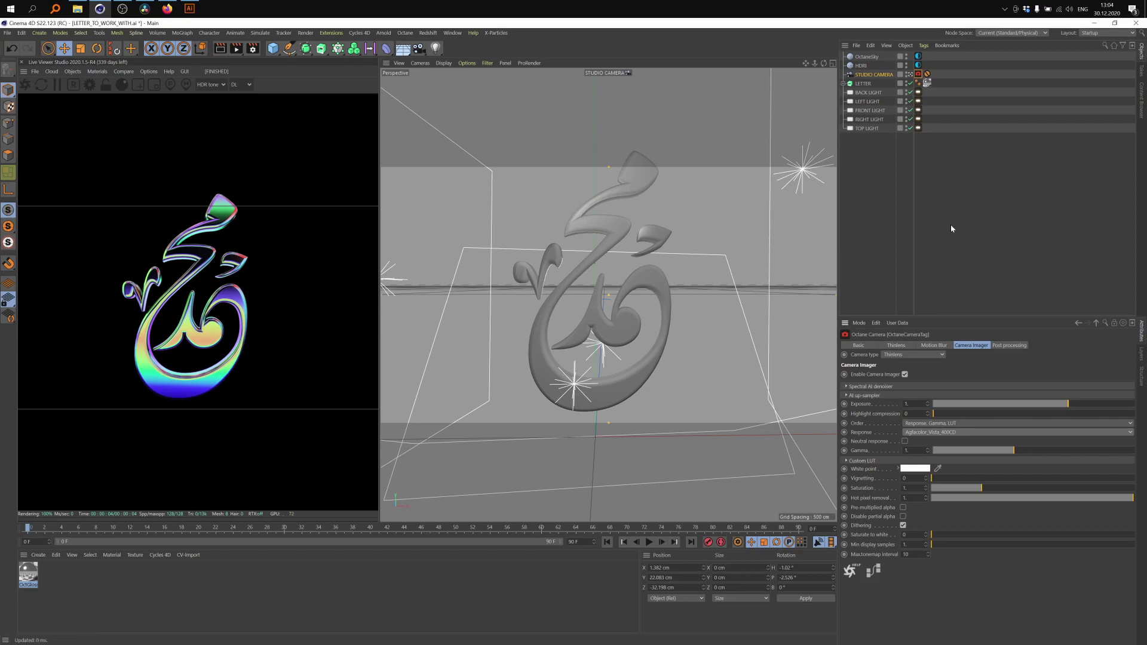
- Cycle through the camera response presets and settle on Agfachrome_RSX2_100CD
key("Up")
key("Up")
key("Up")
key("Up")
key("Up")
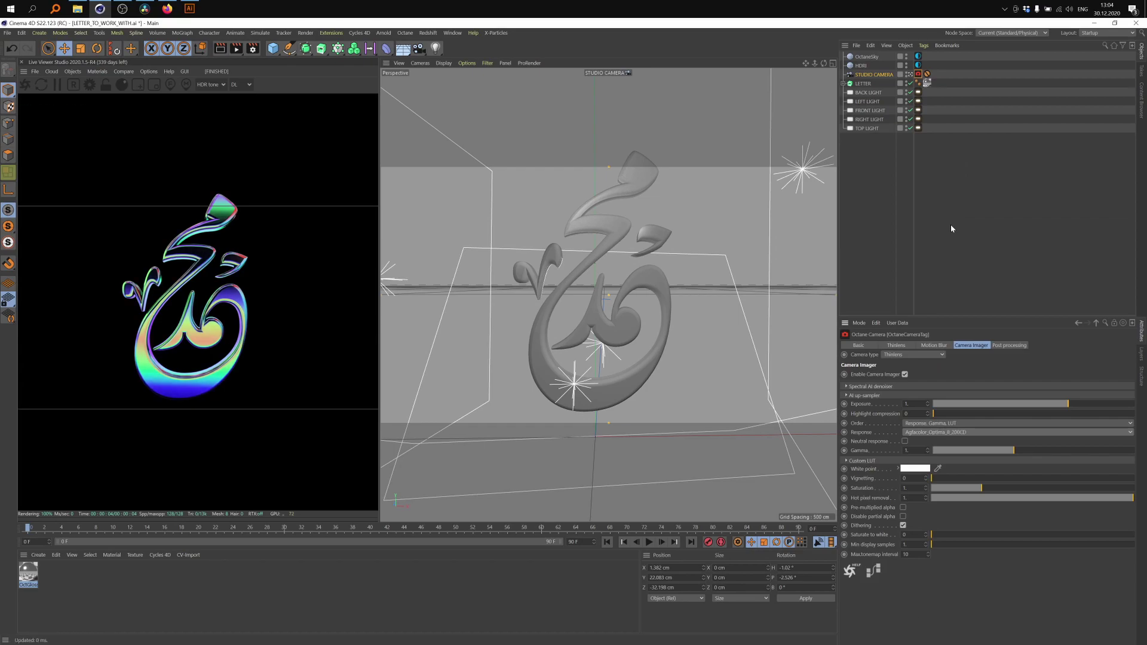
key("Up")
key("Up")
key("Up")
key("Up")
key("Up")
key("Up")
key("Up")
key("Up")
key("Up")
key("Up")
key("Up")
key("Up")
key("Up")
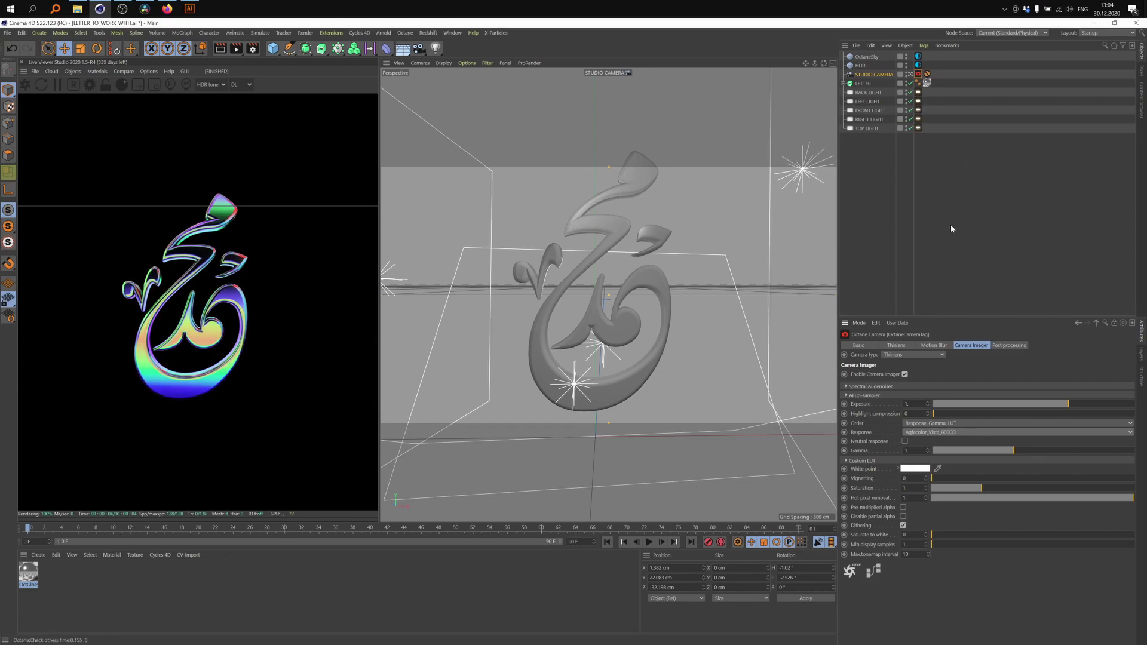
key("Down")
key("Down")
key("Down")
key("Down")
key("Down")
key("Down")
key("Down")
key("Down")
key("Down")
key("Down")
key("Down")
key("Down")
key("Down")
key("Down")
key("Down")
key("Down")
key("Down")
key("Down")
key("Down")
key("Down")
key("Down")
key("Down")
key("Down")
key("Down")
key("Down")
key("Down")
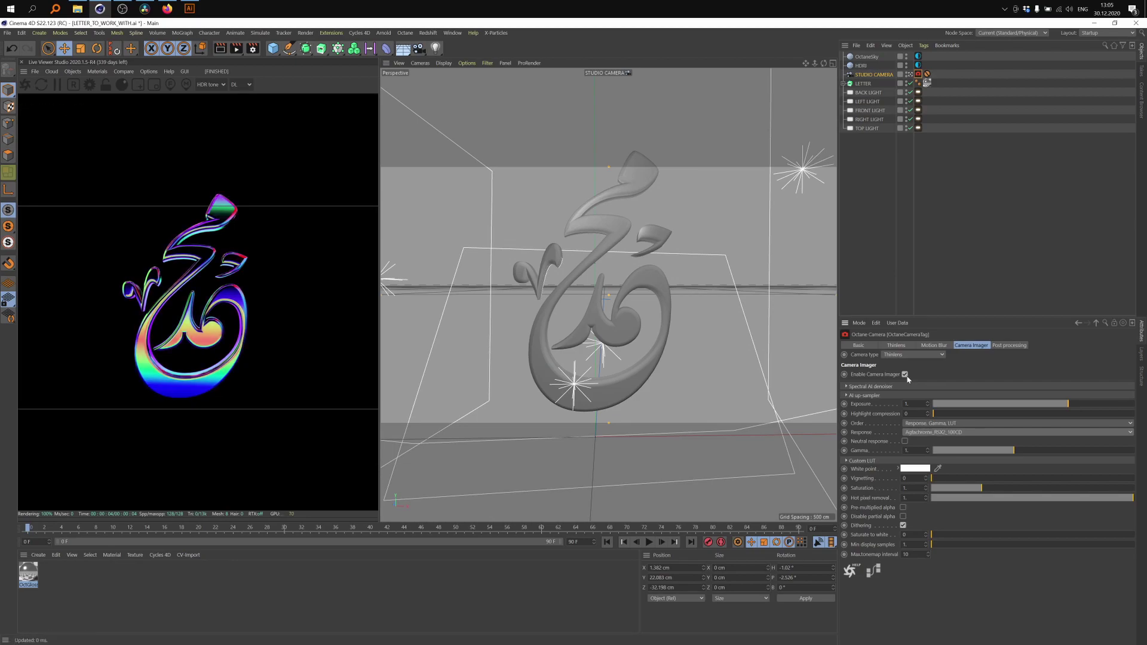
- Compare the render with the camera imager switched off and on
left_click(905, 375)
left_click(906, 374)
left_click(906, 374)
left_click(905, 374)
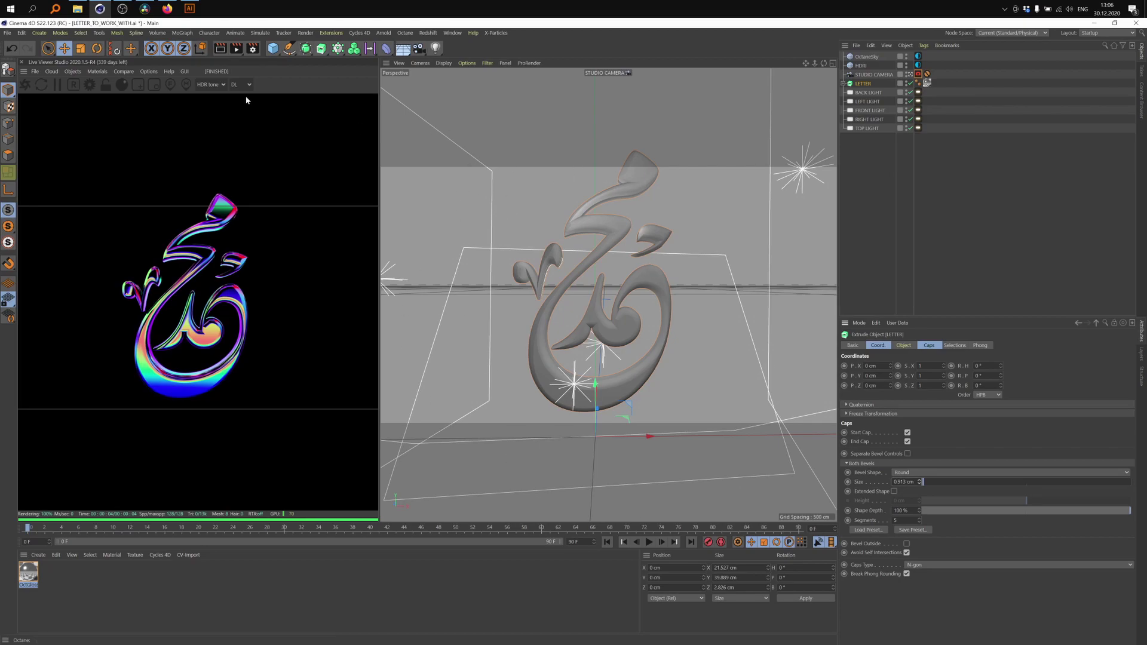
- Set the renderer to Octane Renderer in the render settings
left_click(254, 53)
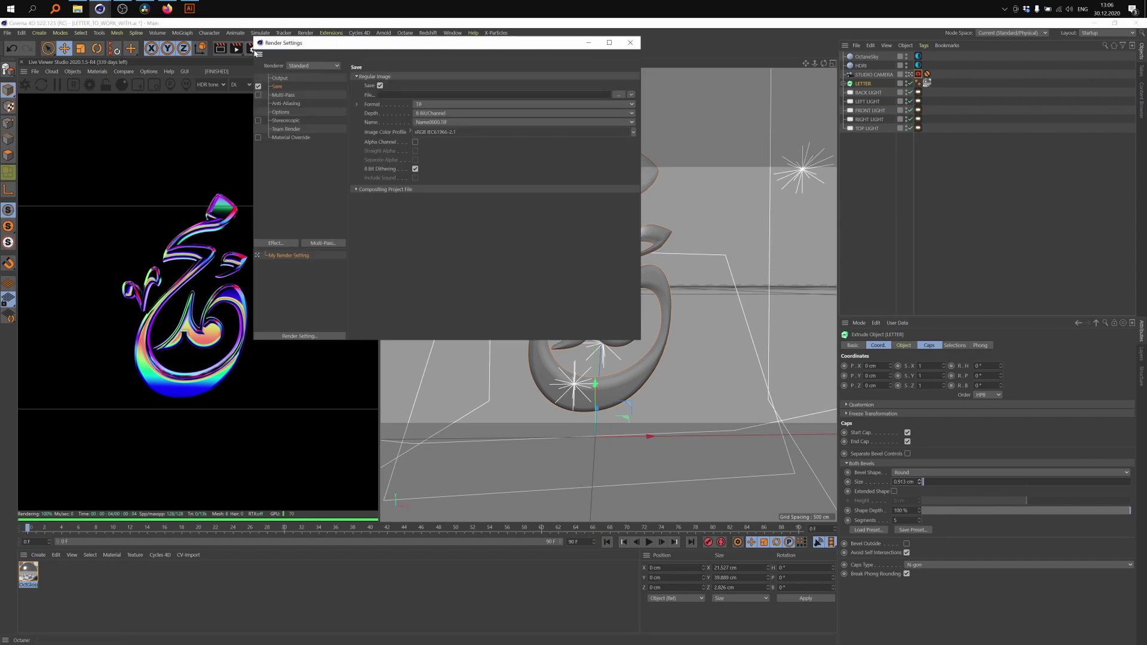
left_click(606, 131)
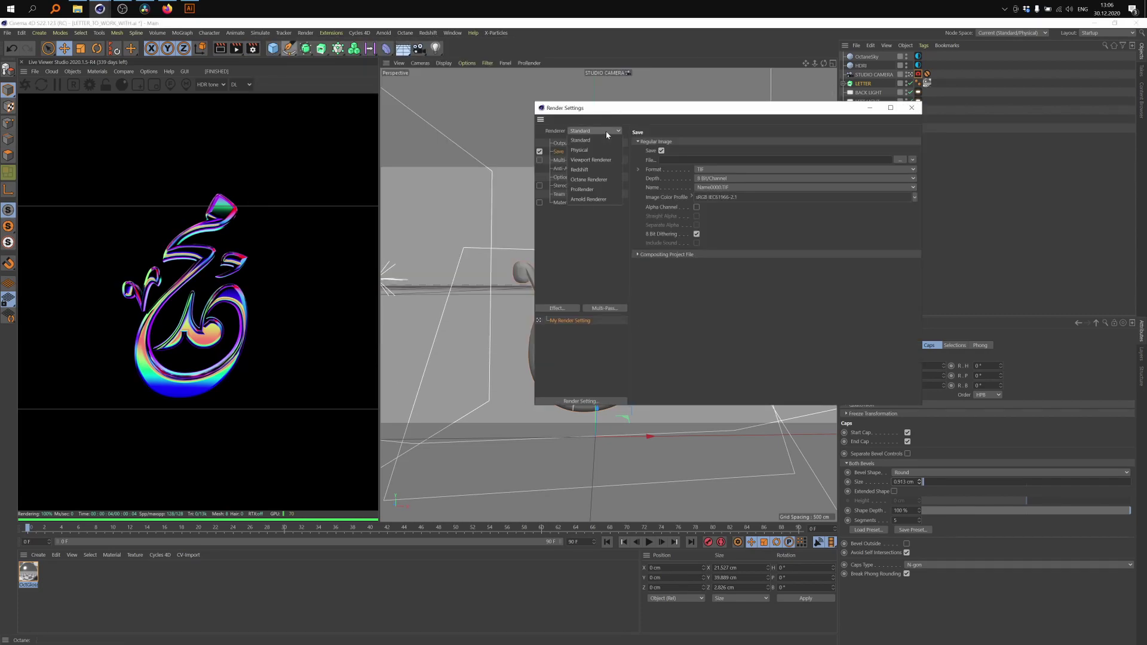
left_click(601, 180)
- Set the render output size to 2048 x 2048 pixels, keeping the frame range at Current Frame
left_click(560, 145)
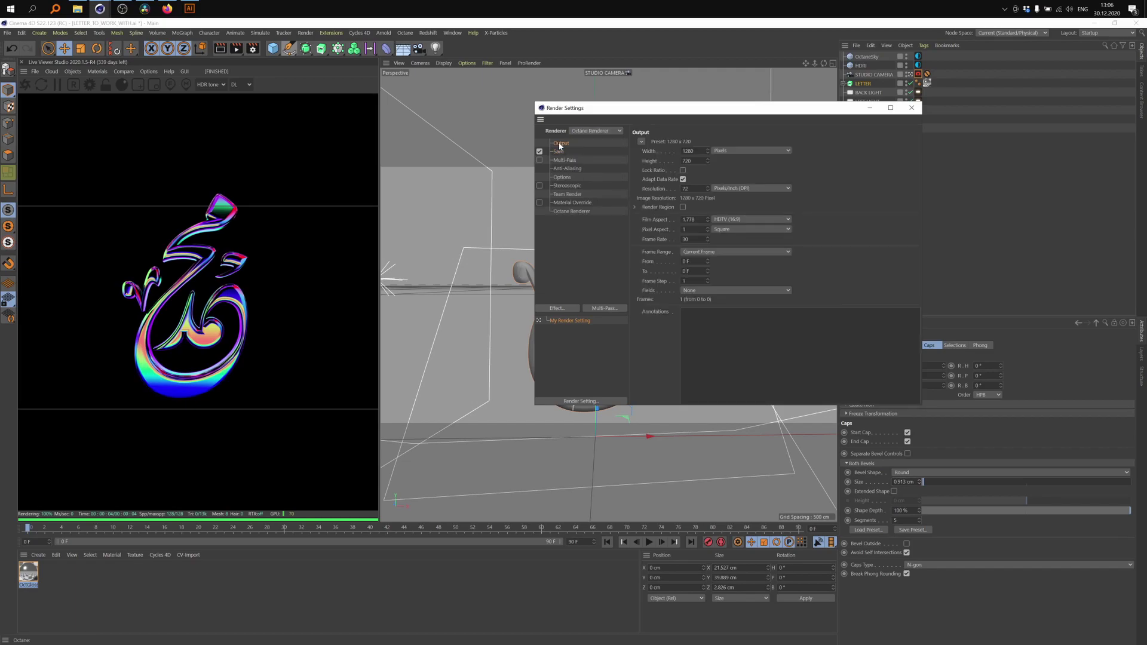
double_click(688, 150)
type("2048")
key("Tab")
type("2048")
key("Return")
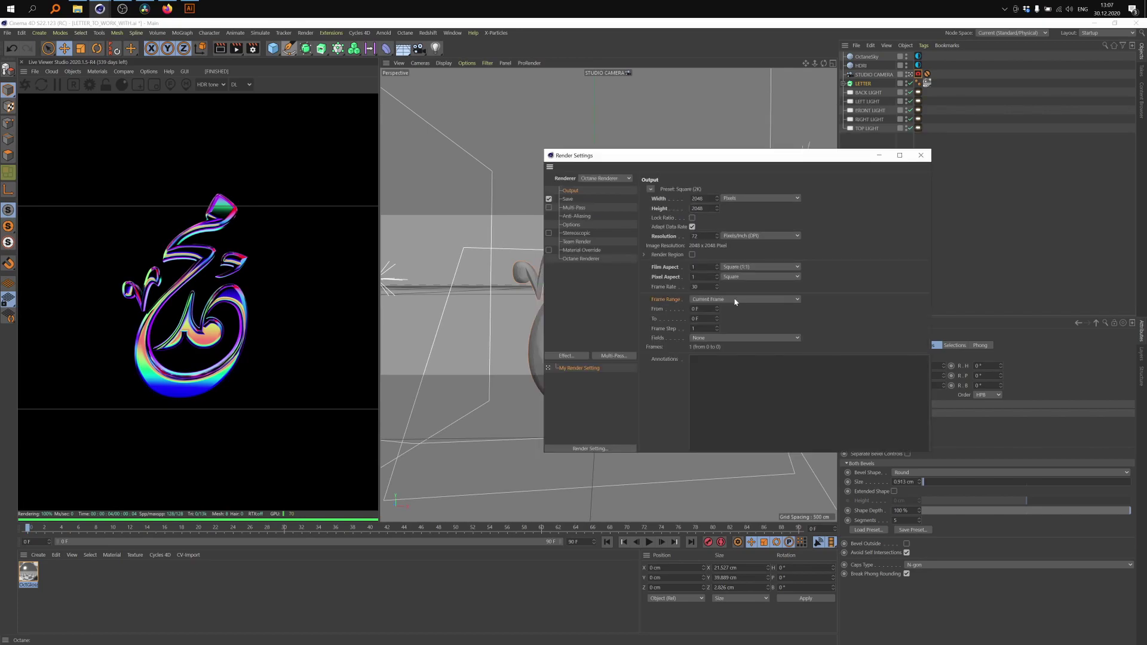
left_click(735, 299)
left_click(734, 300)
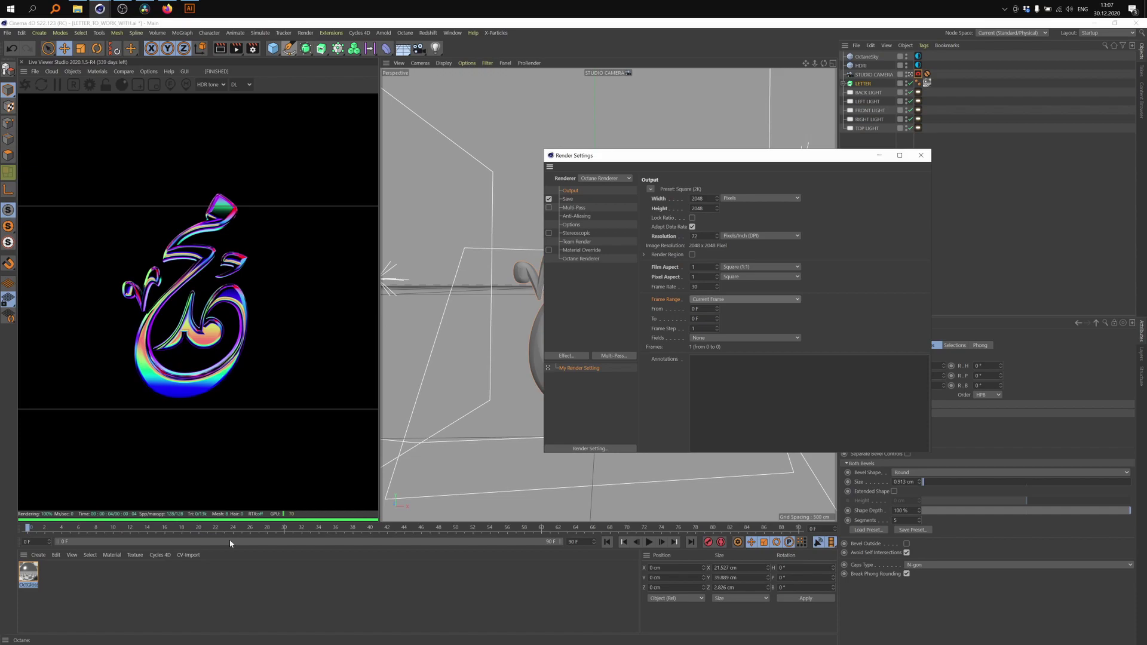
- Configure the saved image as PNG with 16 Bit/Channel depth and an alpha channel
left_click(567, 199)
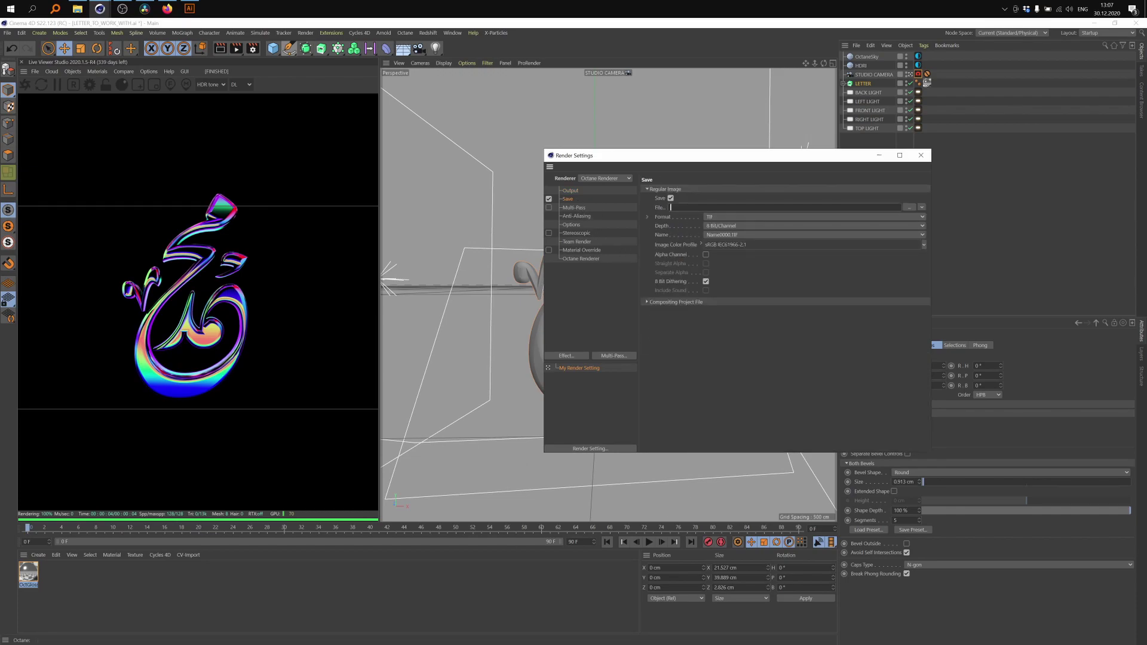
left_click(738, 217)
left_click(737, 326)
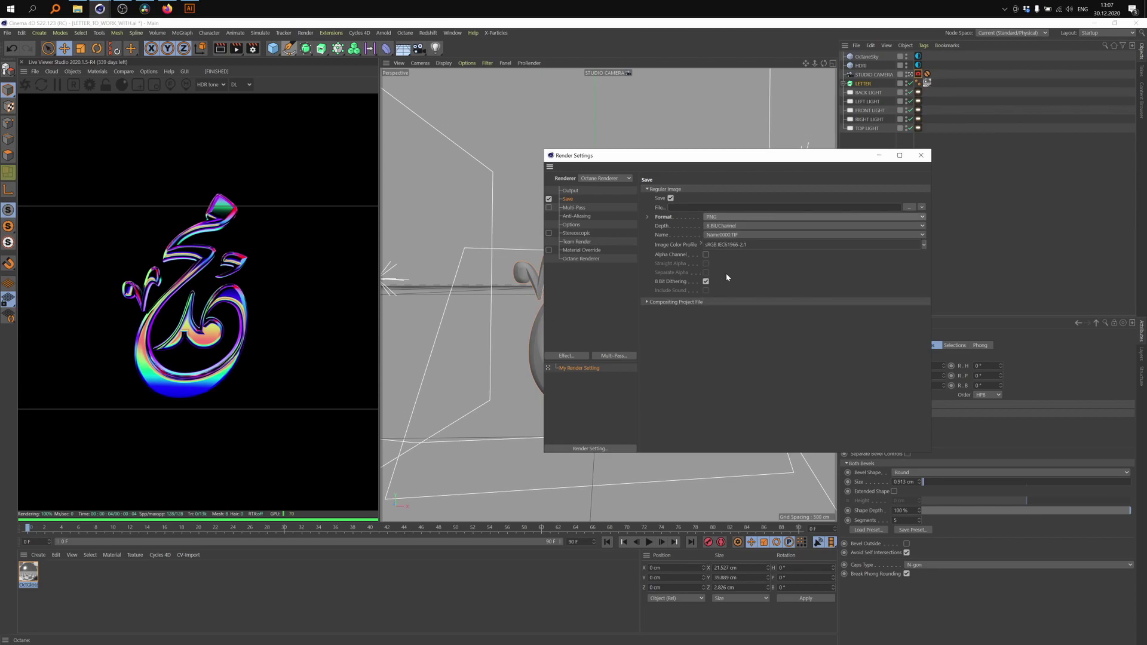
left_click(731, 227)
left_click(734, 245)
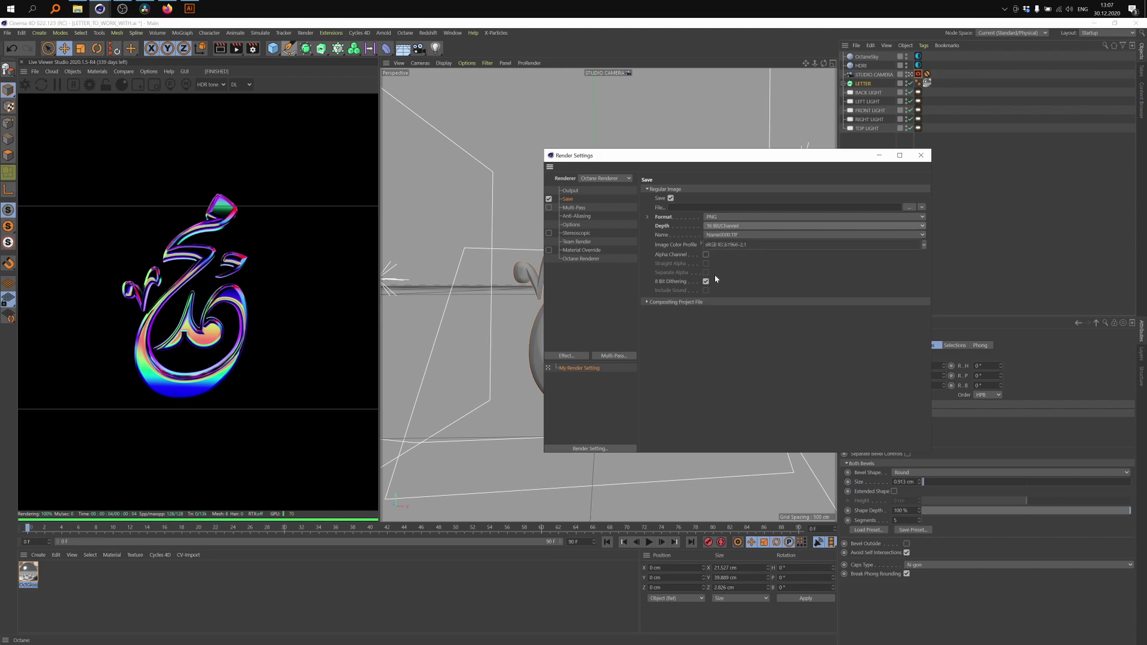
left_click(706, 255)
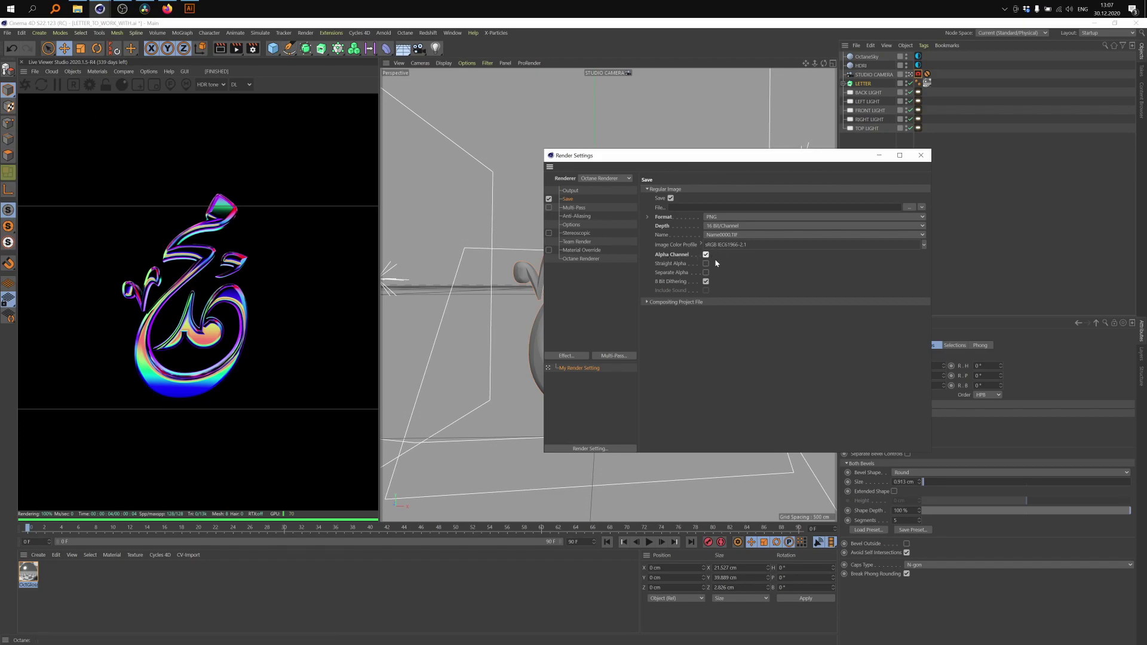
- Try the alpha channel in the Octane kernel settings, switch it off again, and close the Octane and render settings
left_click(89, 86)
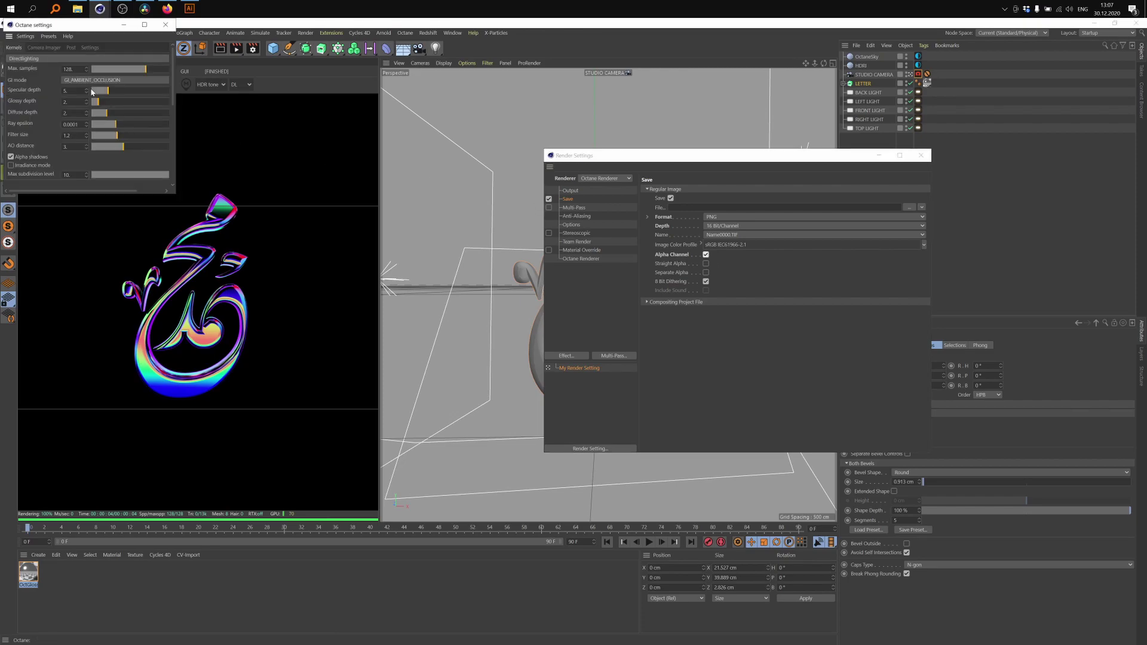
left_click_drag(81, 25, 344, 114)
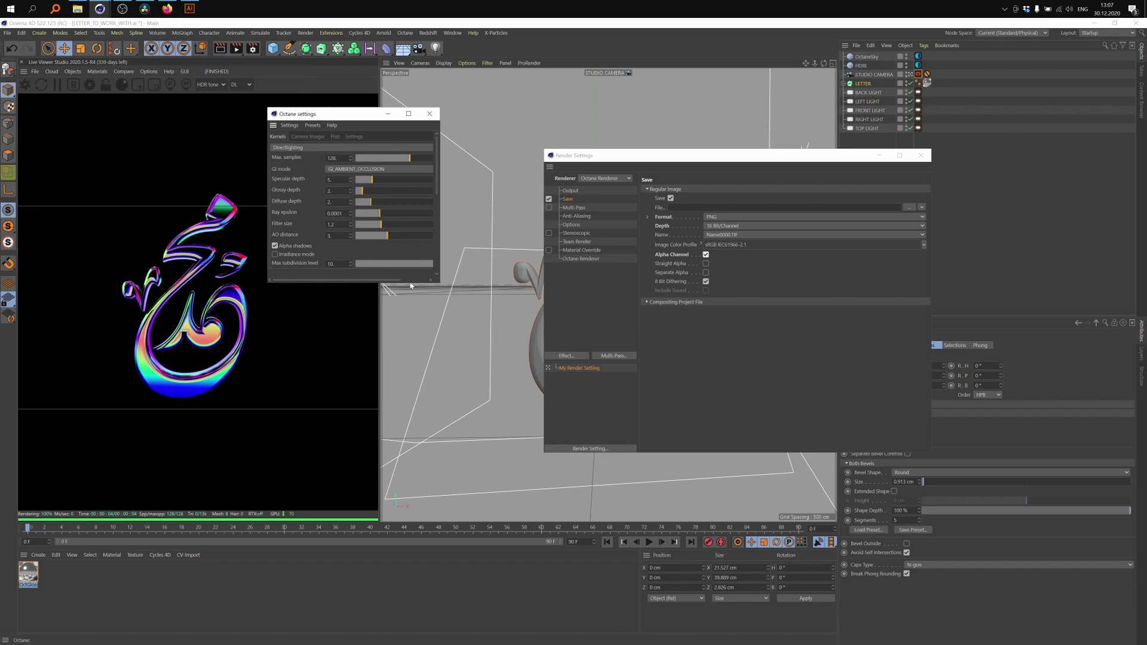
left_click_drag(396, 284, 403, 358)
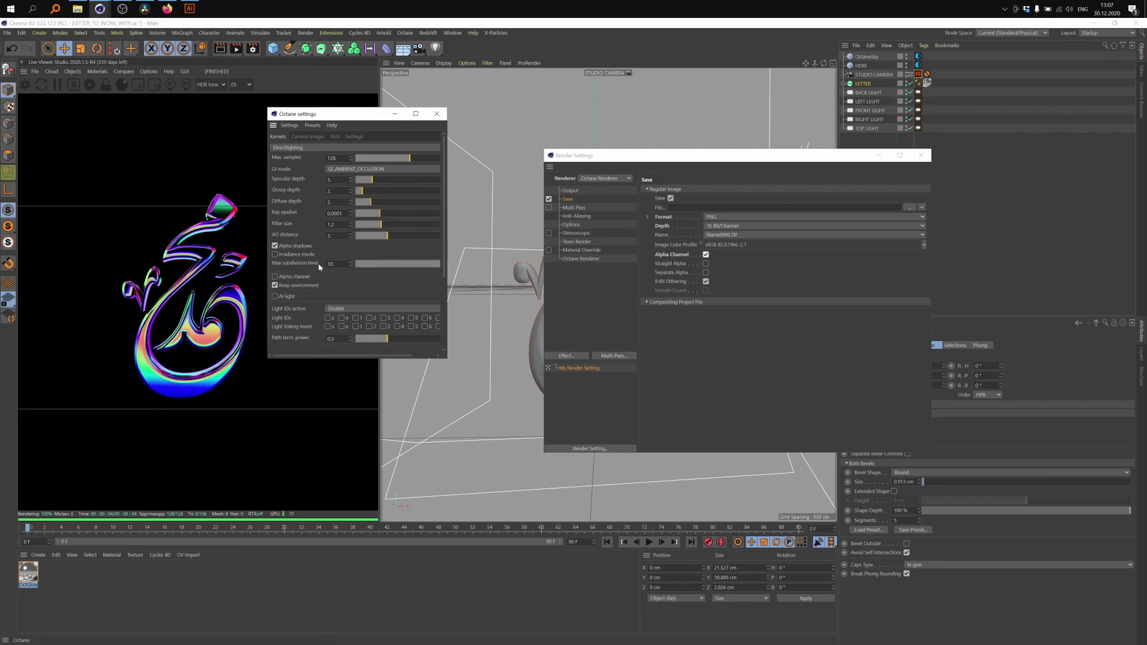
left_click(275, 277)
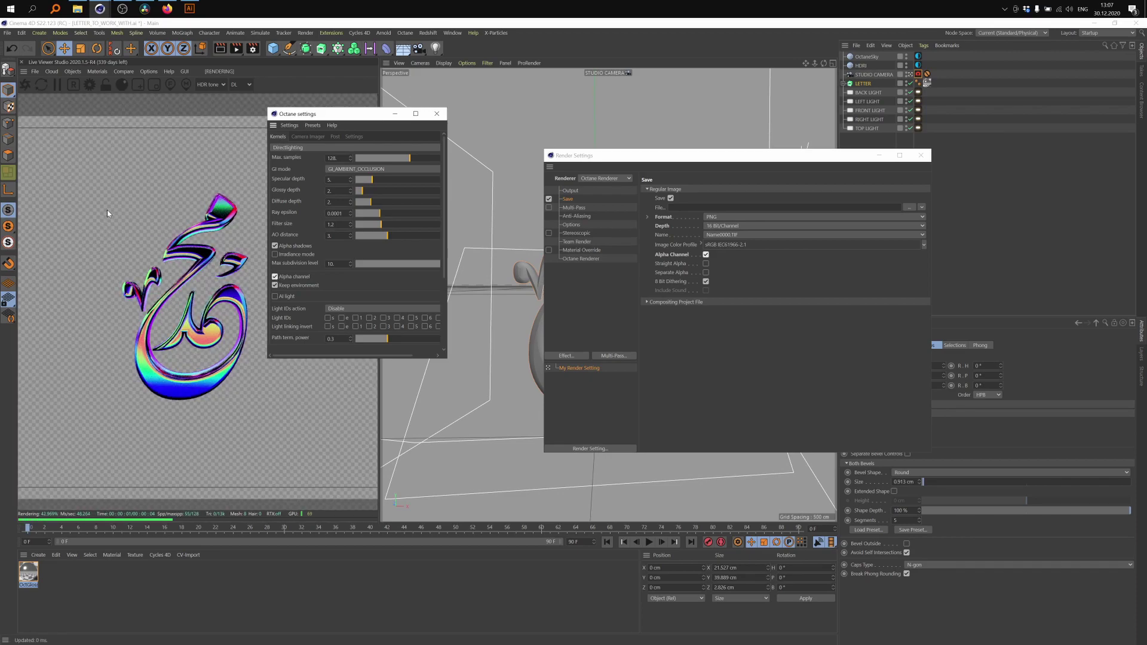
left_click(289, 279)
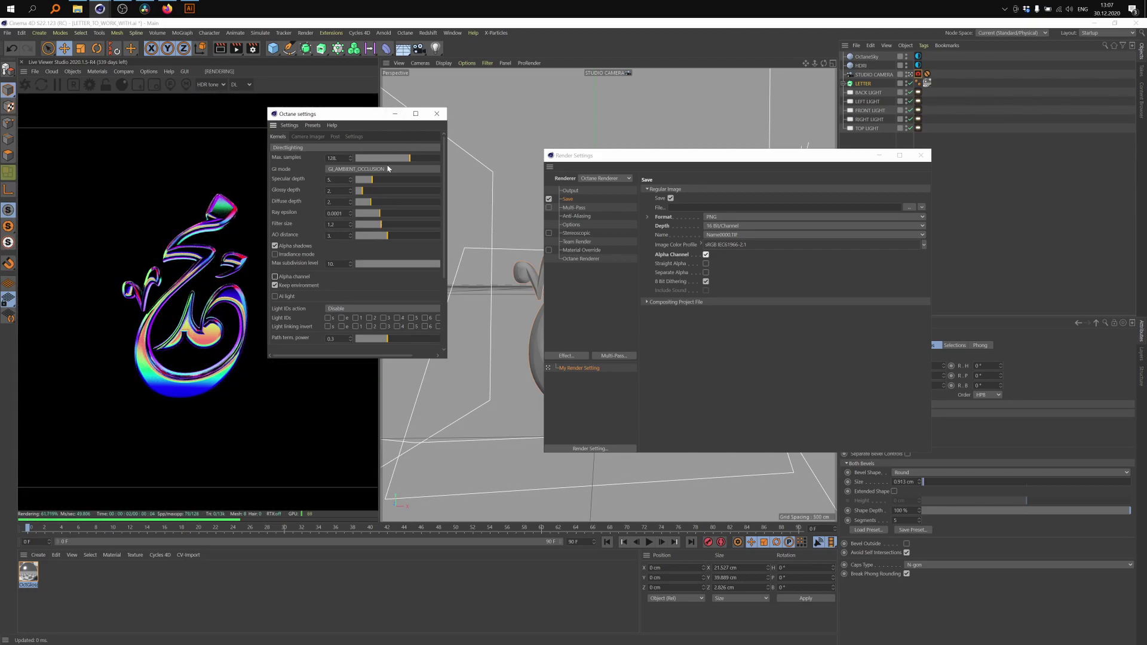
left_click(437, 114)
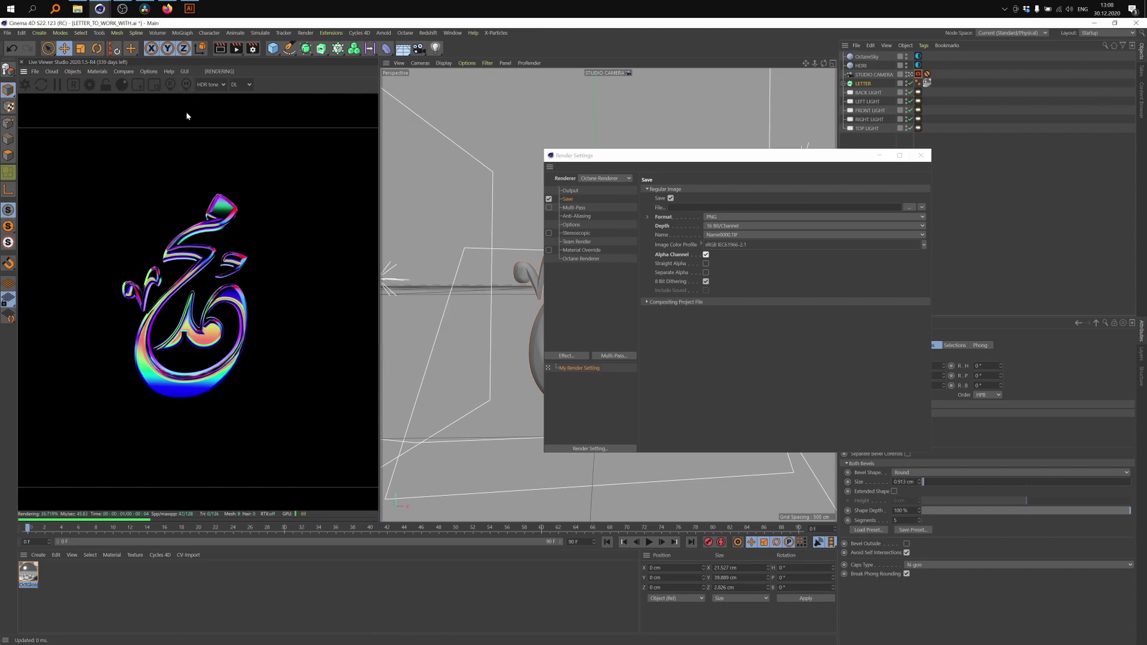
left_click(922, 156)
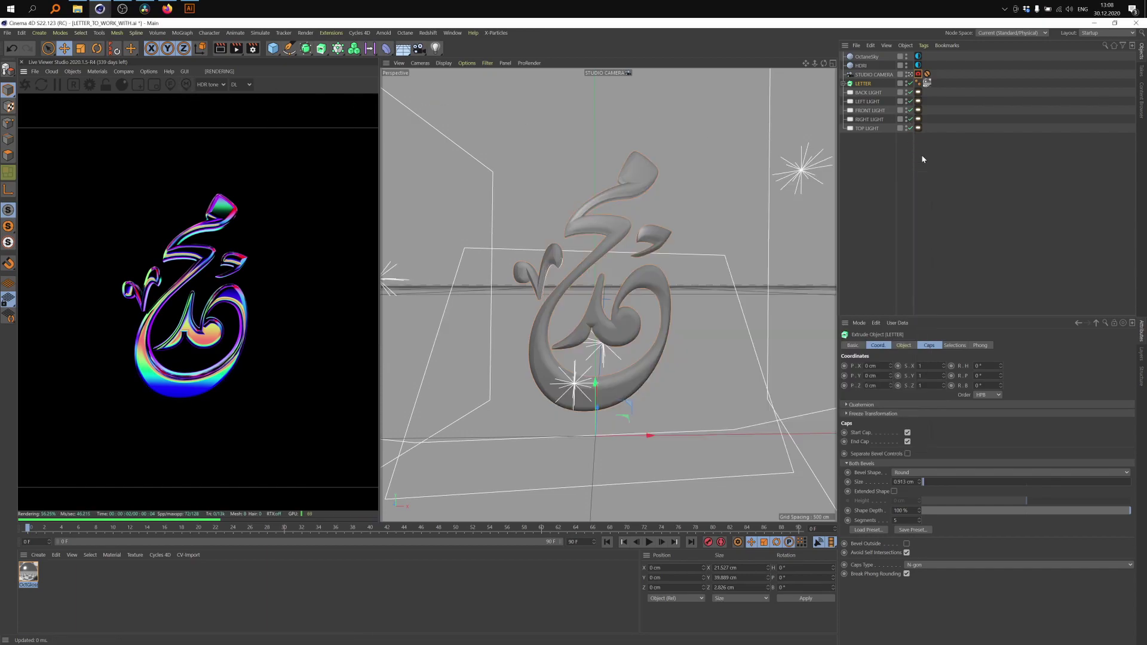
- Set the Octane kernel to Pathtracing with 256 maximum samples
left_click(90, 90)
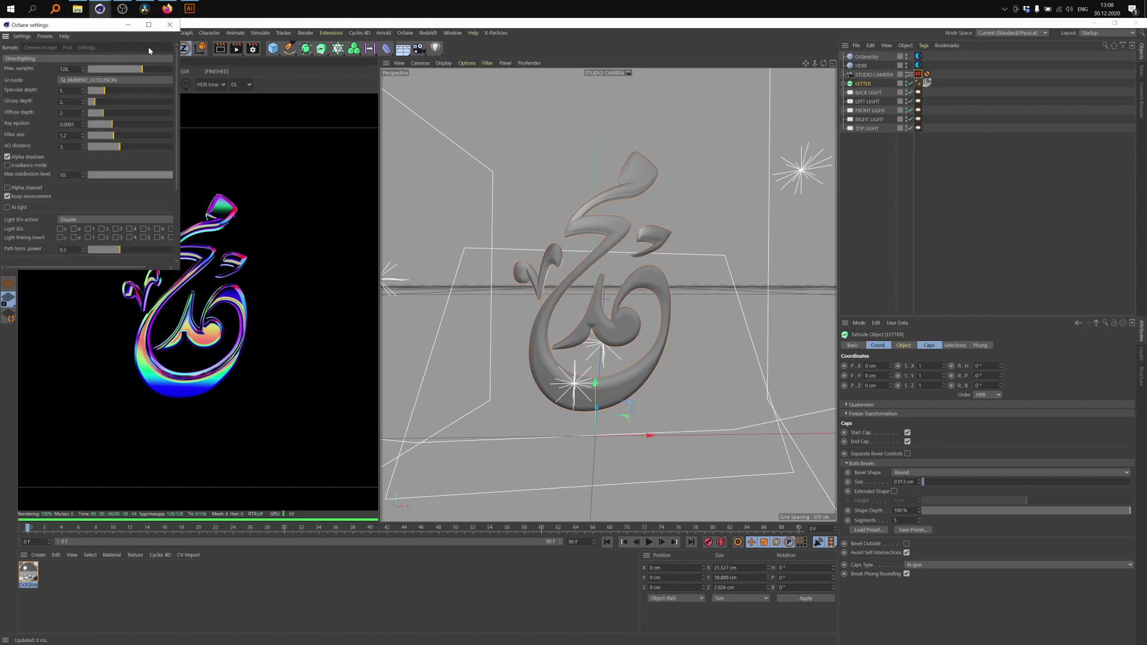
left_click_drag(97, 38, 501, 153)
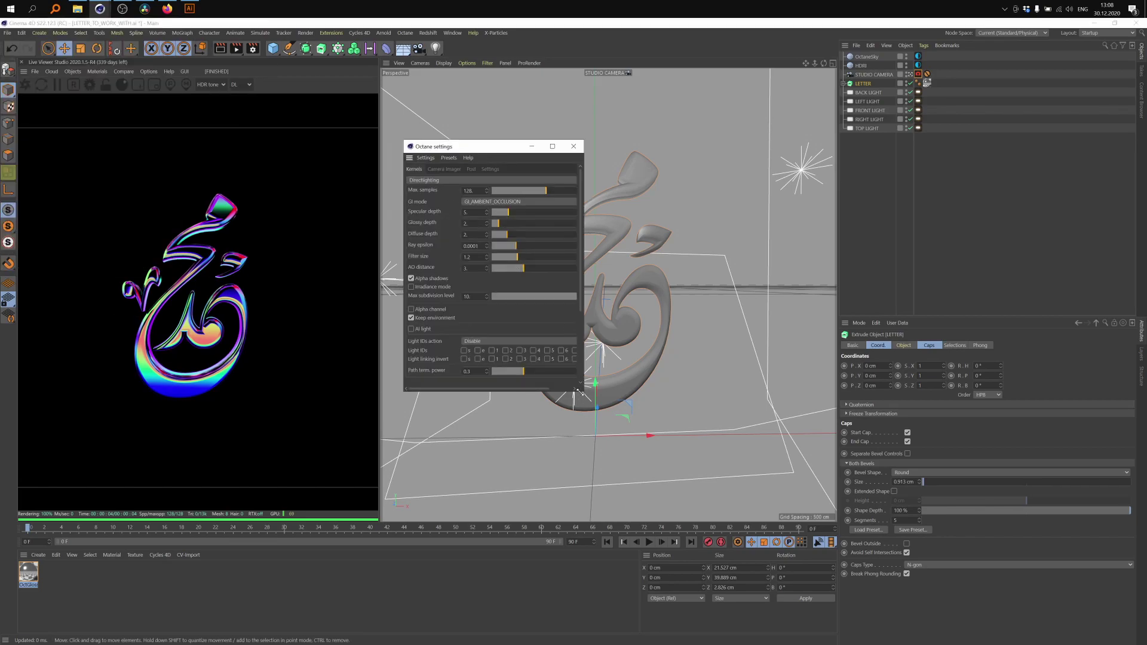
left_click_drag(584, 392, 683, 421)
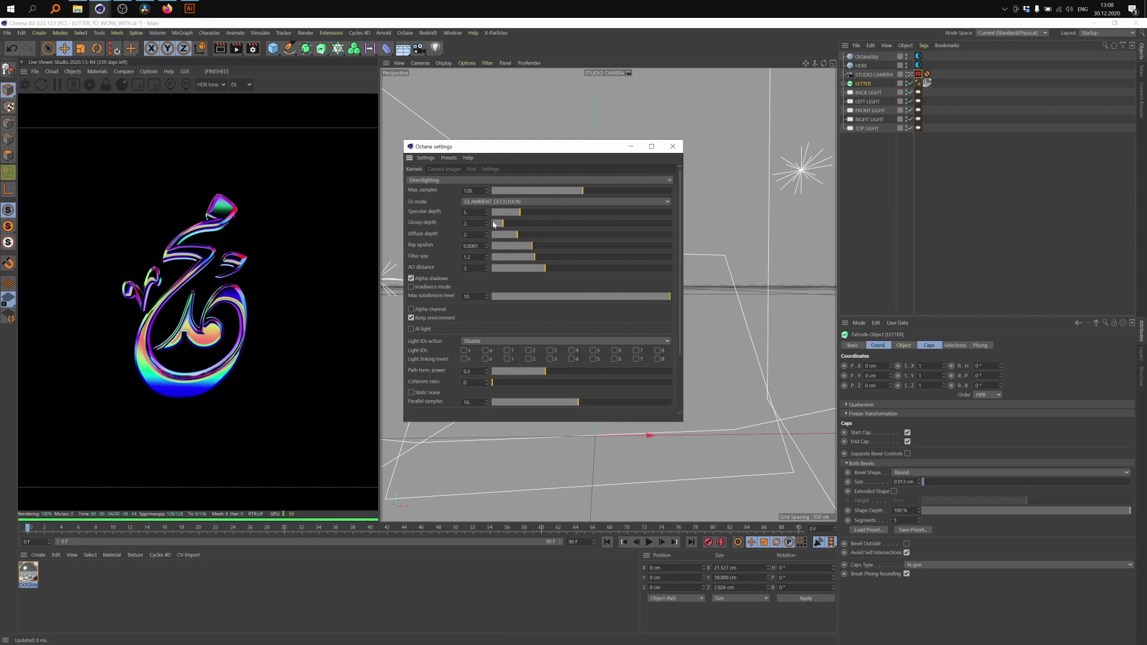
left_click(438, 180)
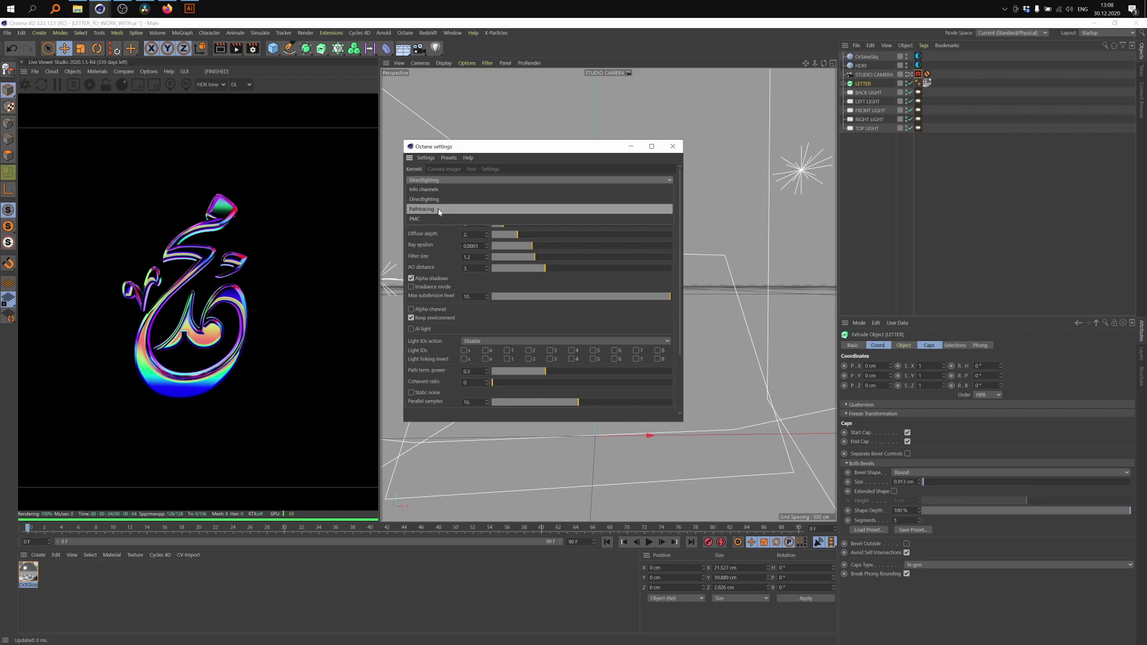
left_click(439, 210)
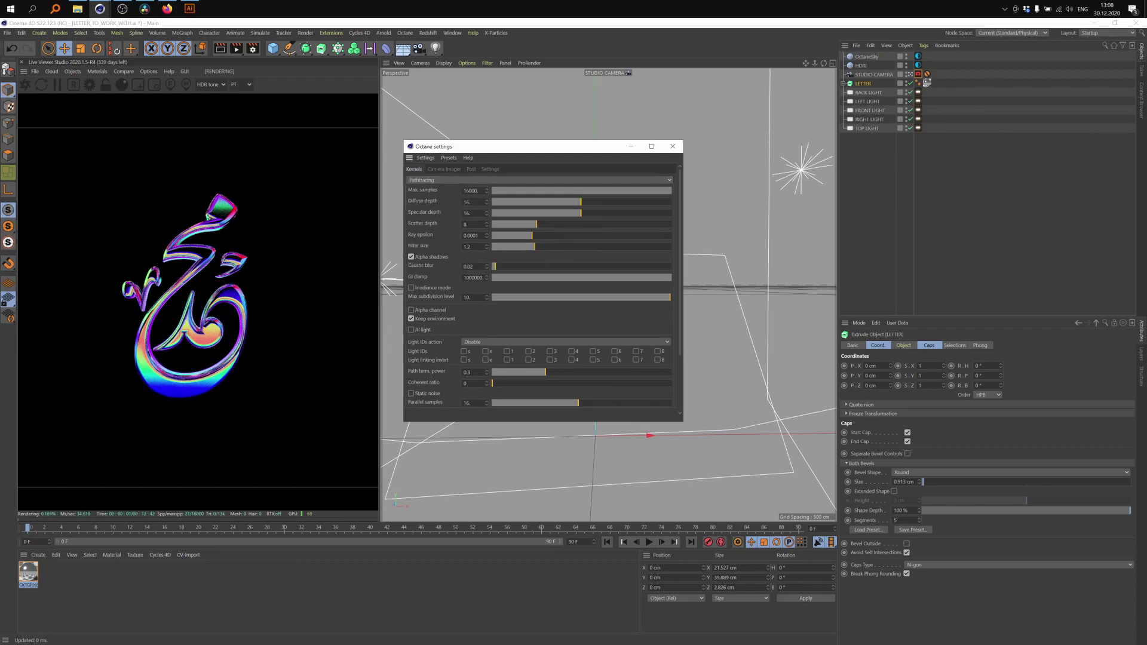
double_click(471, 190)
type("256")
key("Return")
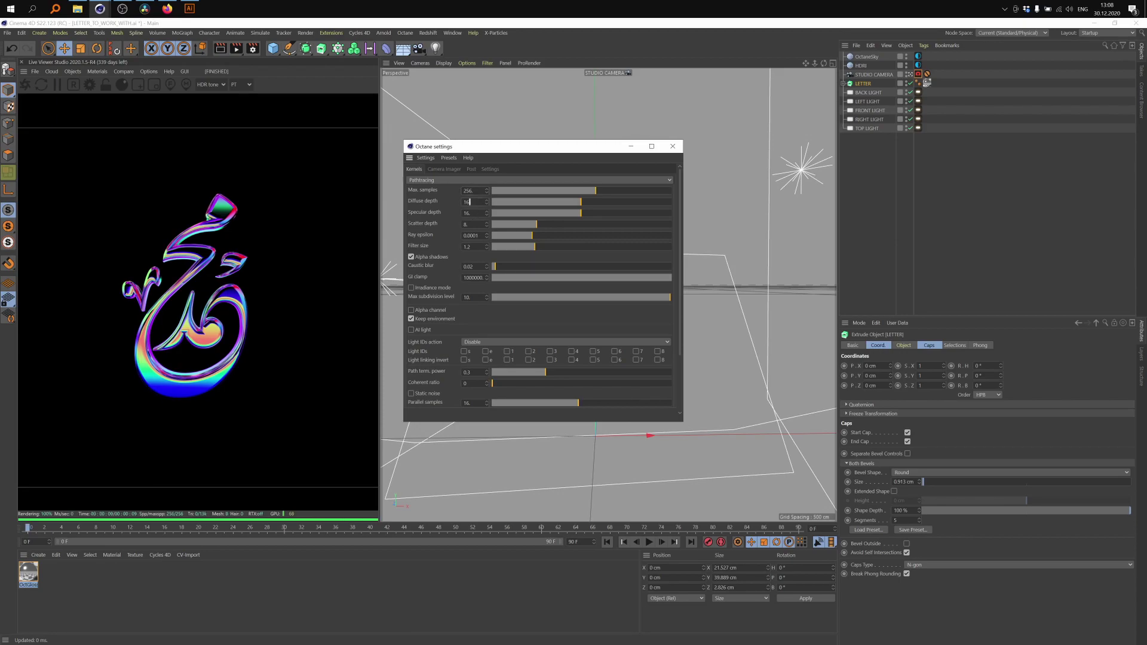
- Set both the diffuse depth and the specular depth of the Pathtracing kernel to 7
left_click_drag(470, 202, 463, 202)
type("5")
key("Tab")
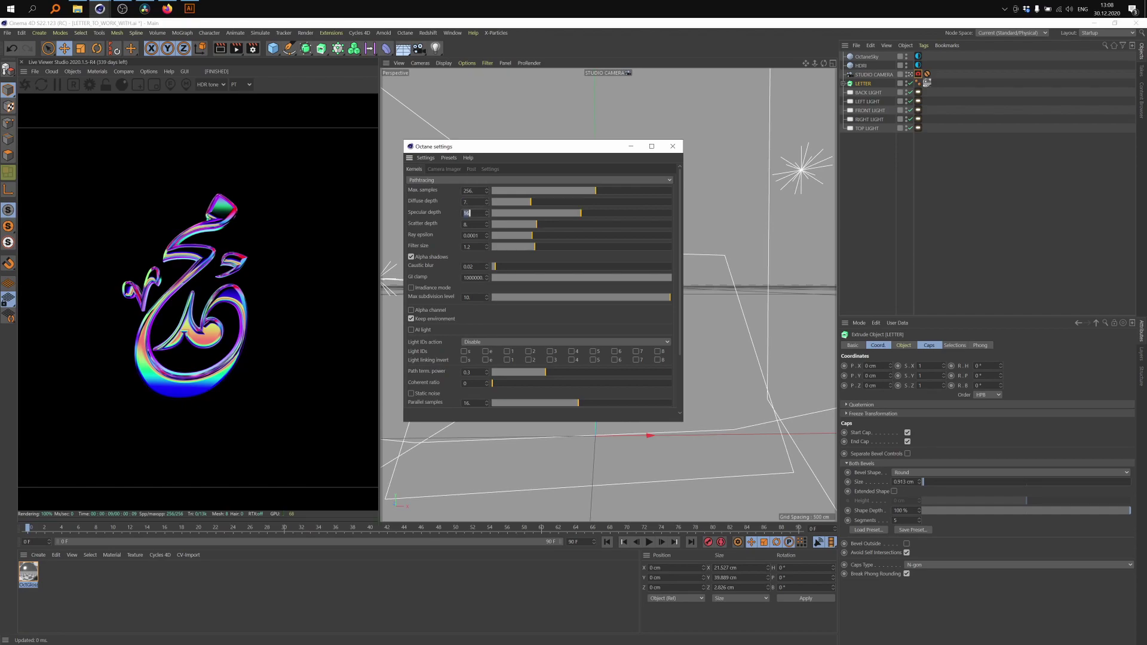
type("7")
key("Return")
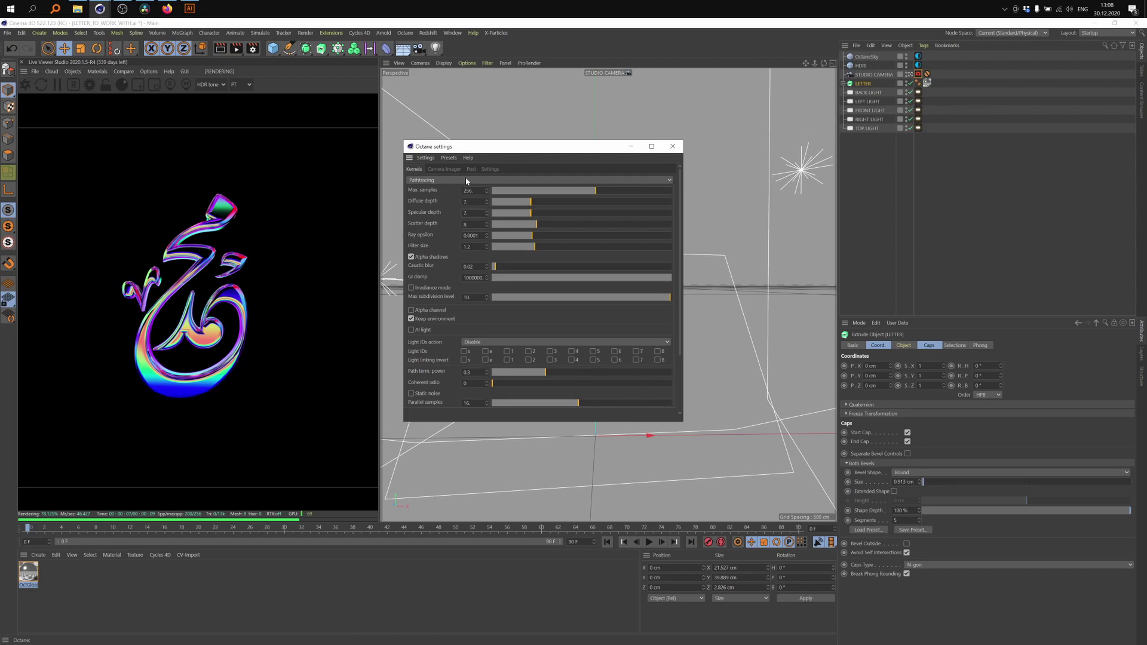
- Compare the live render between the Directlighting and Pathtracing kernels, keep Directlighting, and close the Octane settings
left_click(442, 181)
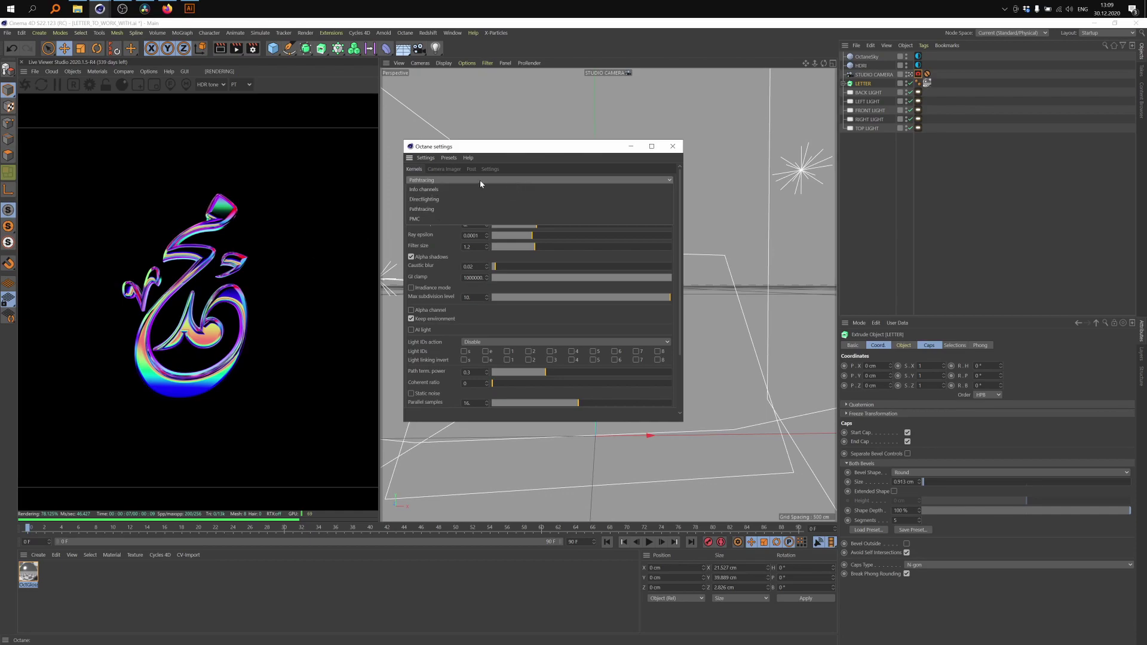
left_click(442, 201)
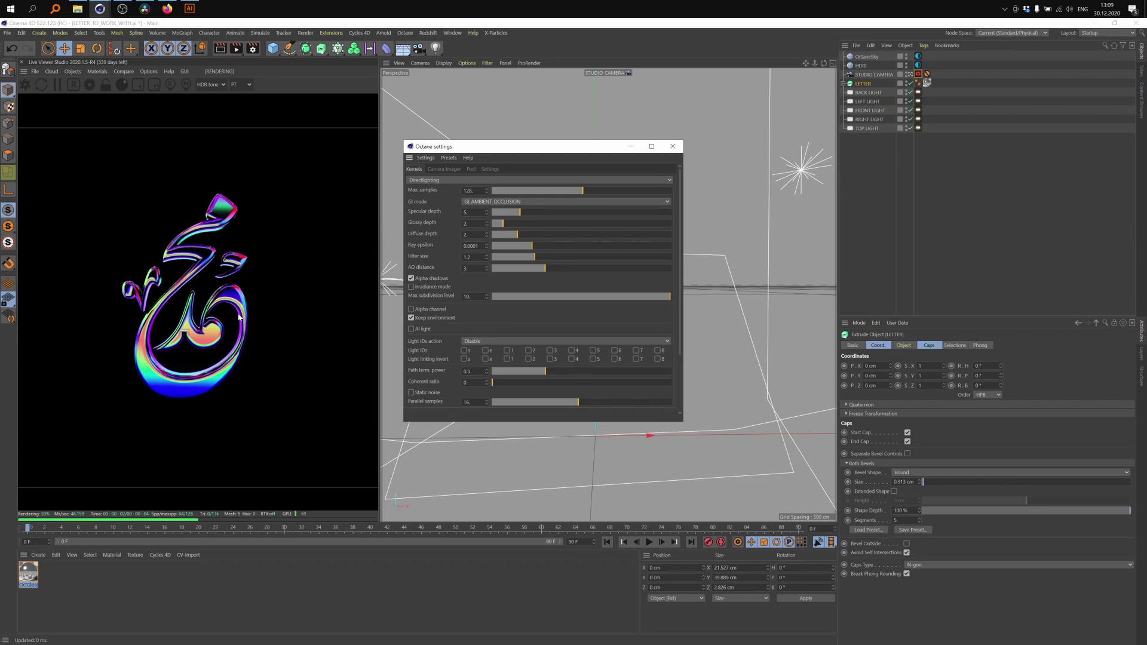
left_click(460, 180)
left_click(425, 190)
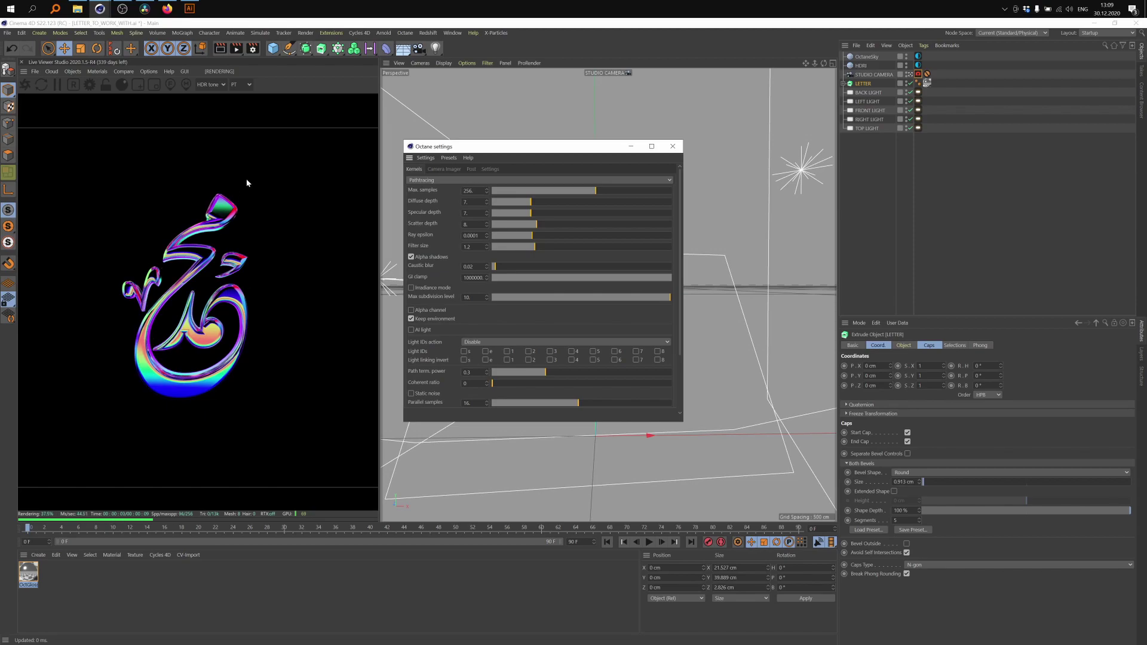
left_click(477, 180)
left_click(422, 187)
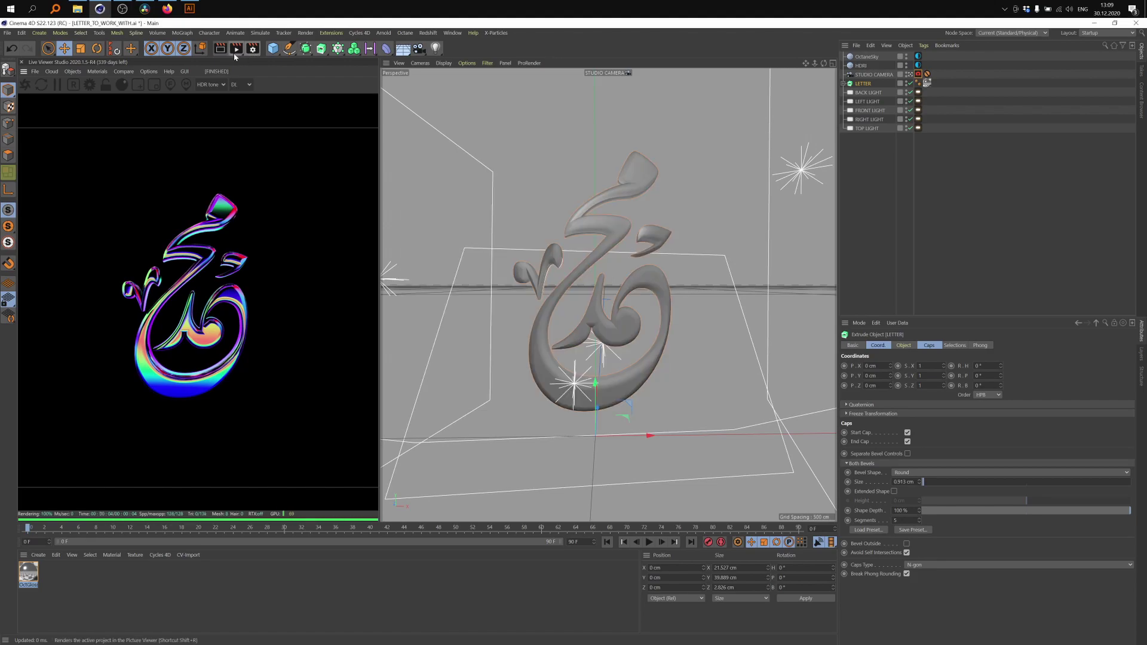
- Render the scene to the Picture Viewer and inspect the calligraphy at different zoom levels
left_click(237, 50)
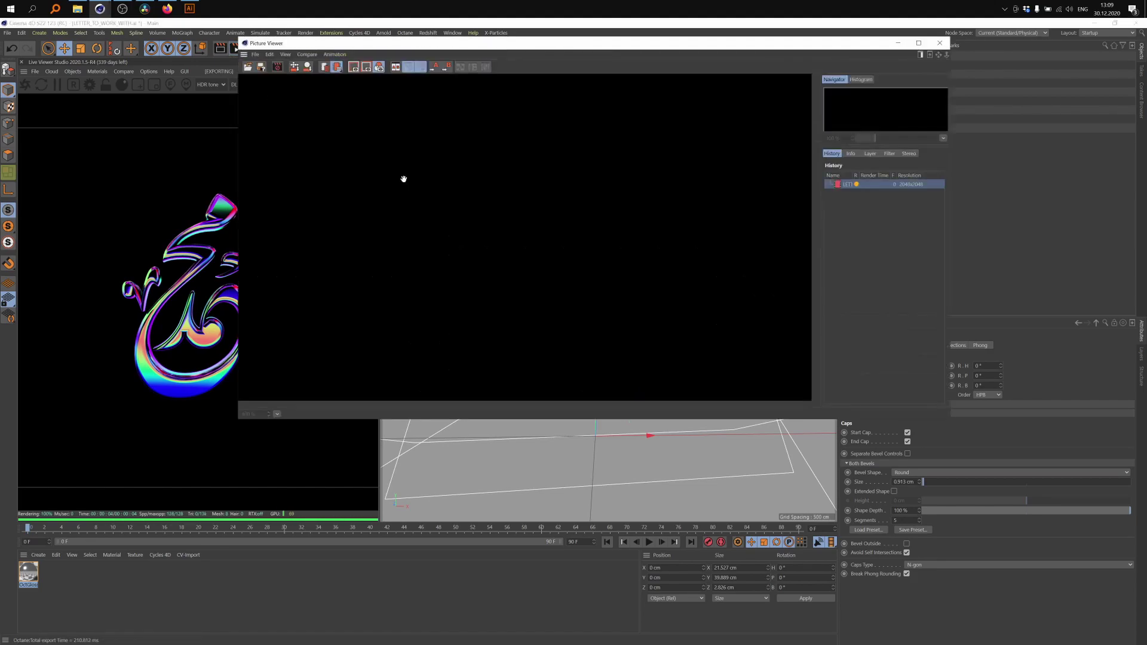
scroll(483, 207, "down", 3)
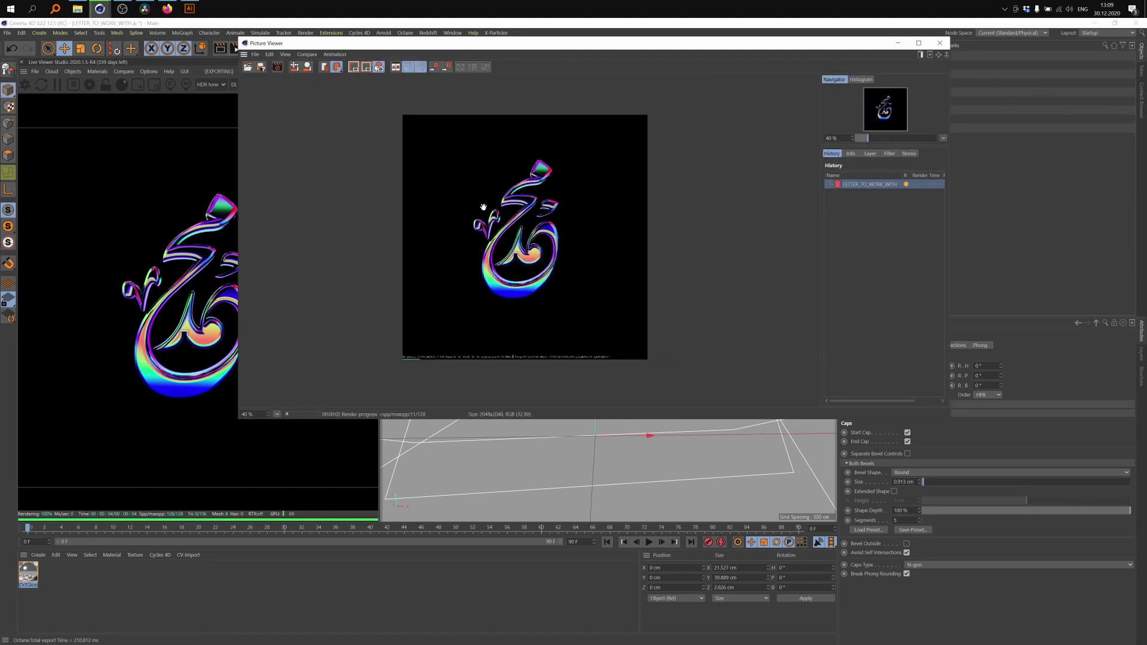
scroll(483, 207, "up", 5)
scroll(483, 207, "down", 4)
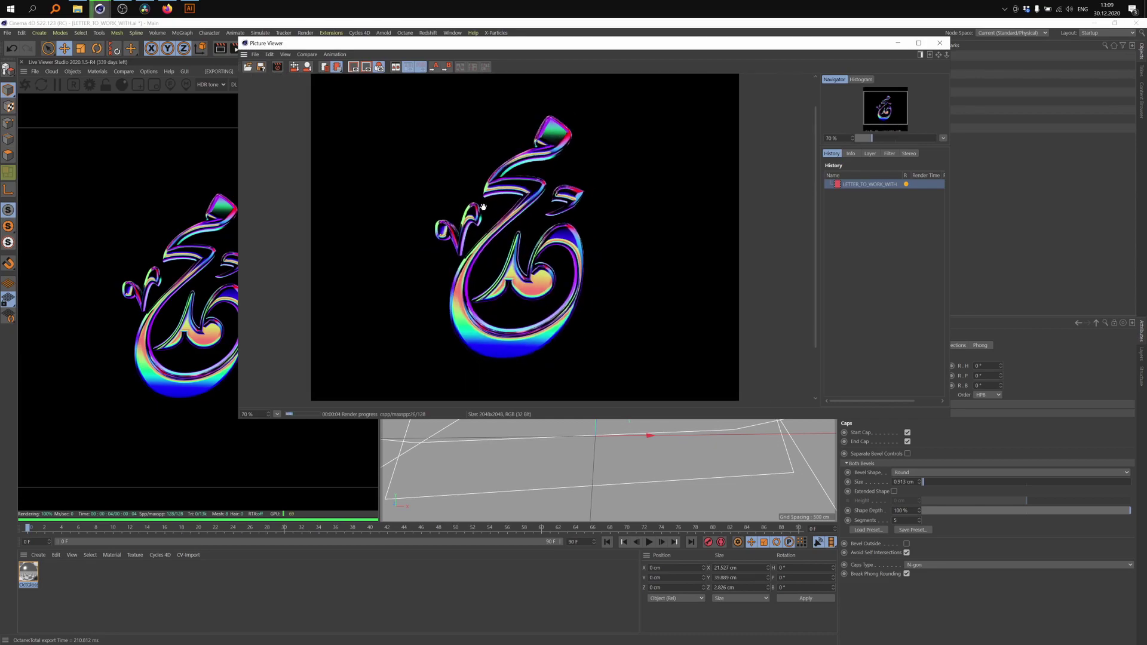
scroll(484, 207, "up", 3)
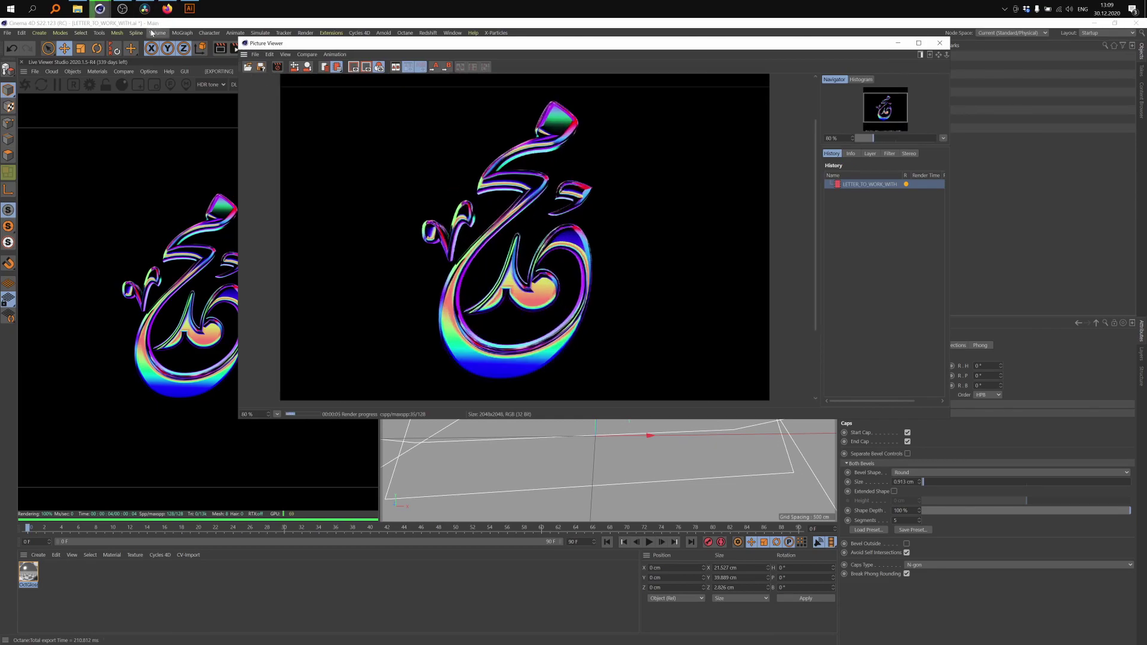